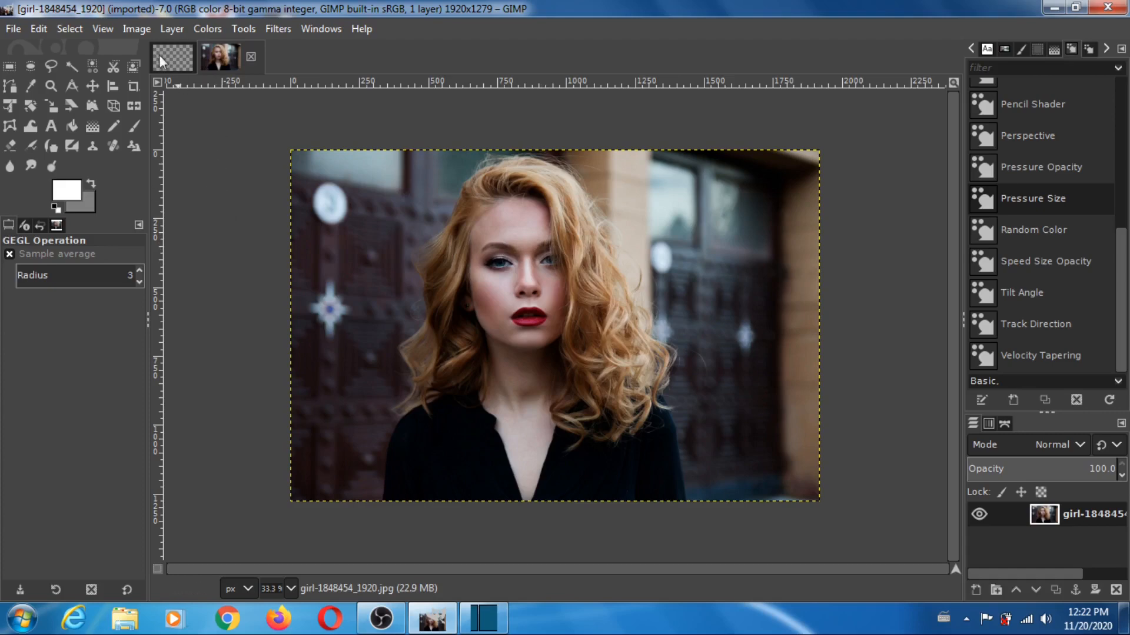
# Step: Check the portrait's pixel dimensions in the Scale Image settings, leaving them unchanged
pyautogui.click(135, 29)
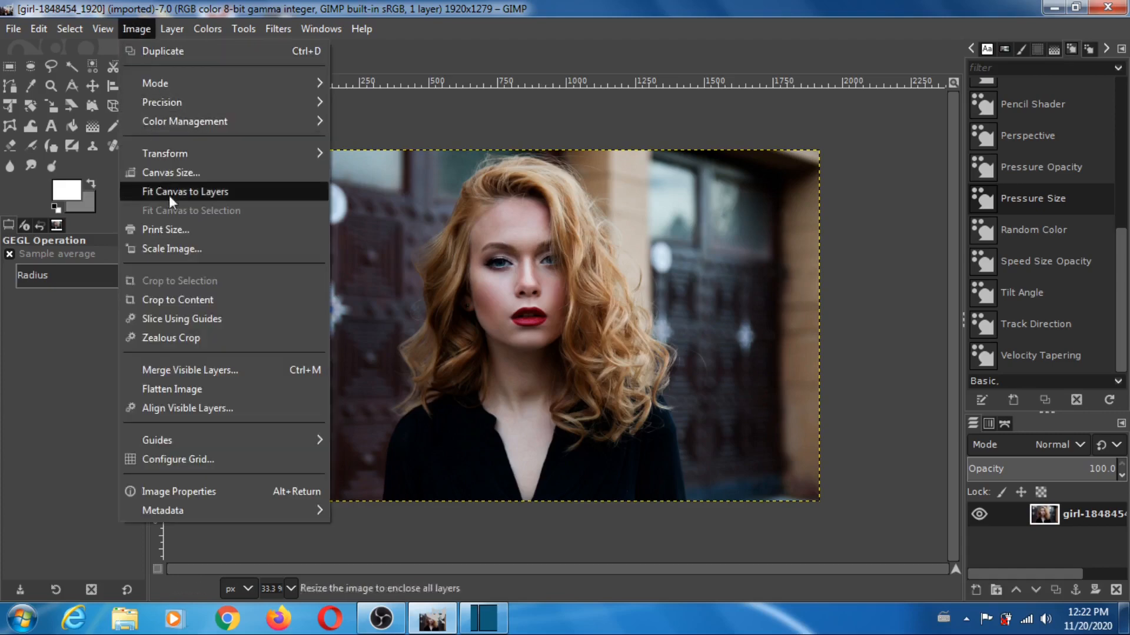
pyautogui.click(176, 247)
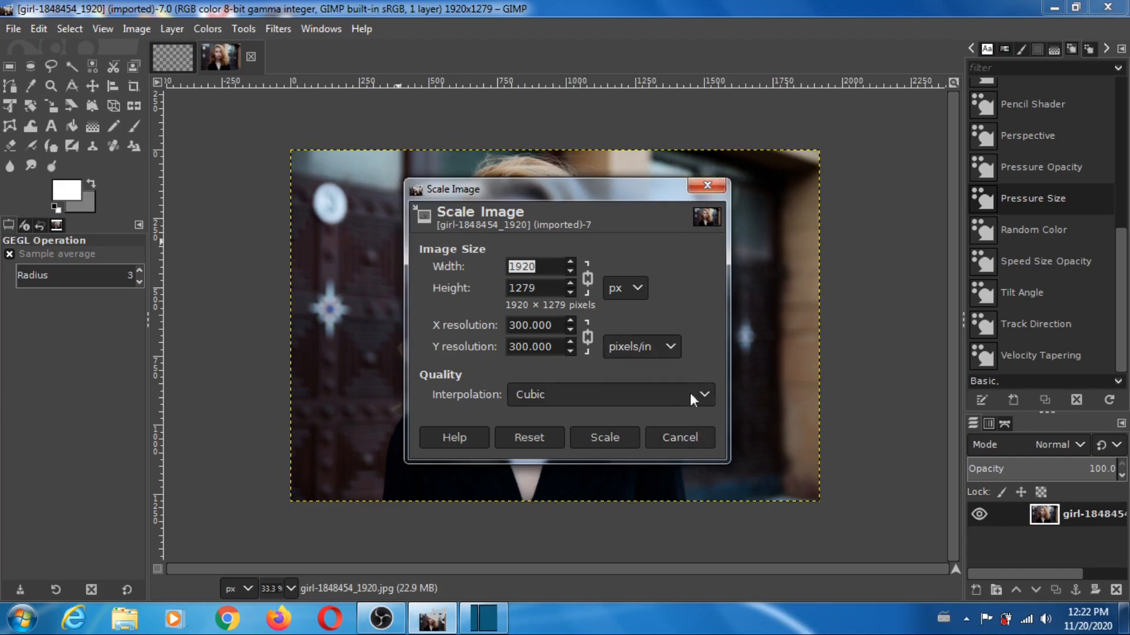
pyautogui.click(679, 437)
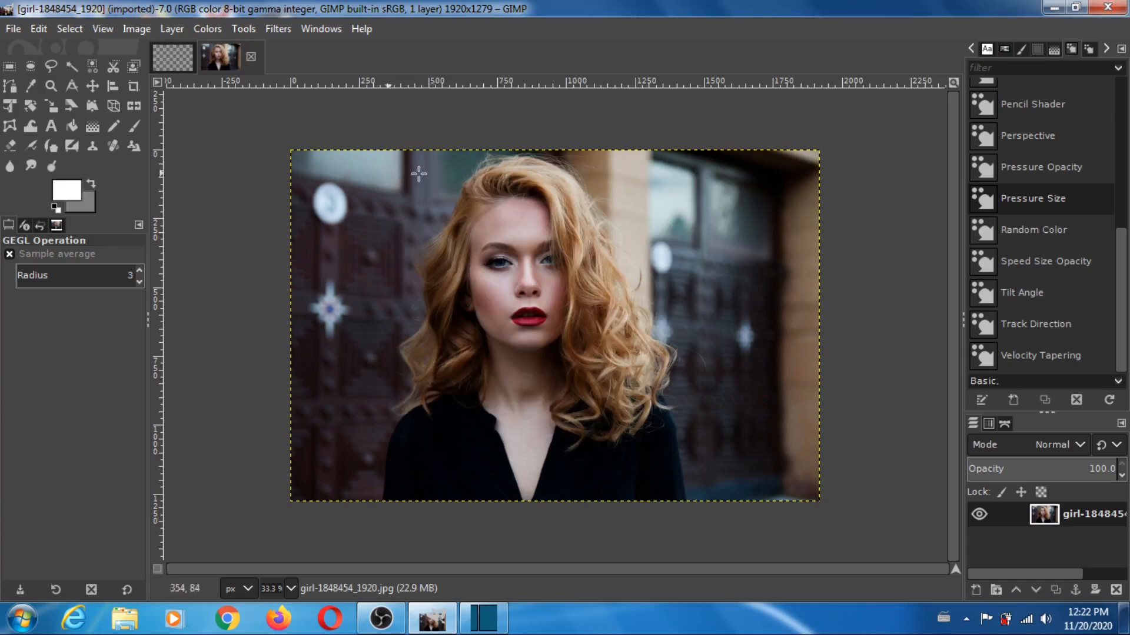
# Step: Apply a Median Blur to the portrait with a Circle neighborhood, radius 3 and percentile 50
pyautogui.click(102, 30)
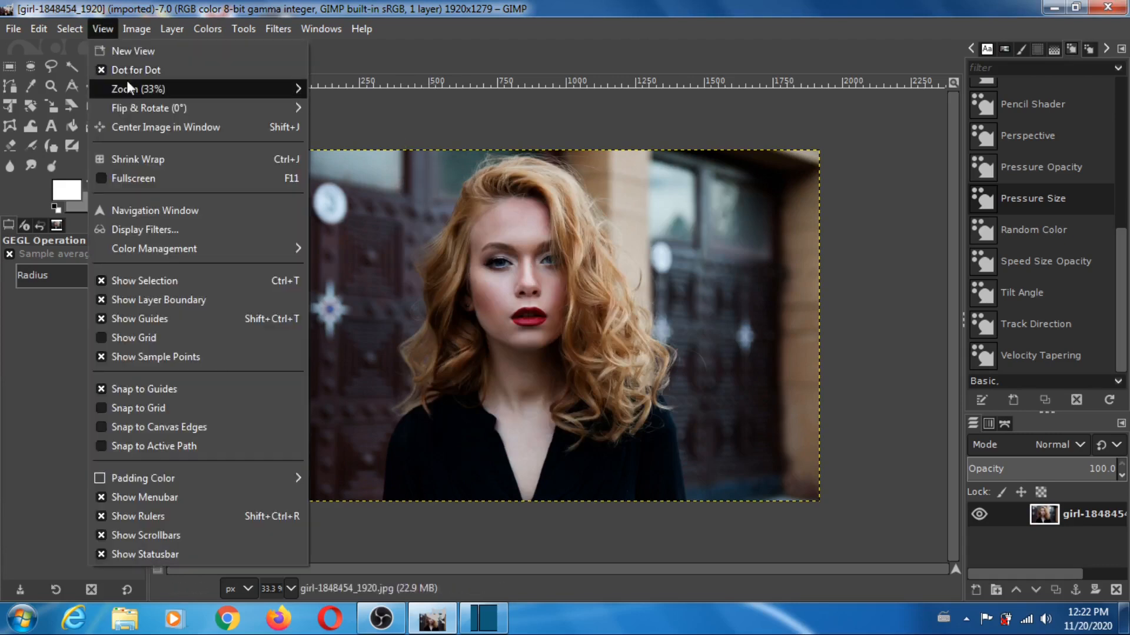
pyautogui.moveTo(128, 89)
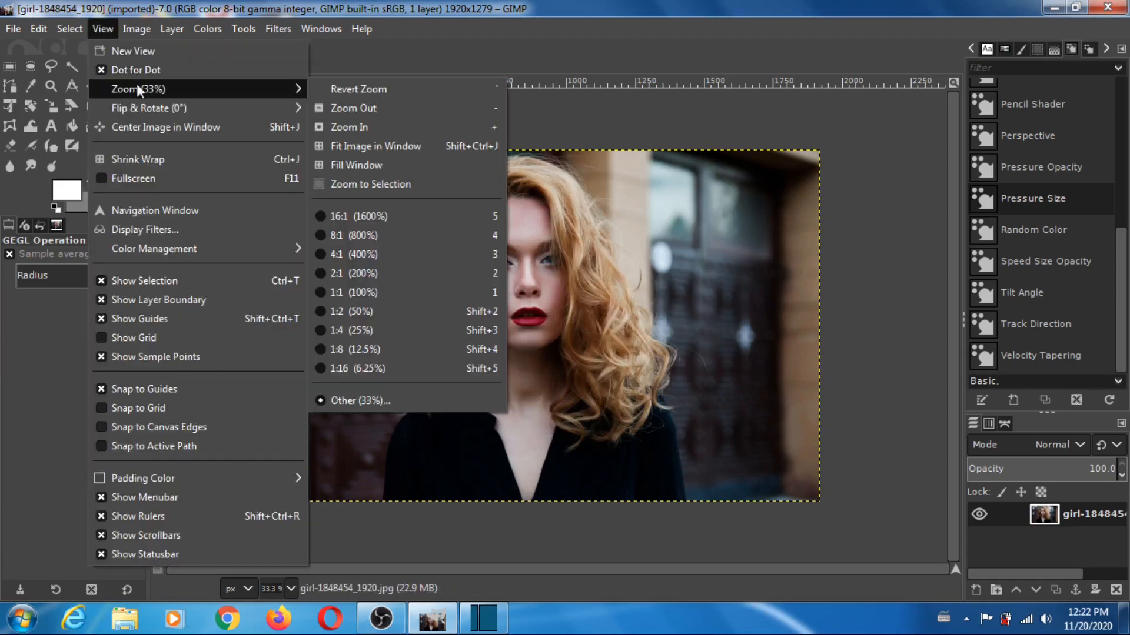
pyautogui.click(373, 295)
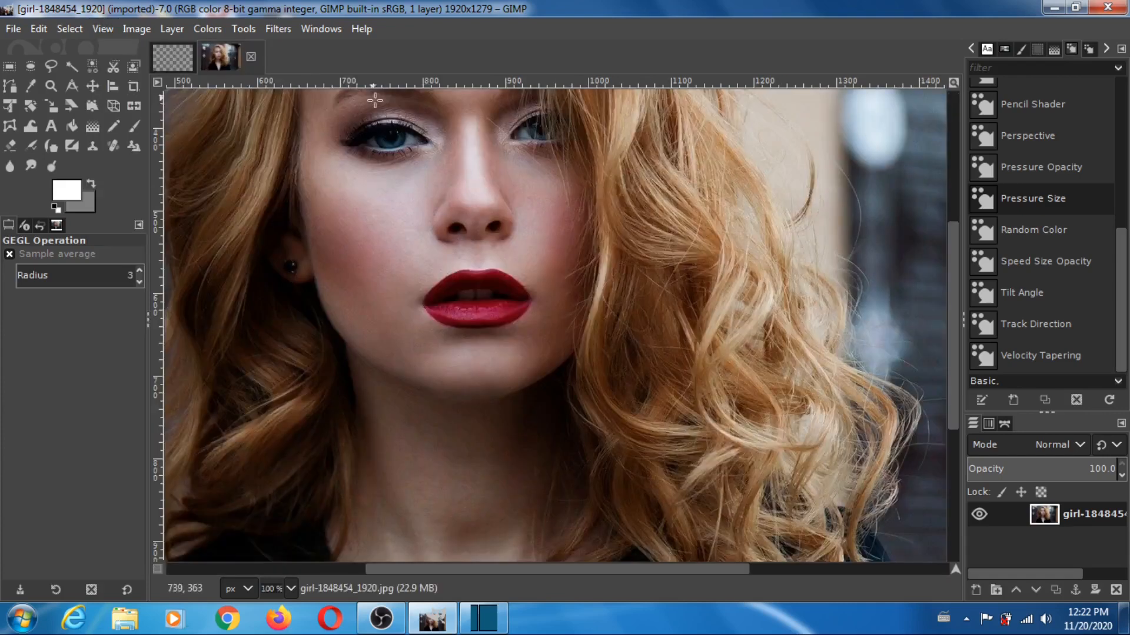
pyautogui.click(276, 30)
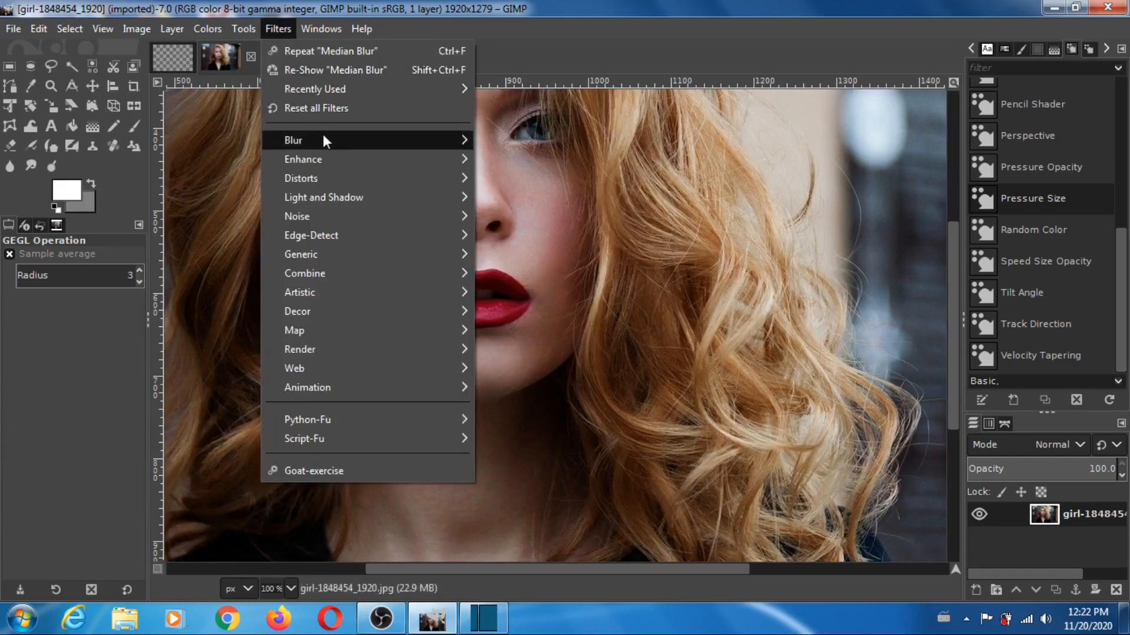
pyautogui.moveTo(401, 139)
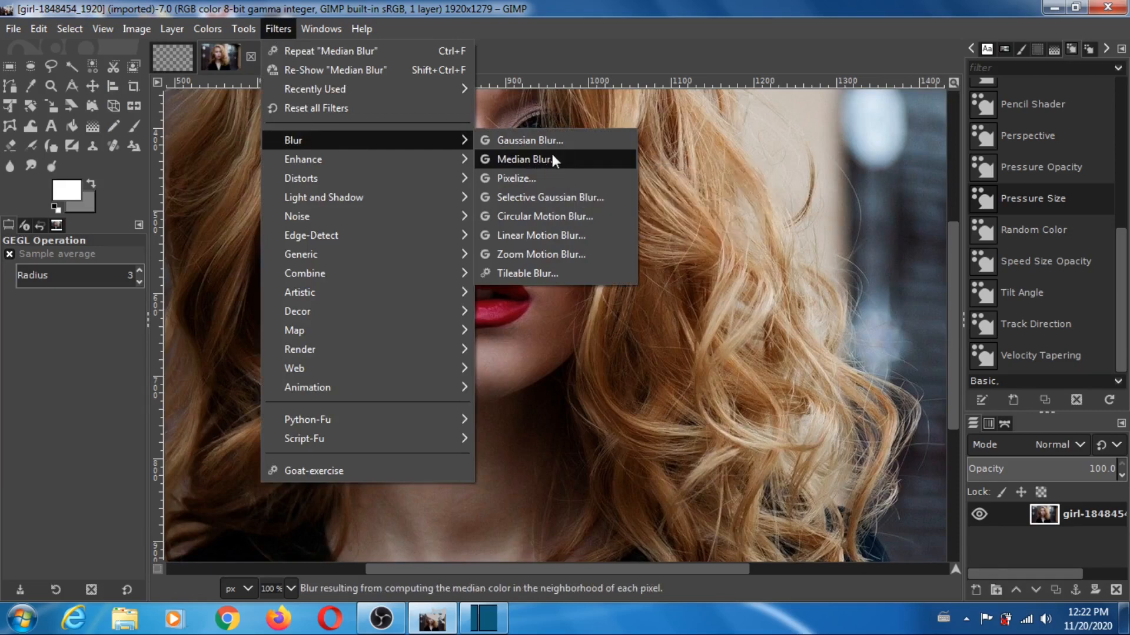
pyautogui.click(536, 157)
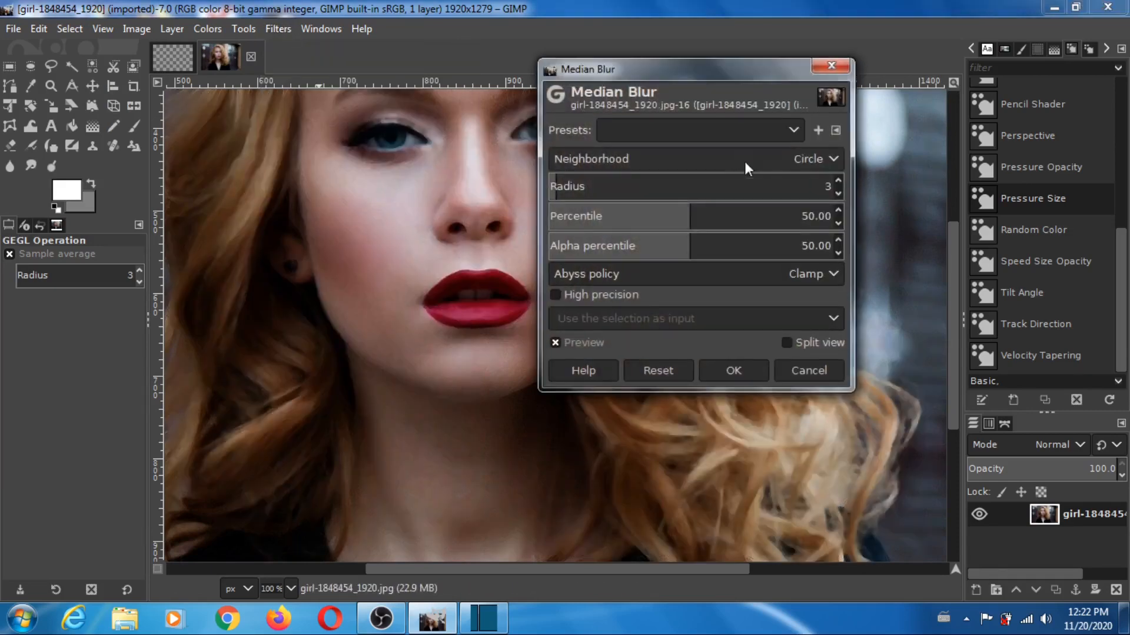
pyautogui.click(733, 372)
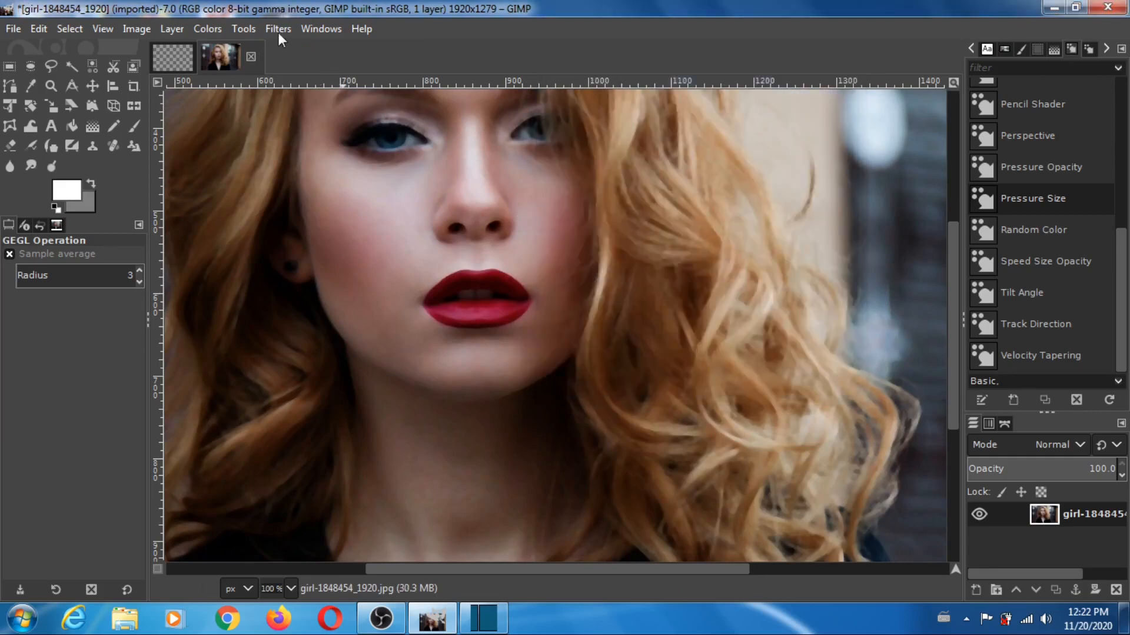
# Step: Apply the same Median Blur with radius 3 to the portrait four more times
pyautogui.click(278, 31)
pyautogui.moveTo(472, 138)
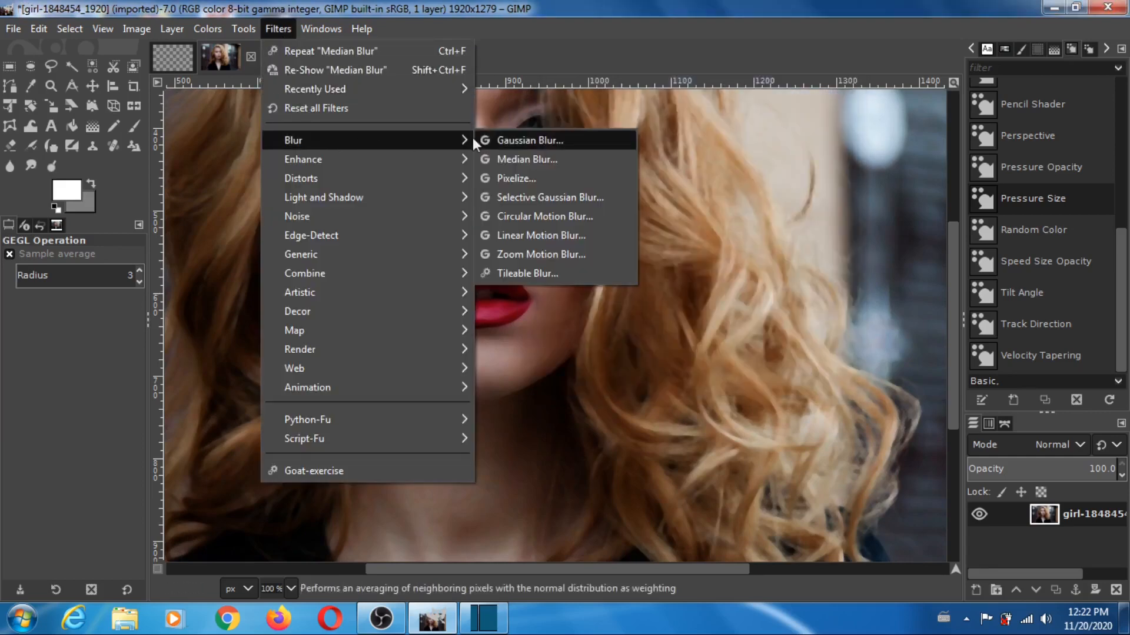
pyautogui.click(526, 160)
pyautogui.click(749, 370)
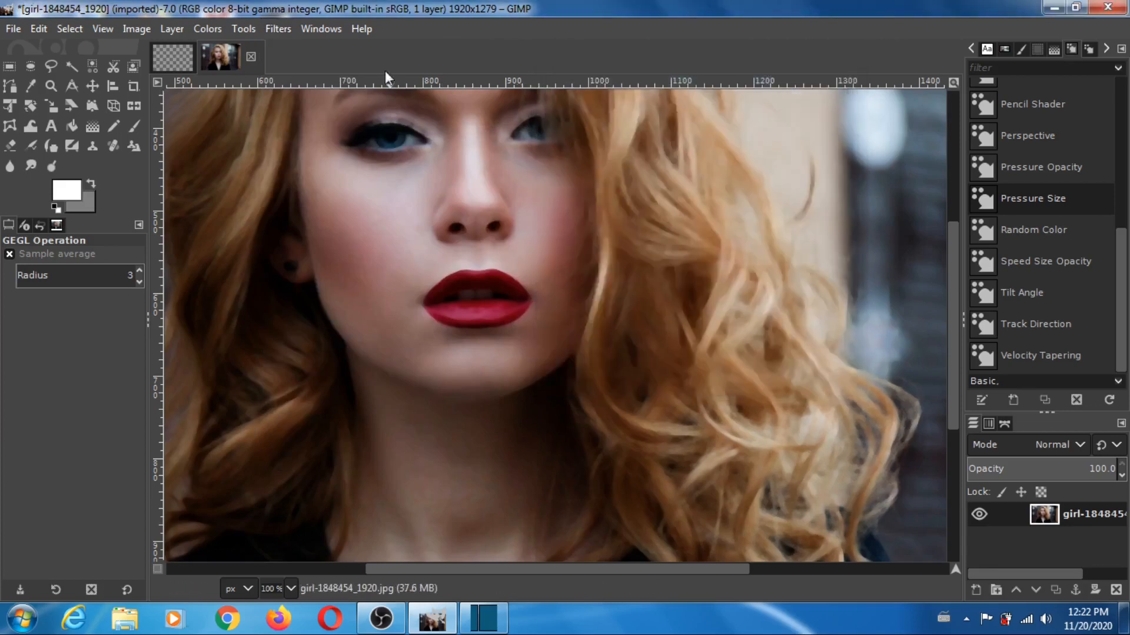
pyautogui.click(290, 33)
pyautogui.moveTo(444, 137)
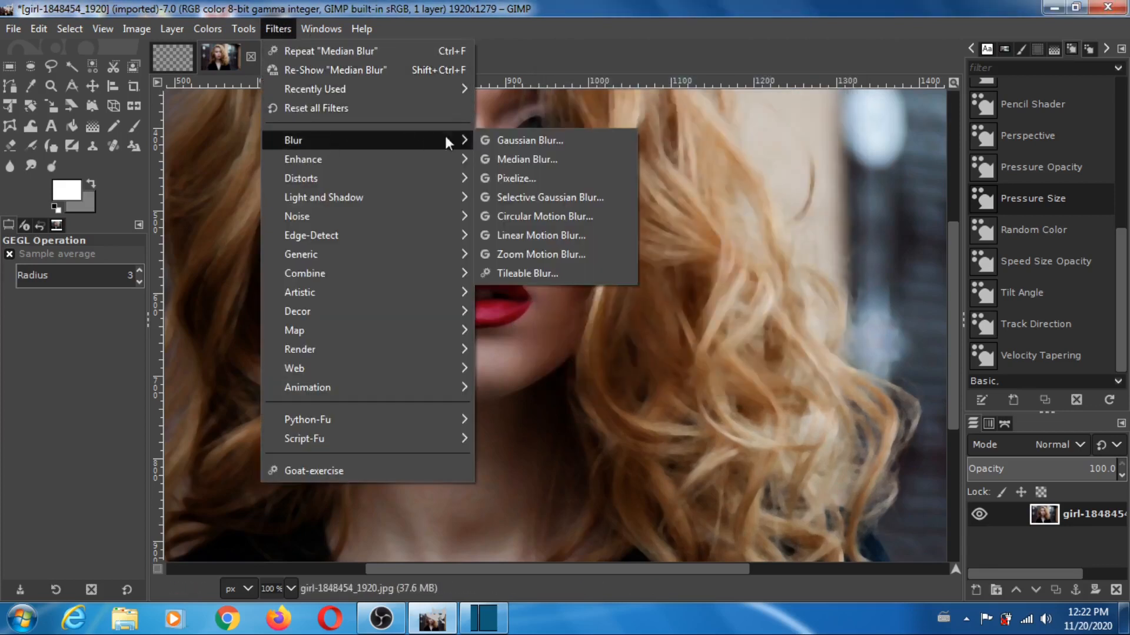
pyautogui.click(528, 160)
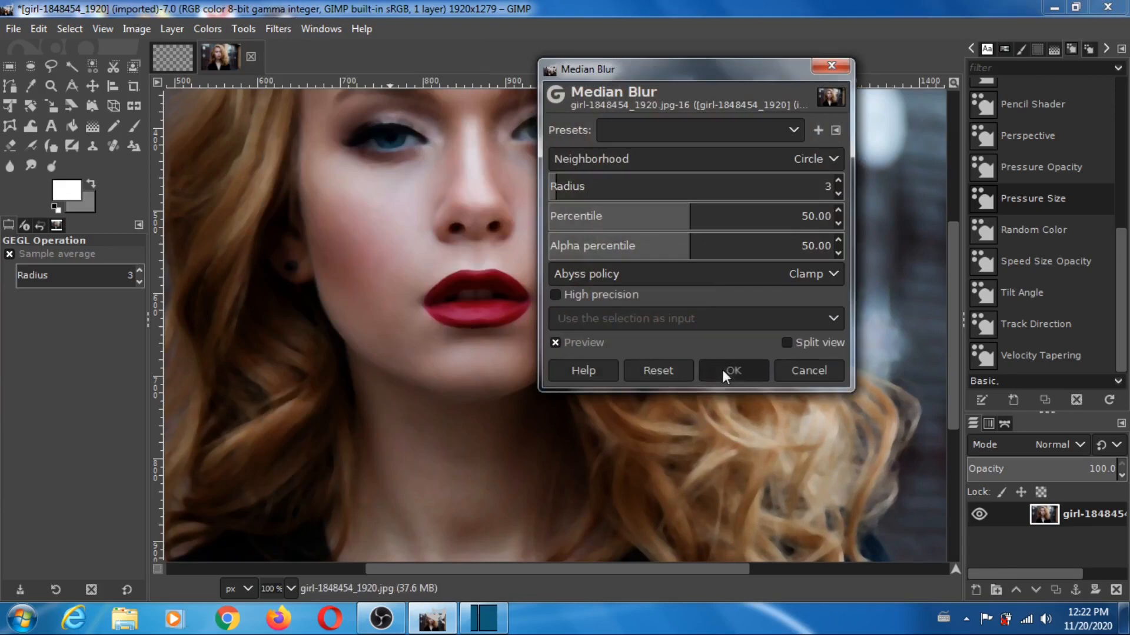
pyautogui.click(726, 369)
pyautogui.click(282, 30)
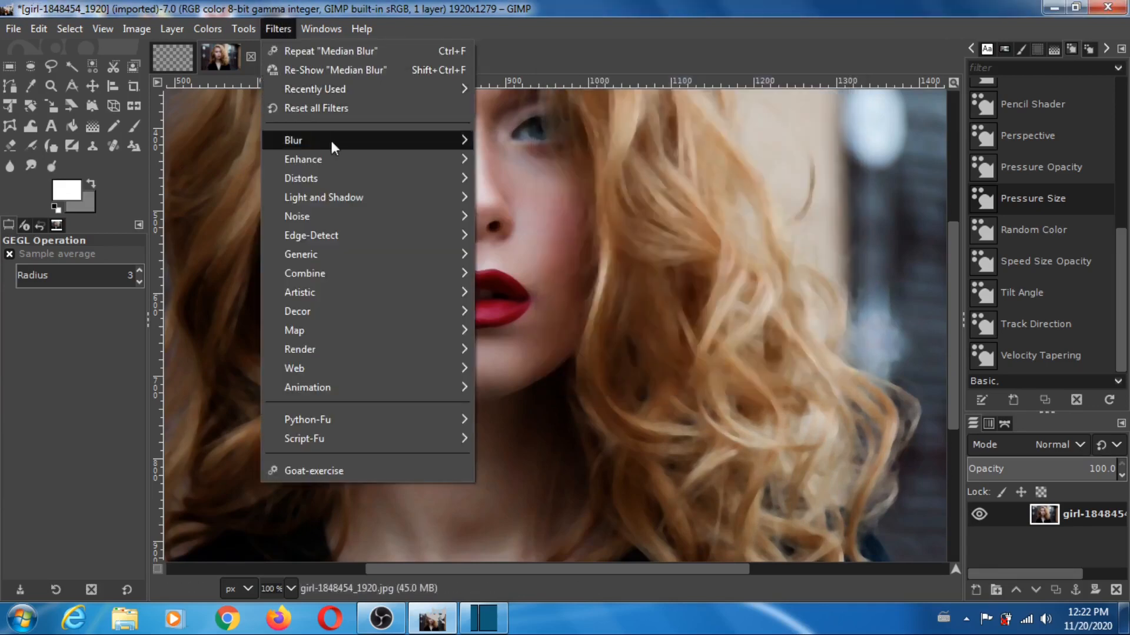
pyautogui.moveTo(330, 140)
pyautogui.click(510, 167)
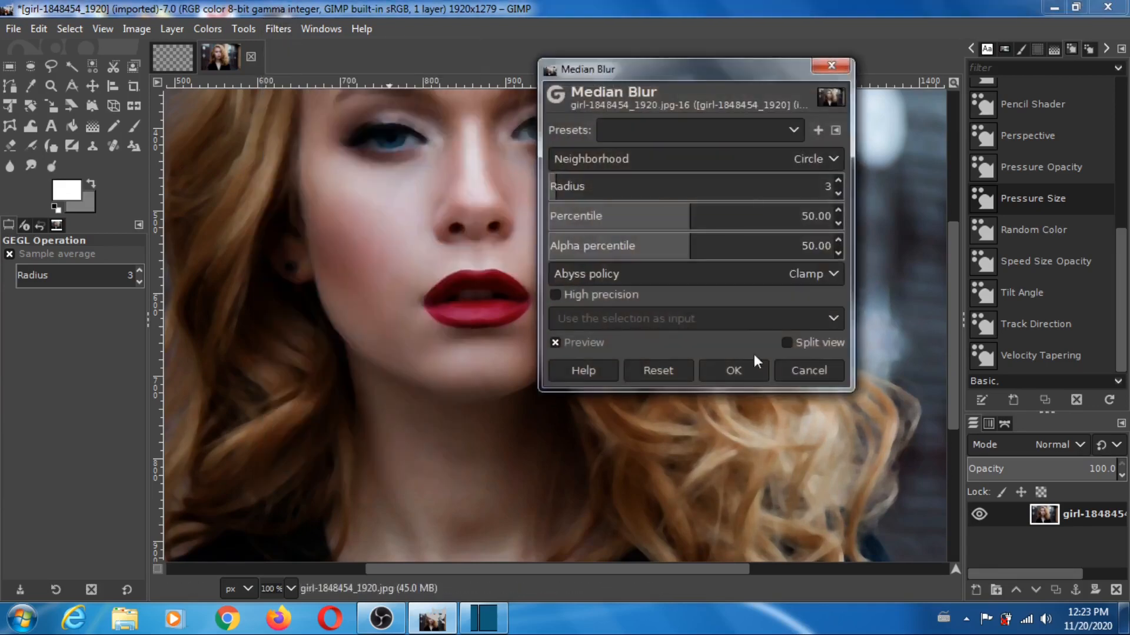
pyautogui.click(731, 368)
pyautogui.click(276, 25)
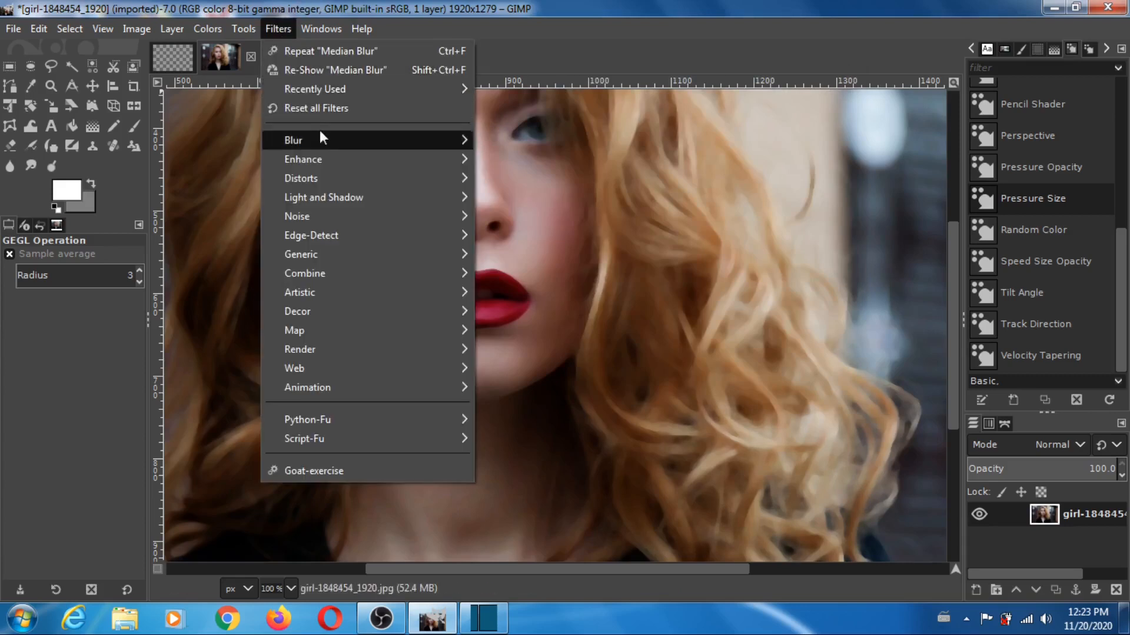
pyautogui.moveTo(448, 139)
pyautogui.click(525, 160)
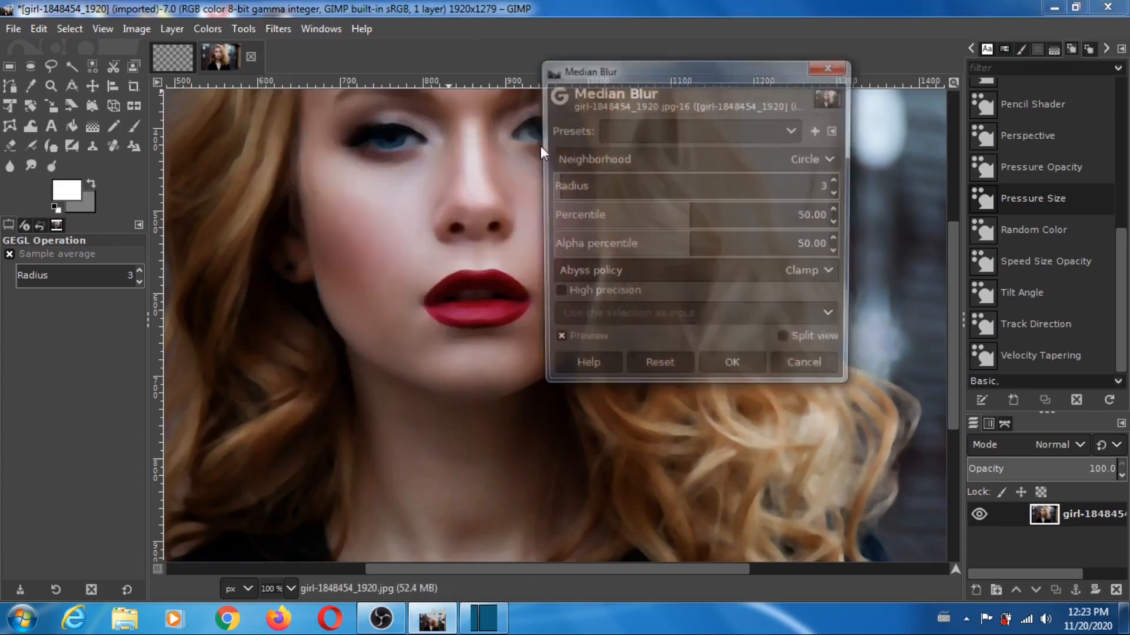
pyautogui.click(733, 369)
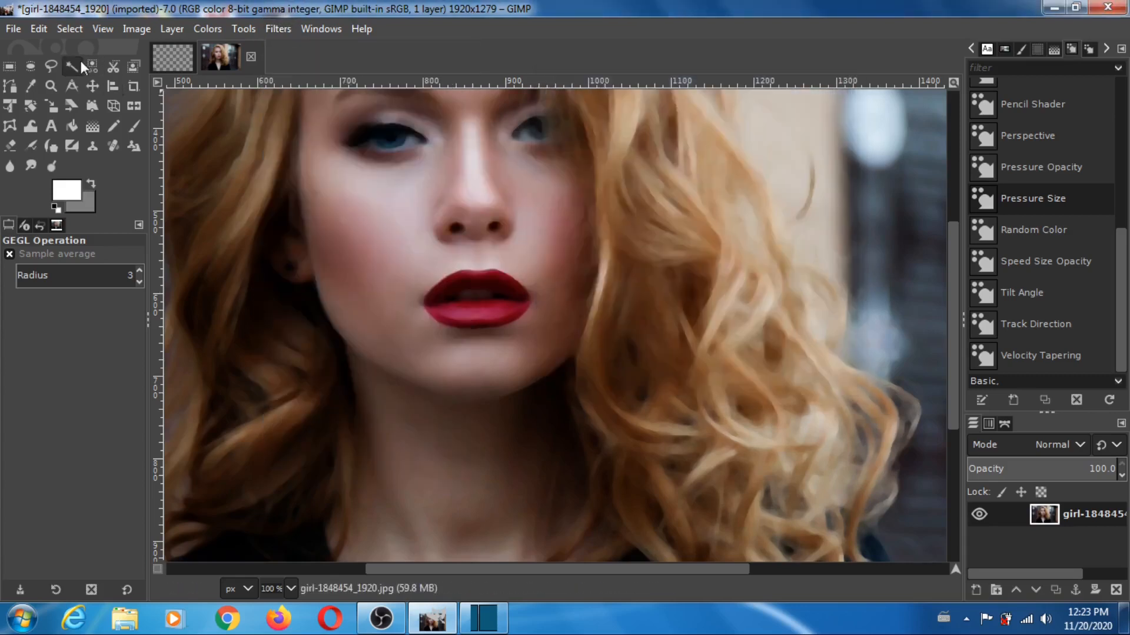
# Step: Export the blurred portrait as content_image.png in the girl-1848454_1920 folder with the offered PNG settings
pyautogui.click(12, 30)
pyautogui.click(68, 284)
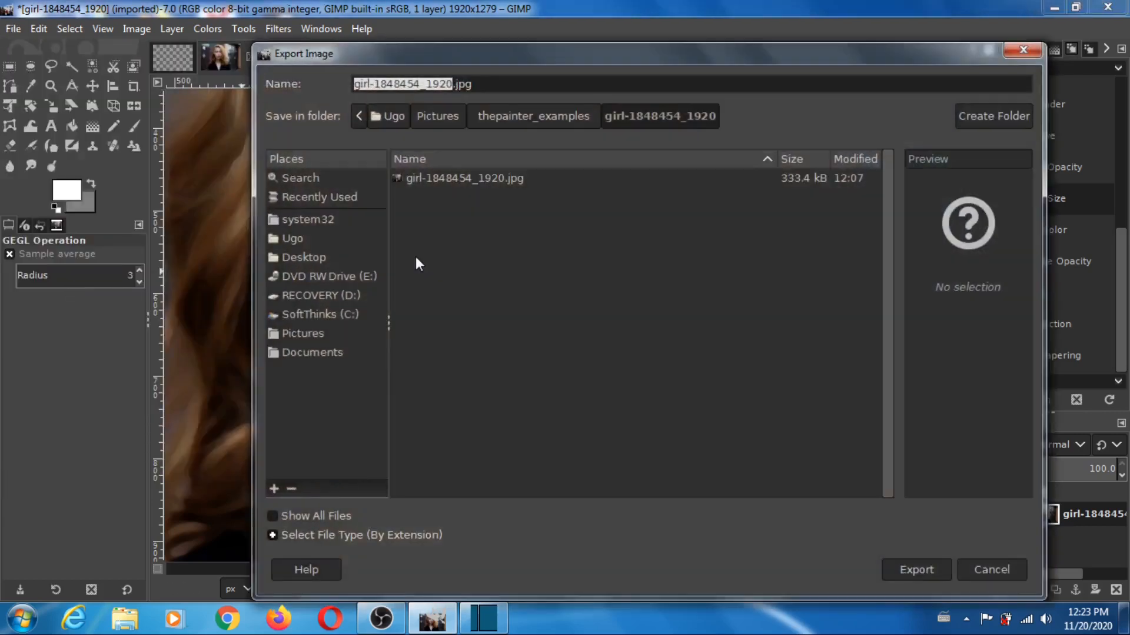
pyautogui.click(484, 84)
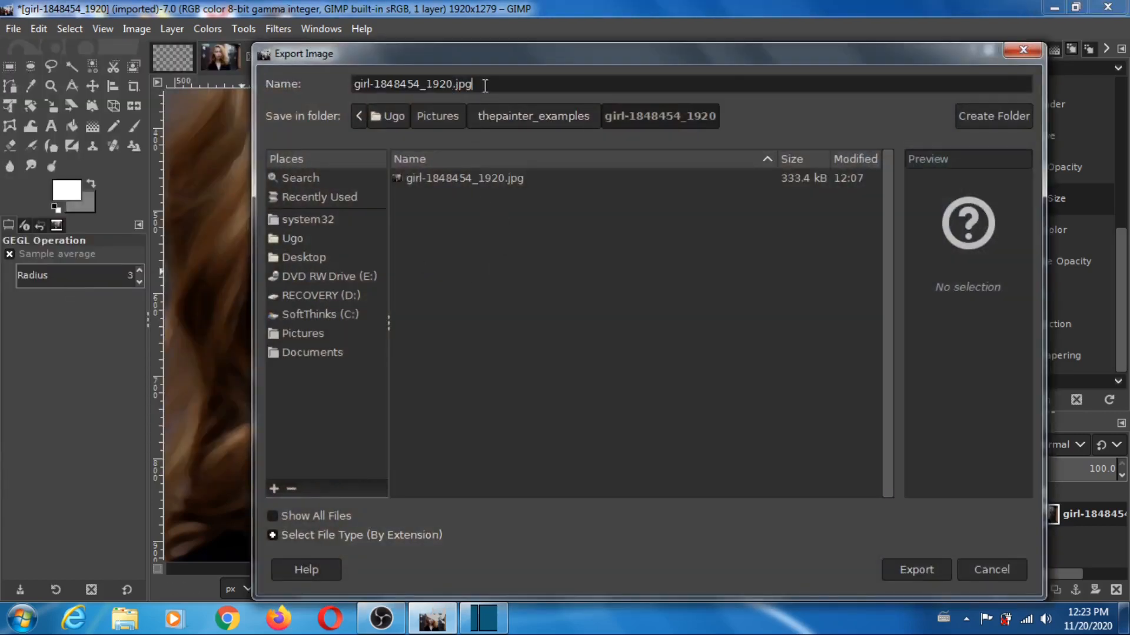
pyautogui.press('BackSpace')
pyautogui.press('BackSpace')
pyautogui.press('BackSpace')
pyautogui.press('BackSpace')
pyautogui.press('BackSpace')
pyautogui.press('BackSpace')
pyautogui.press('BackSpace')
pyautogui.press('BackSpace')
pyautogui.press('BackSpace')
pyautogui.press('BackSpace')
pyautogui.press('BackSpace')
pyautogui.press('BackSpace')
pyautogui.press('BackSpace')
pyautogui.press('BackSpace')
pyautogui.press('BackSpace')
pyautogui.press('BackSpace')
pyautogui.press('BackSpace')
pyautogui.press('BackSpace')
pyautogui.press('BackSpace')
pyautogui.press('BackSpace')
pyautogui.write('c')
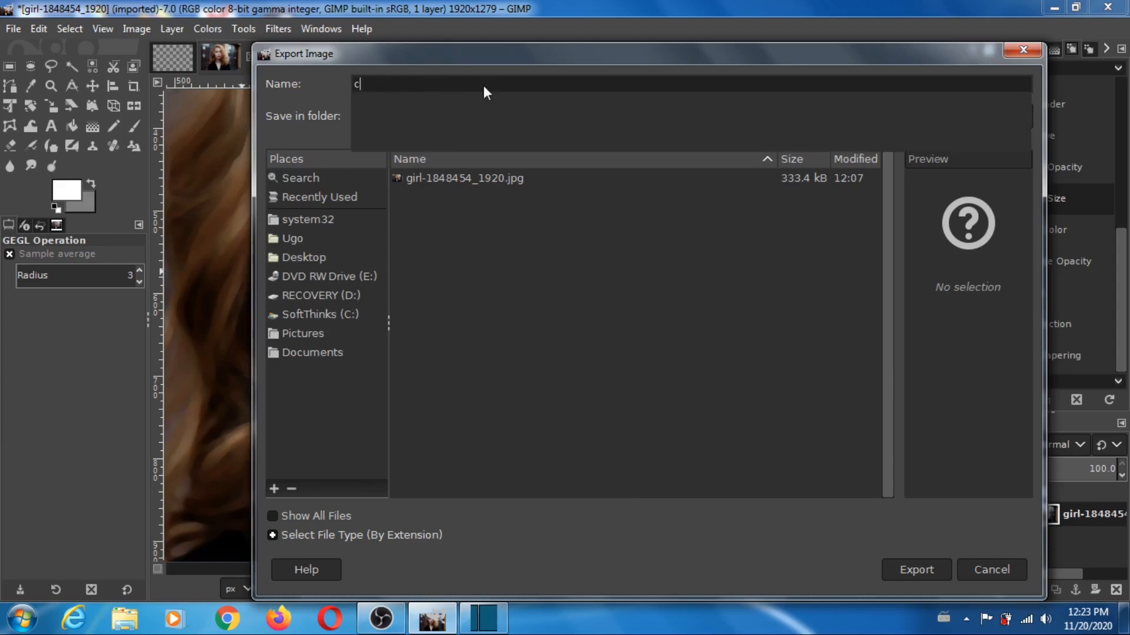
pyautogui.write('on')
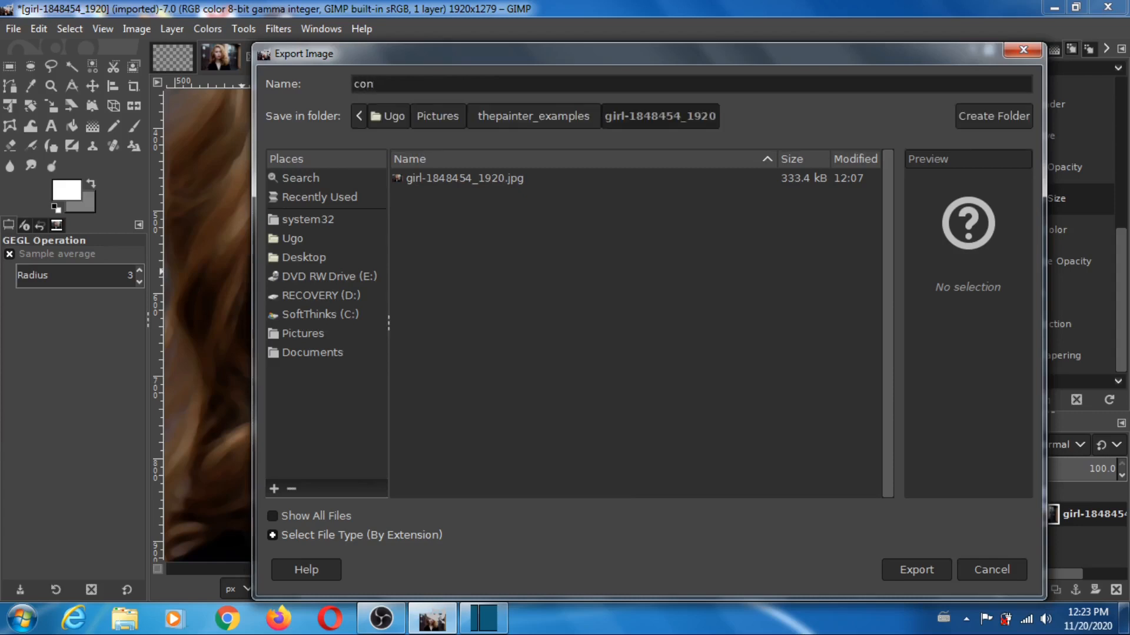
pyautogui.write('tent_iage')
pyautogui.press('BackSpace')
pyautogui.press('BackSpace')
pyautogui.press('BackSpace')
pyautogui.write('mage.png')
pyautogui.press('Return')
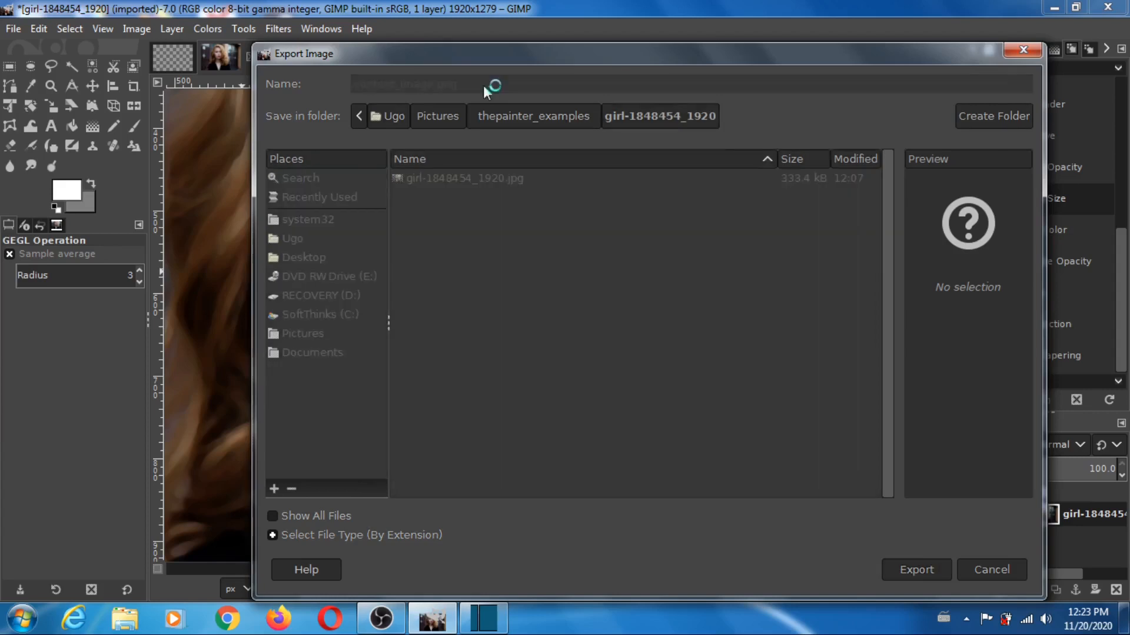
pyautogui.click(577, 504)
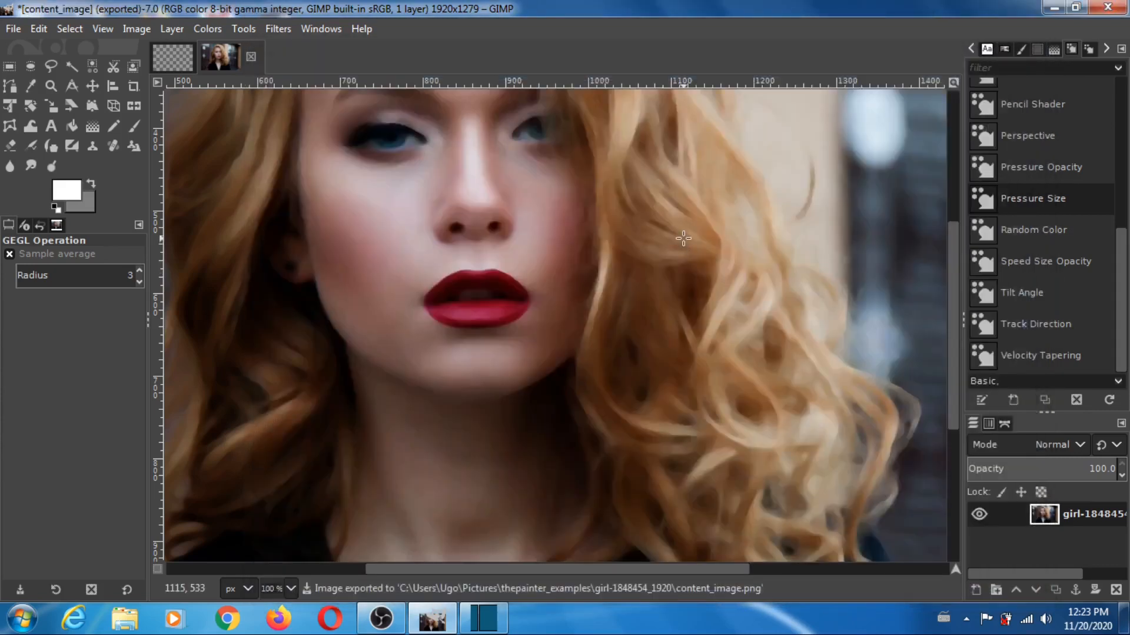
# Step: In Windows Explorer, go to Pictures > thepainter_examples > girl-1848454_1920 and open thepainter_input in Notepad++
pyautogui.click(135, 618)
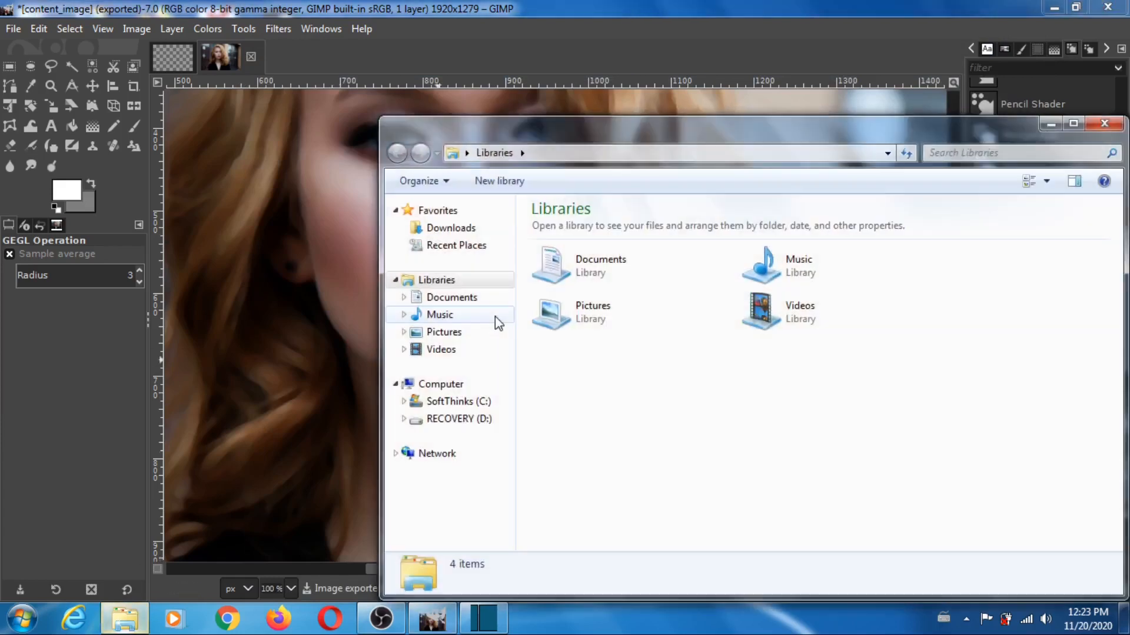
pyautogui.click(466, 332)
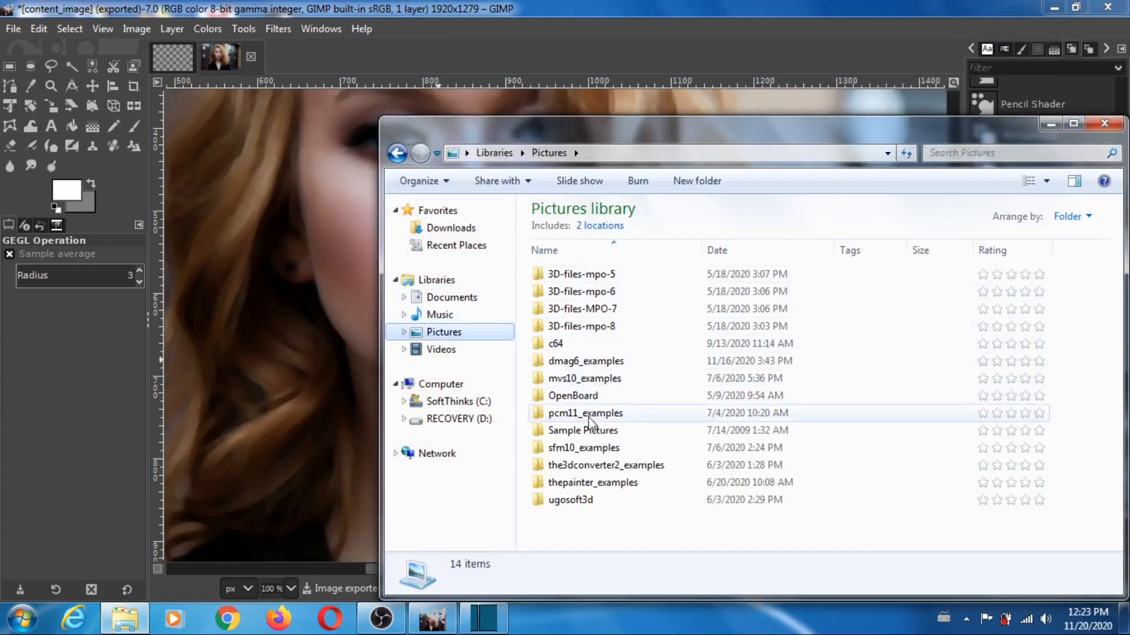
pyautogui.doubleClick(608, 483)
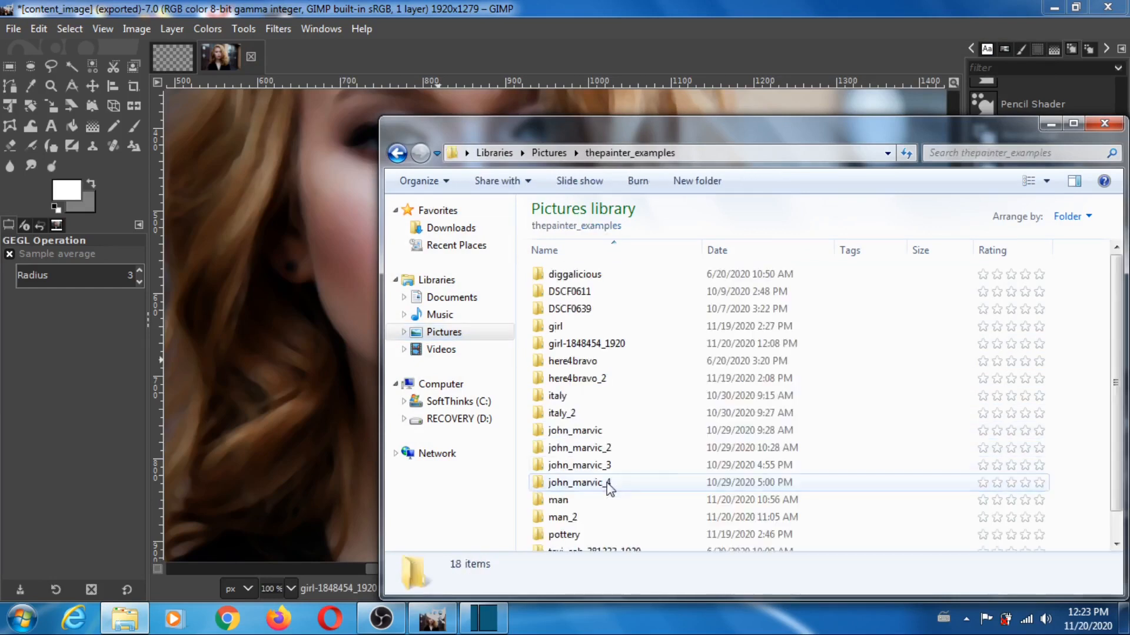
pyautogui.doubleClick(601, 352)
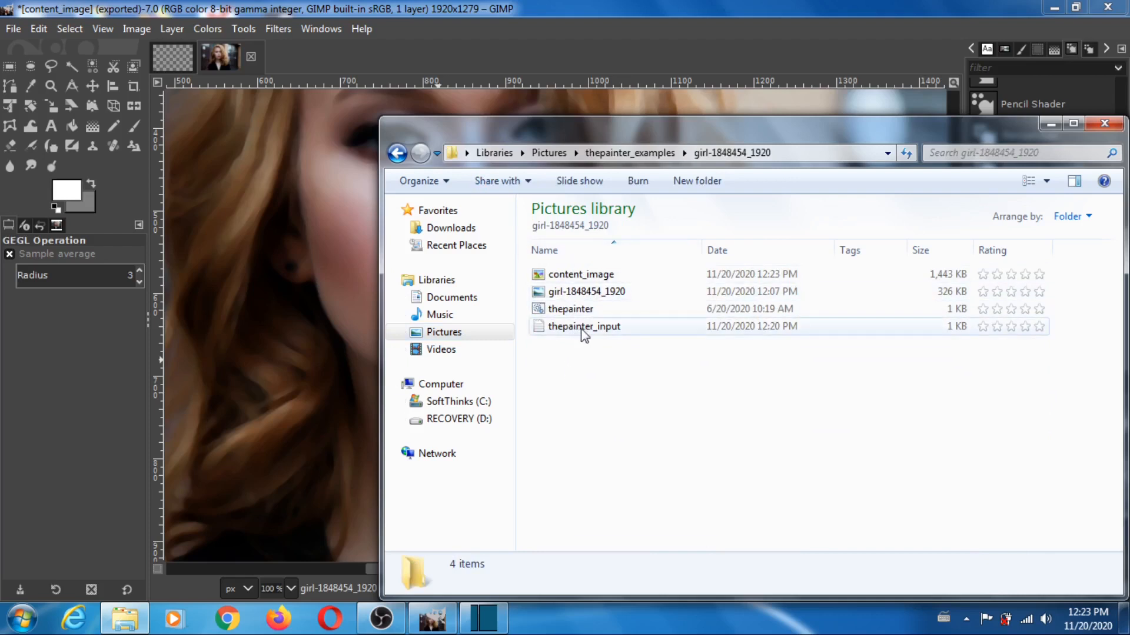
pyautogui.click(585, 333)
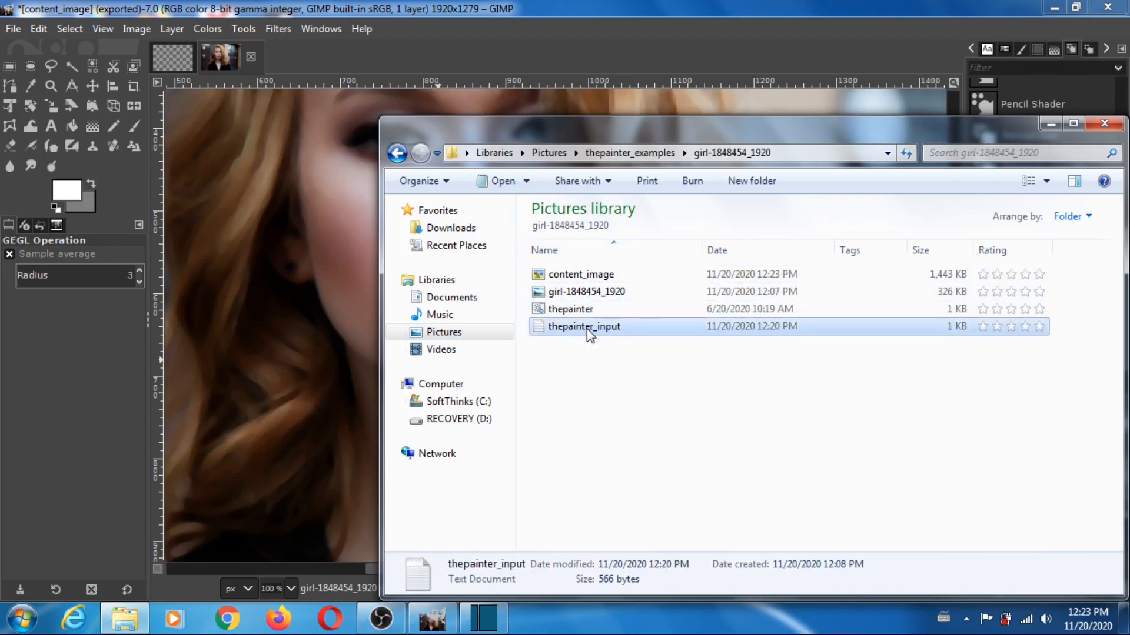
pyautogui.rightClick(590, 335)
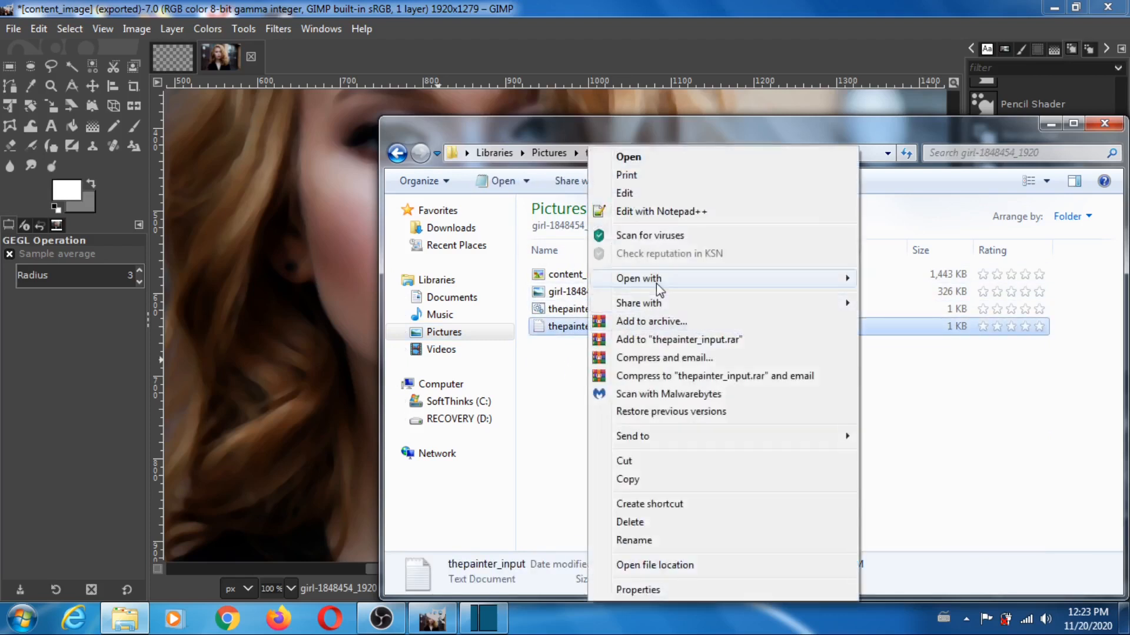
pyautogui.click(686, 215)
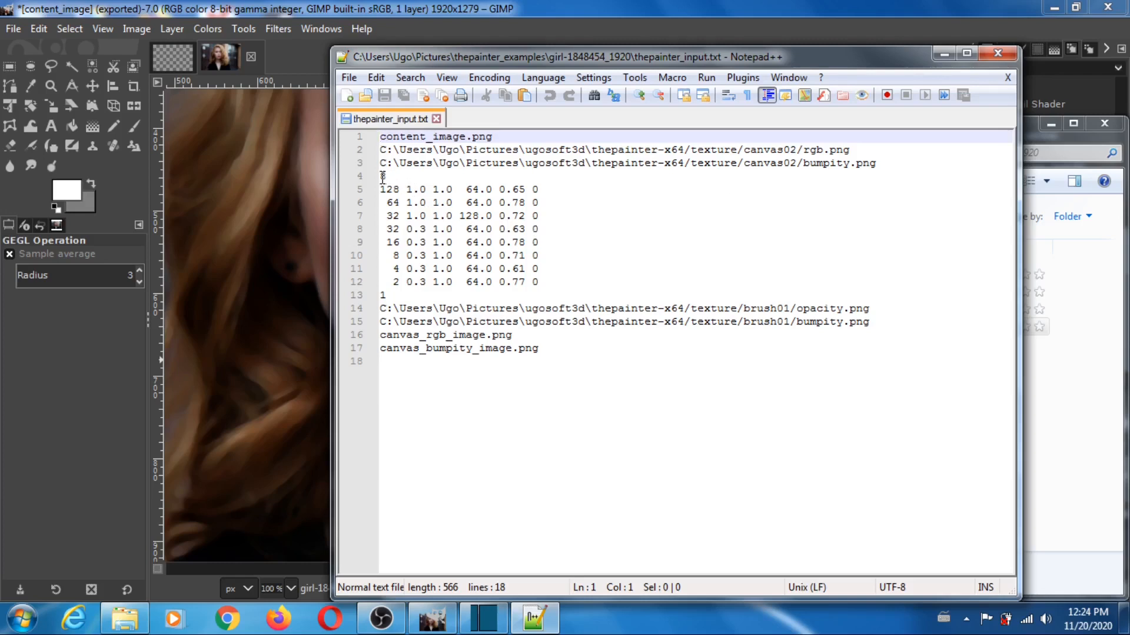
# Step: Set the number on line 4, above the parameter rows, to 1
pyautogui.moveTo(382, 177); pyautogui.dragTo(550, 268)
pyautogui.click(528, 202)
pyautogui.click(420, 178)
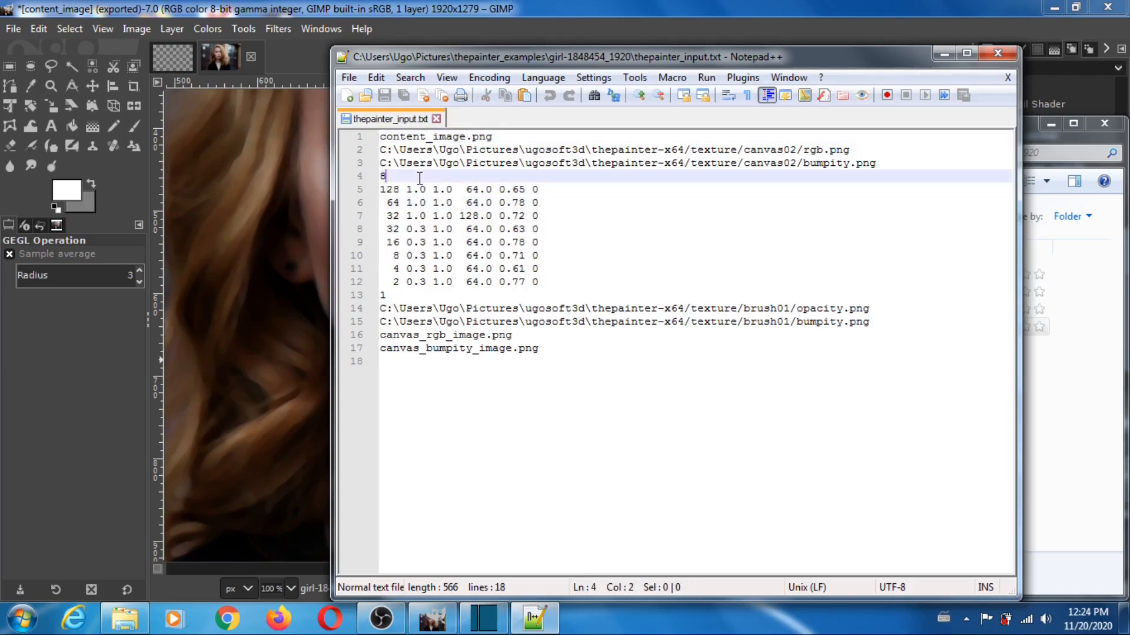
pyautogui.press('BackSpace')
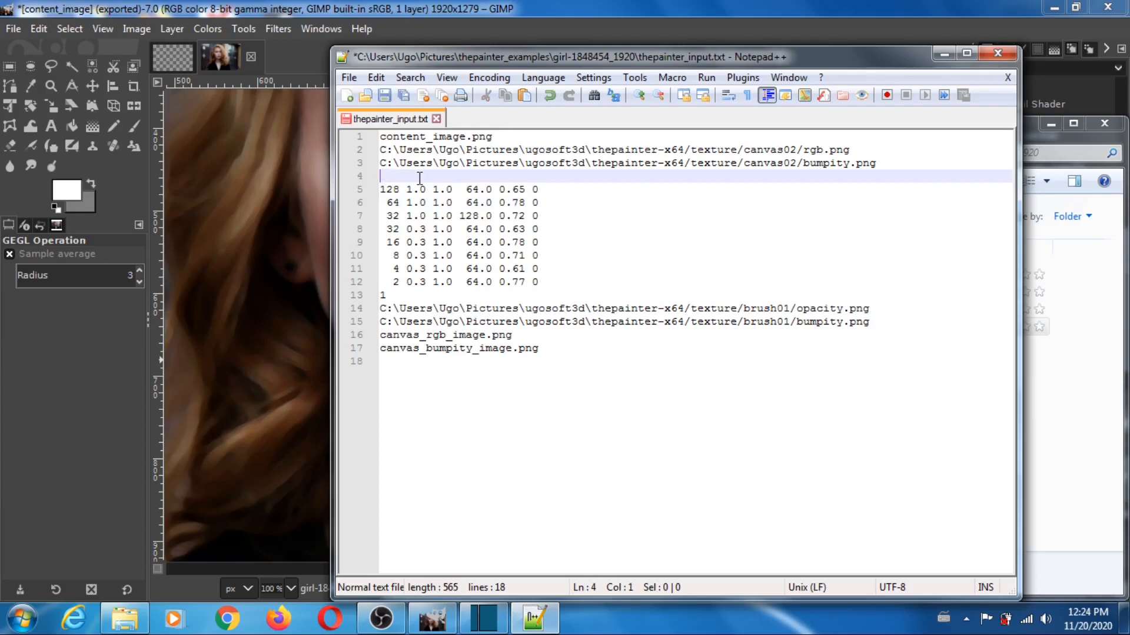
pyautogui.write('1')
# Step: Delete the seven parameter rows on lines 6 to 12, keeping only the row that starts with 128
pyautogui.moveTo(379, 203); pyautogui.dragTo(553, 282)
pyautogui.press('BackSpace')
pyautogui.press('BackSpace')
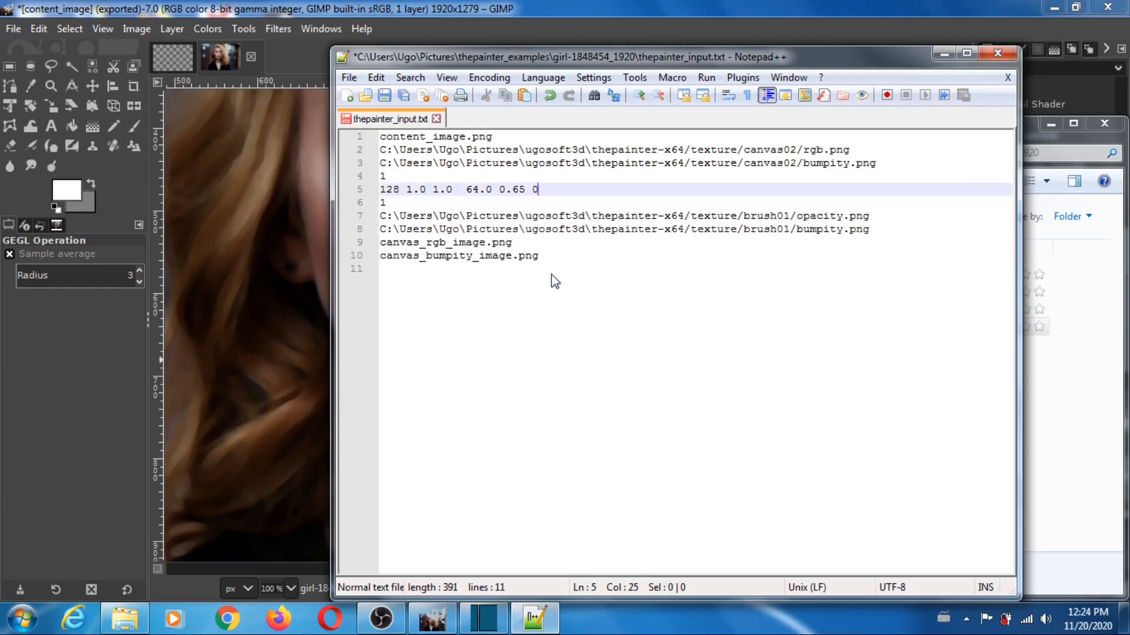
# Step: Set the fifth value of the parameter row on line 5 to 0.57
pyautogui.press('Left')
pyautogui.press('Left')
pyautogui.press('Left')
pyautogui.press('Left')
pyautogui.press('Left')
pyautogui.press('Left')
pyautogui.press('Left')
pyautogui.press('Left')
pyautogui.press('Left')
pyautogui.press('Left')
pyautogui.press('Left')
pyautogui.press('Left')
pyautogui.press('Left')
pyautogui.press('Left')
pyautogui.press('Left')
pyautogui.press('Left')
pyautogui.press('Left')
pyautogui.press('Left')
pyautogui.press('Left')
pyautogui.press('Left')
pyautogui.press('Left')
pyautogui.press('Right')
pyautogui.press('Right')
pyautogui.press('Right')
pyautogui.press('Left')
pyautogui.press('Left')
pyautogui.press('Right')
pyautogui.press('Right')
pyautogui.press('Right')
pyautogui.press('Right')
pyautogui.press('Right')
pyautogui.press('Right')
pyautogui.press('Right')
pyautogui.press('Right')
pyautogui.press('Right')
pyautogui.press('Right')
pyautogui.press('Right')
pyautogui.press('Right')
pyautogui.press('Left')
pyautogui.press('Right')
pyautogui.press('Right')
pyautogui.press('Right')
pyautogui.press('Right')
pyautogui.press('Left')
pyautogui.press('Left')
pyautogui.press('Left')
pyautogui.press('Left')
pyautogui.press('Right')
pyautogui.press('Right')
pyautogui.press('Right')
pyautogui.press('Right')
pyautogui.press('Left')
pyautogui.press('Left')
pyautogui.press('Right')
pyautogui.press('Right')
pyautogui.press('Right')
pyautogui.press('Left')
pyautogui.press('Left')
pyautogui.press('Left')
pyautogui.press('Right')
pyautogui.press('Right')
pyautogui.press('BackSpace')
pyautogui.press('BackSpace')
pyautogui.write('57')
# Step: Examine the brush texture count on line 6 and the brush01 opacity and bumpity image paths on lines 7 and 8
pyautogui.press('Right')
pyautogui.press('Right')
pyautogui.press('Down')
pyautogui.press('Down')
pyautogui.press('Up')
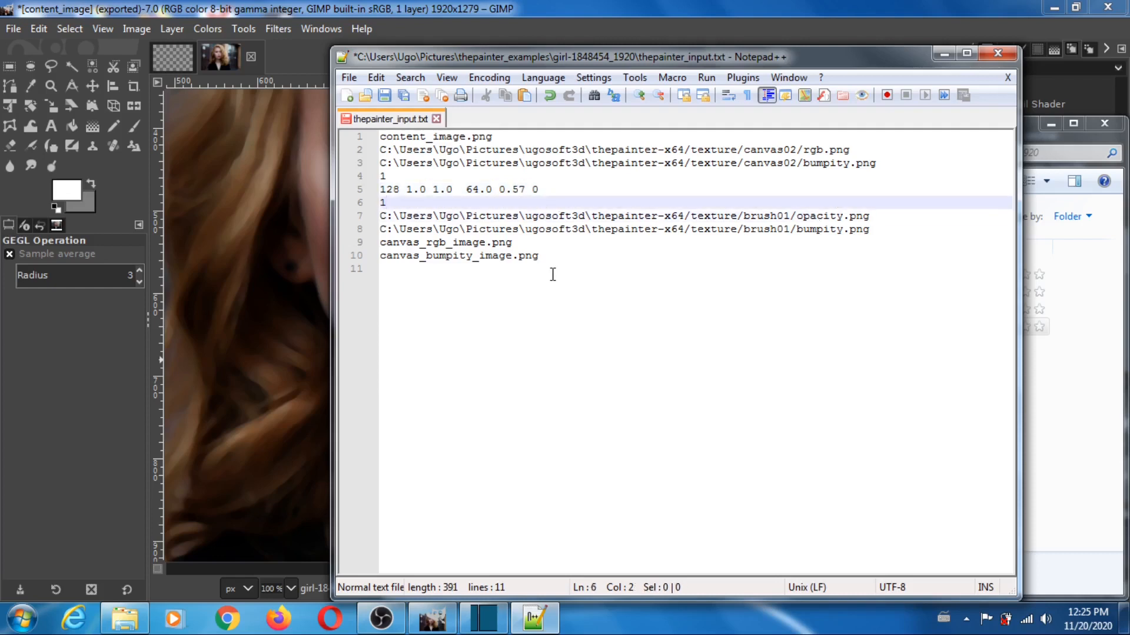
pyautogui.press('Down')
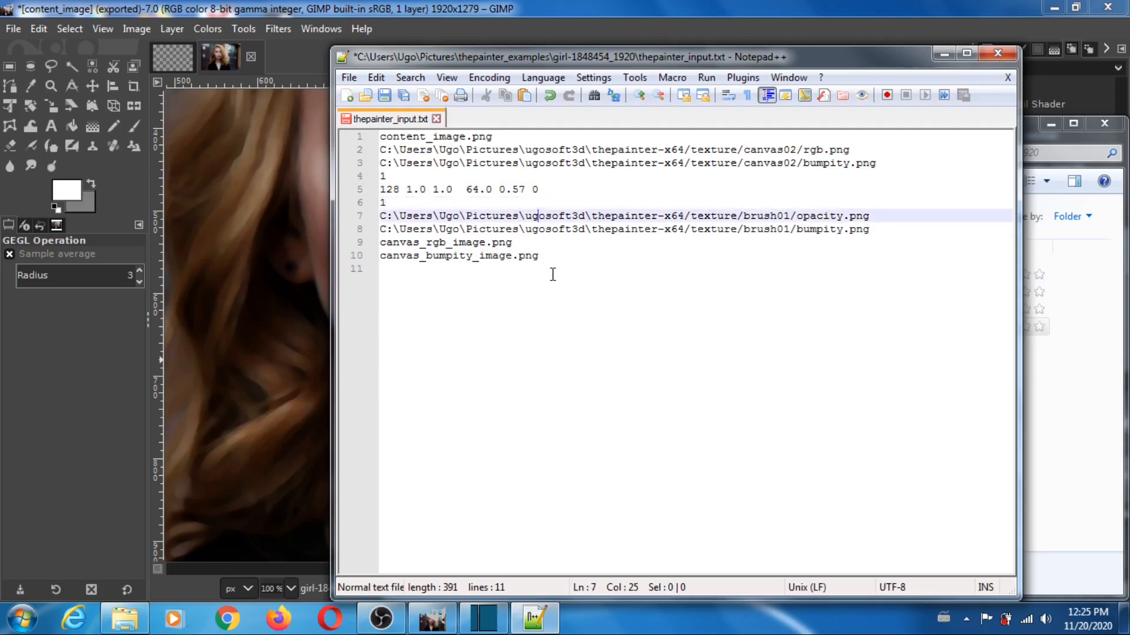
pyautogui.press('Up')
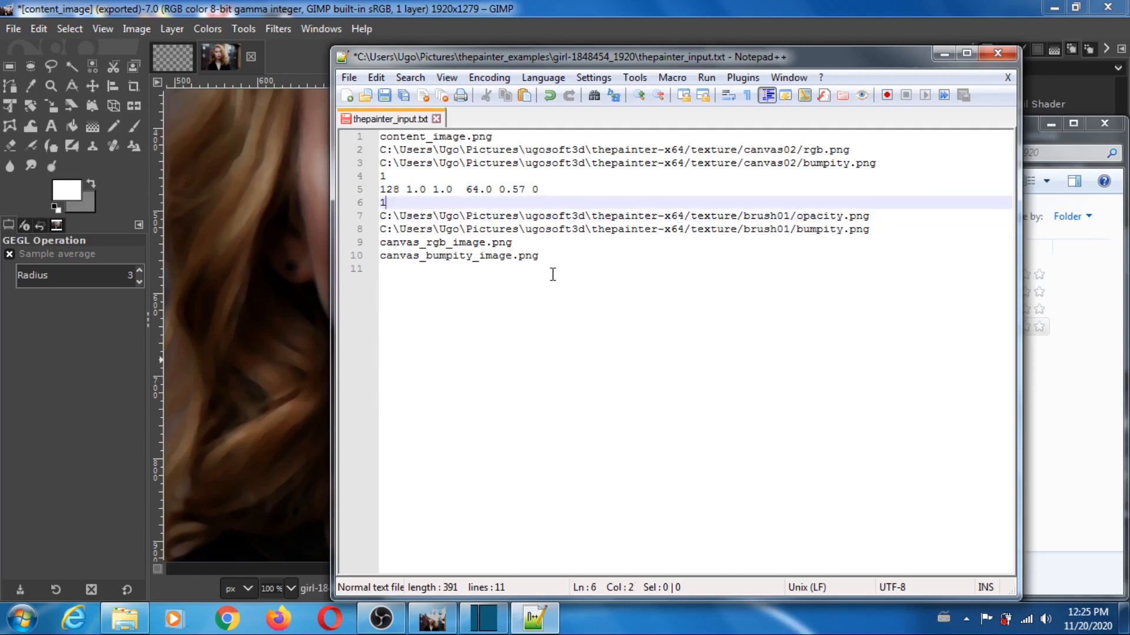
pyautogui.press('Down')
pyautogui.press('Right')
pyautogui.press('Right')
pyautogui.press('Right')
pyautogui.press('Right')
pyautogui.press('Right')
pyautogui.press('Right')
pyautogui.press('Right')
pyautogui.press('Right')
pyautogui.press('Right')
pyautogui.press('Right')
pyautogui.press('Right')
pyautogui.press('Right')
pyautogui.press('Right')
pyautogui.press('Right')
pyautogui.press('Right')
pyautogui.press('Right')
pyautogui.press('Right')
pyautogui.press('Right')
pyautogui.press('Right')
pyautogui.press('Right')
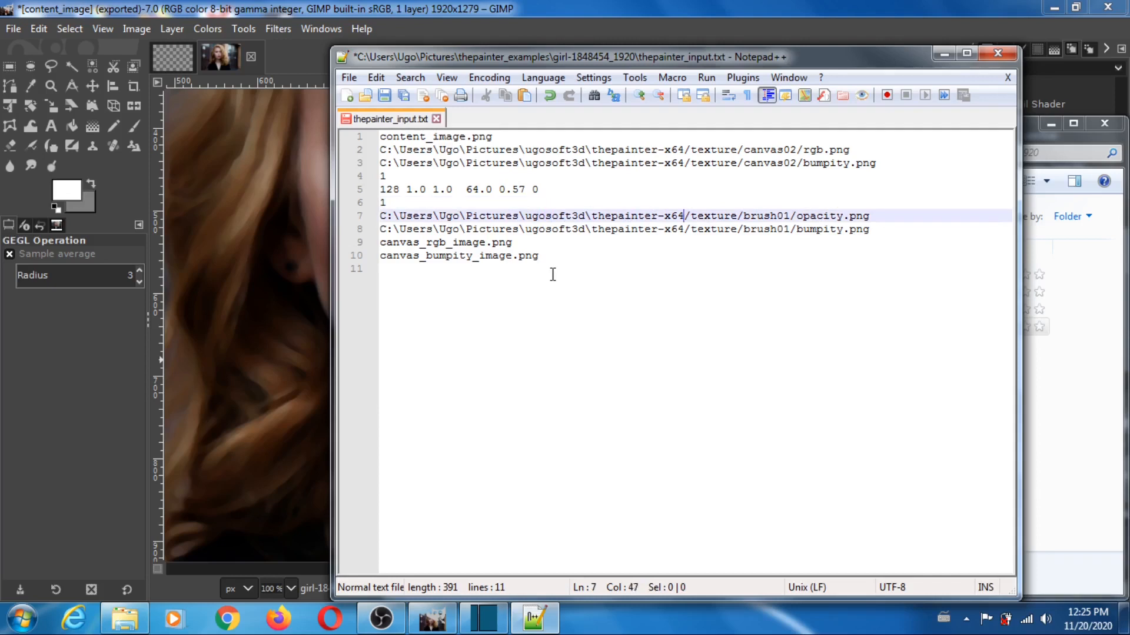
pyautogui.press('Down')
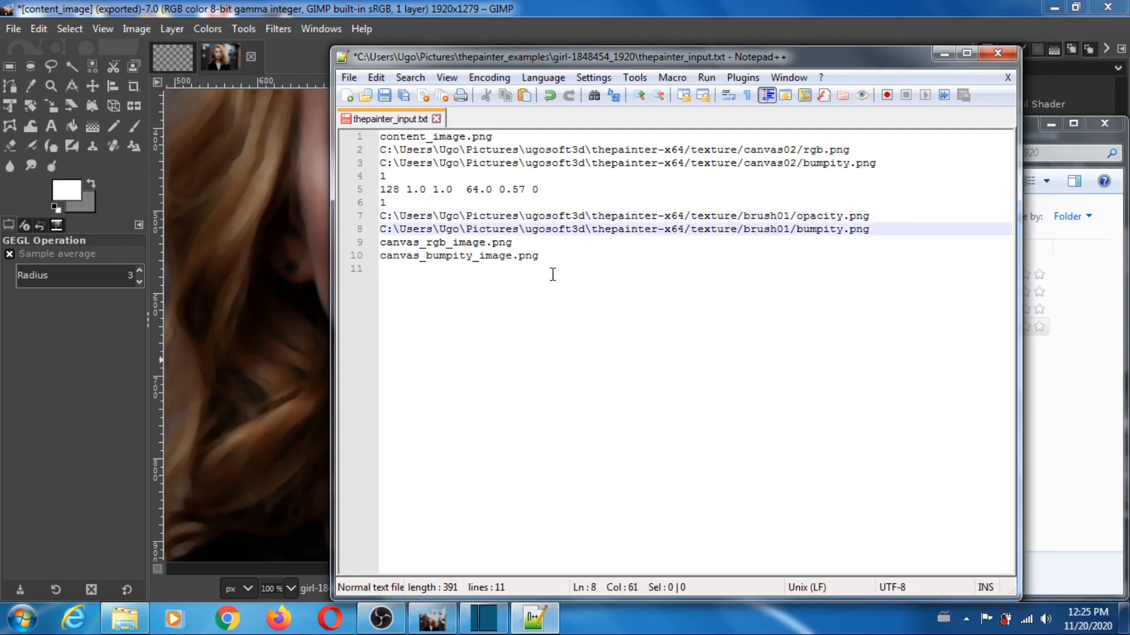
pyautogui.press('Up')
pyautogui.press('Up')
pyautogui.press('Up')
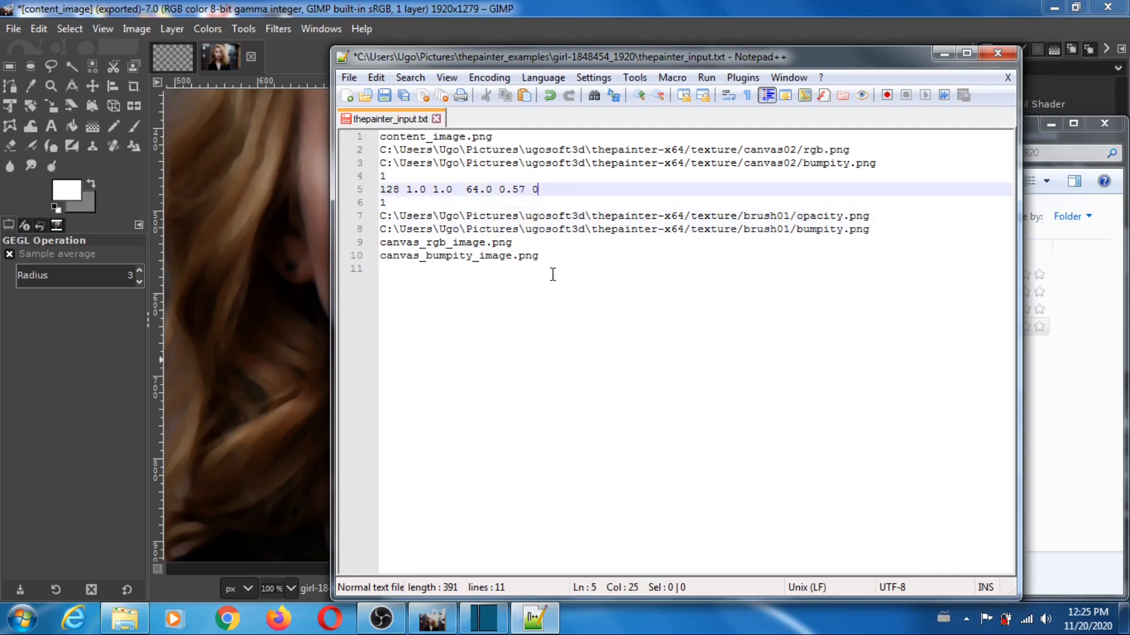
pyautogui.press('Down')
pyautogui.press('Down')
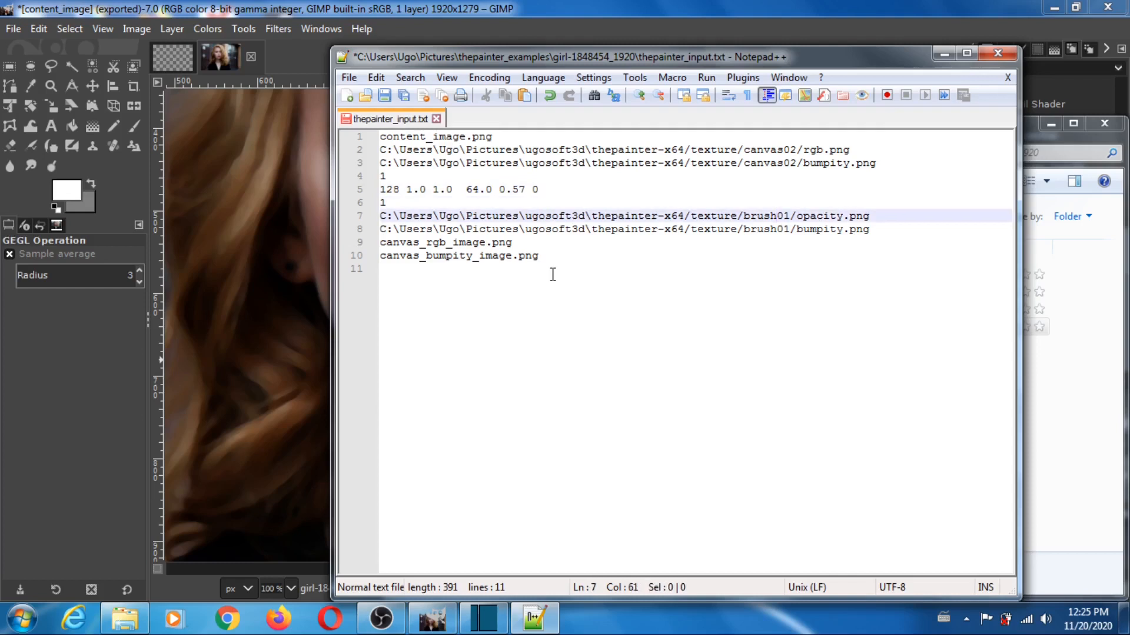
pyautogui.press('Down')
pyautogui.press('Up')
pyautogui.press('Up')
pyautogui.press('Up')
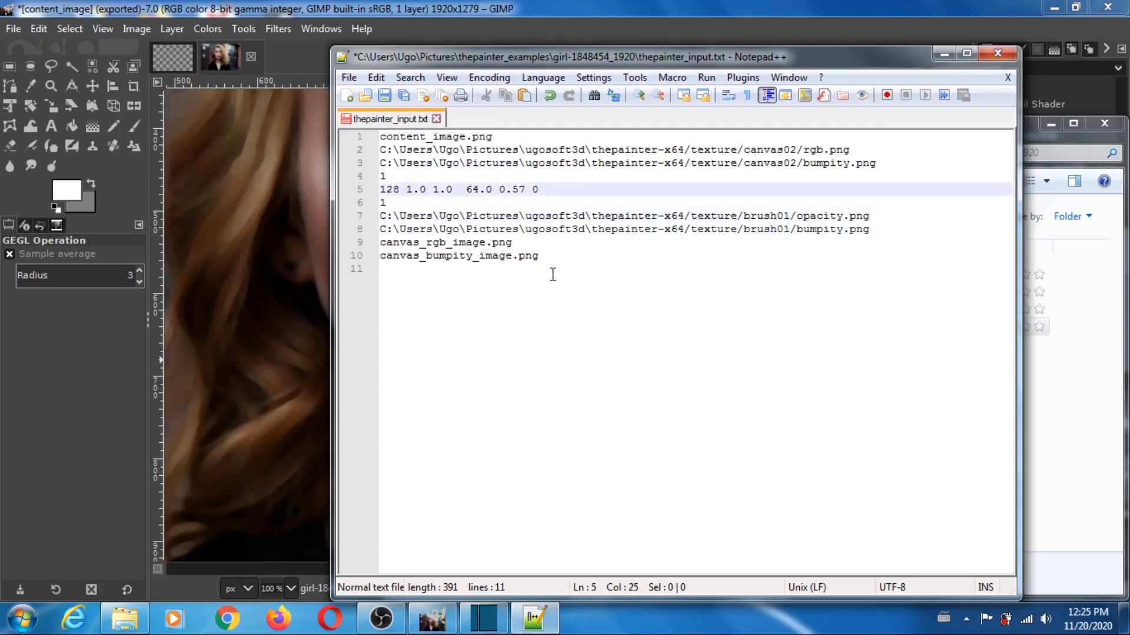
# Step: Save thepainter_input.txt with its single 128 parameter row and minimize Notepad++ to return to the folder
pyautogui.click(349, 78)
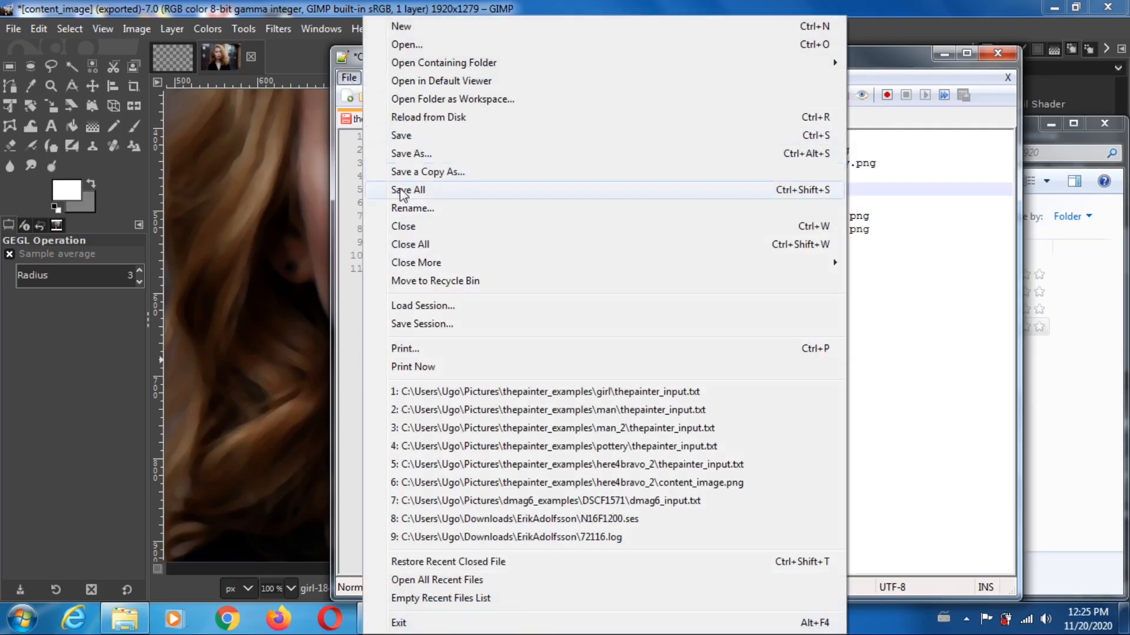
pyautogui.click(405, 136)
pyautogui.click(942, 55)
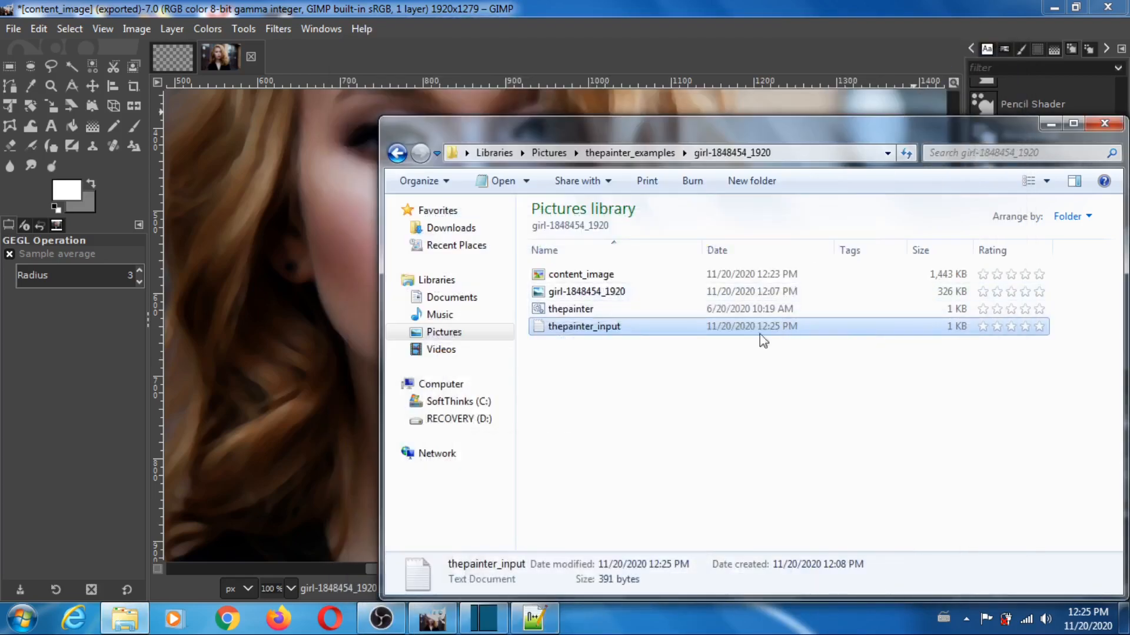
# Step: Run the thepainter batch file in the girl-1848454_1920 folder, then close its finished command window and the folder window
pyautogui.click(566, 311)
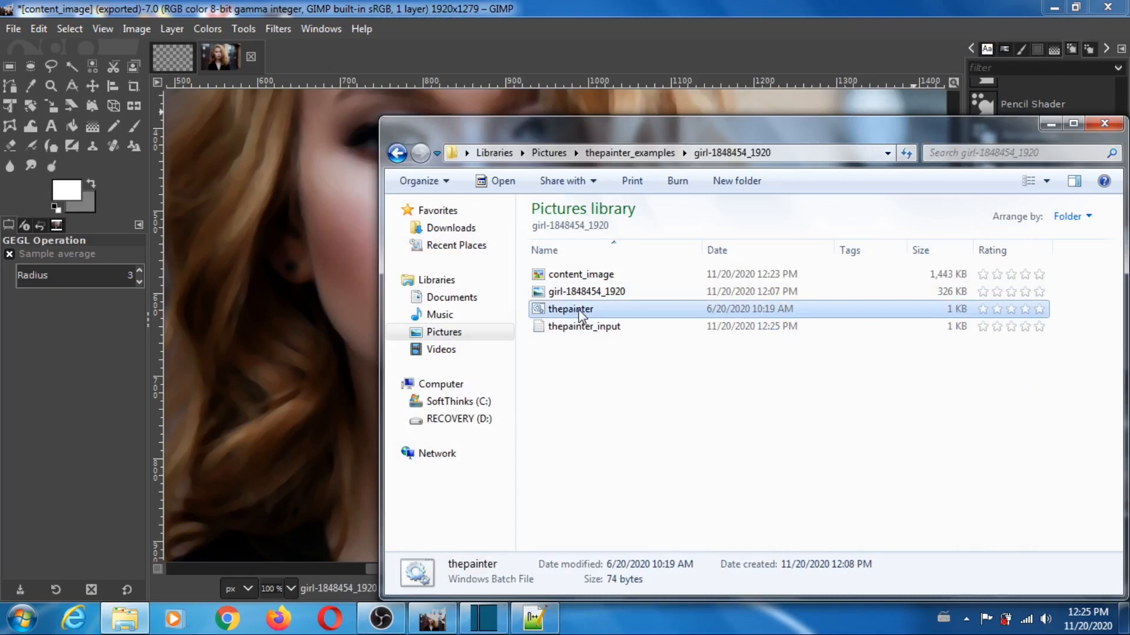
pyautogui.doubleClick(577, 309)
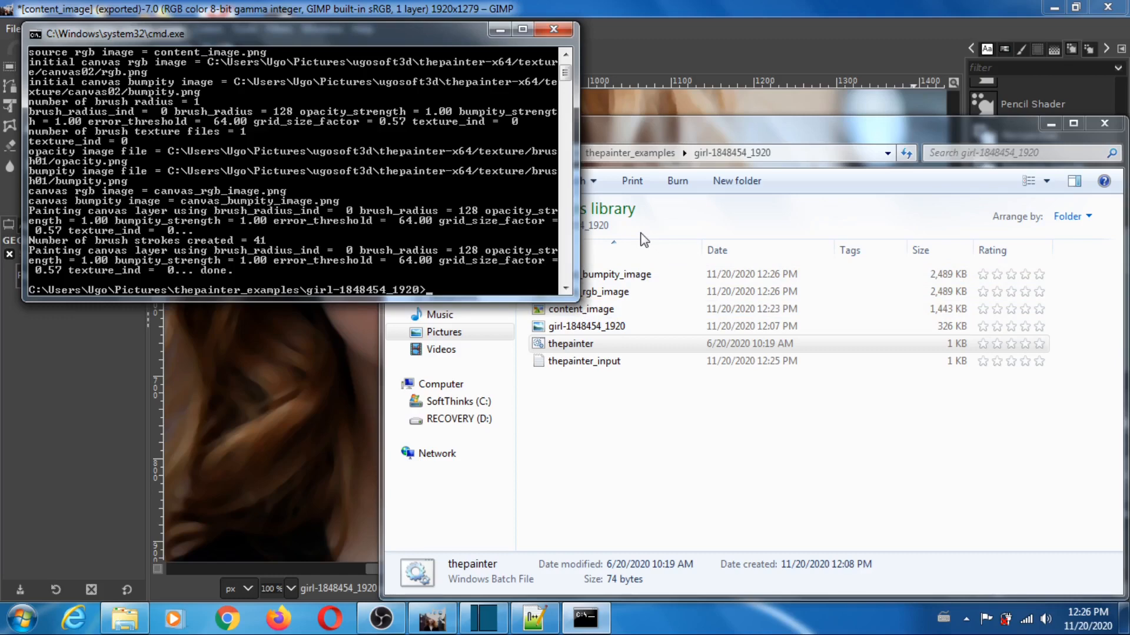
pyautogui.click(553, 29)
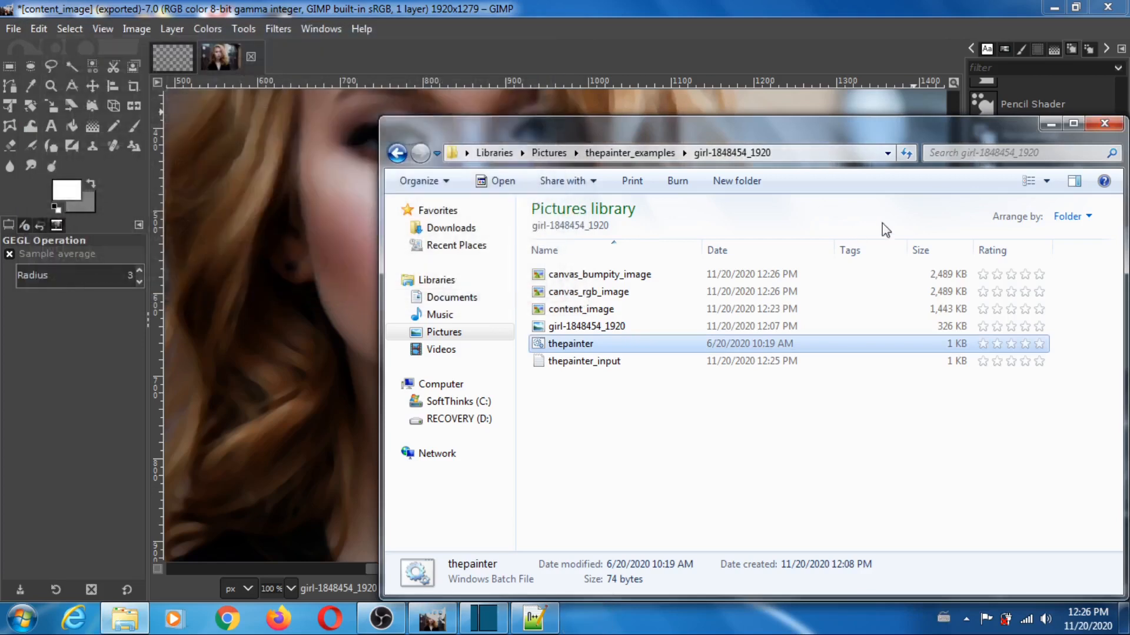
pyautogui.click(1104, 122)
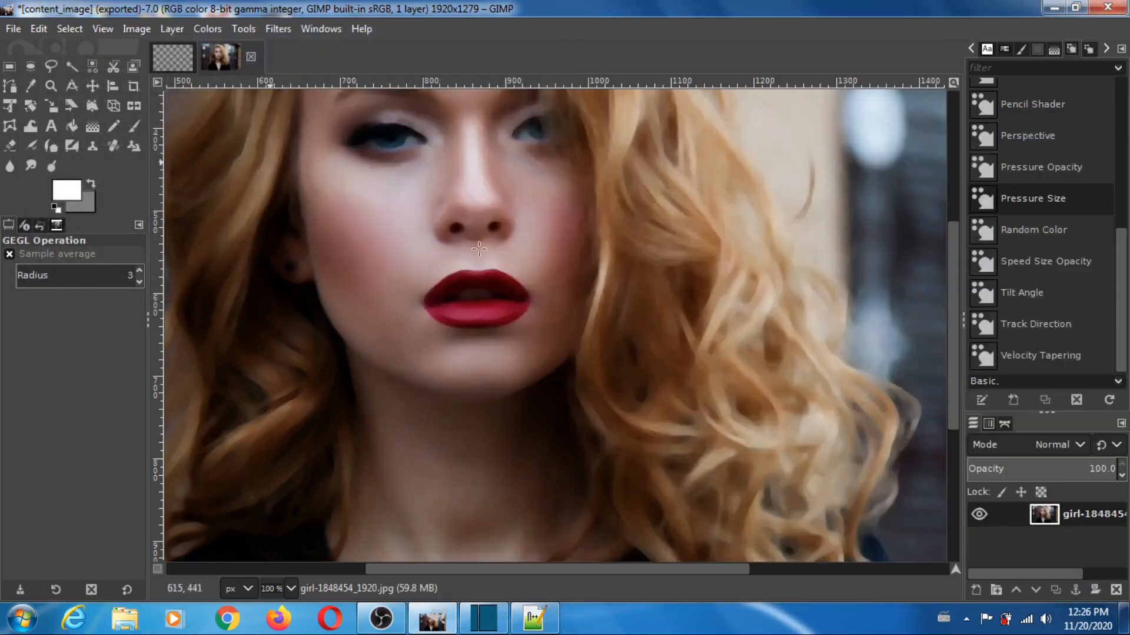
# Step: In GIMP, open canvas_rgb_image.png as a layer above the portrait and view it at 50% zoom
pyautogui.click(13, 28)
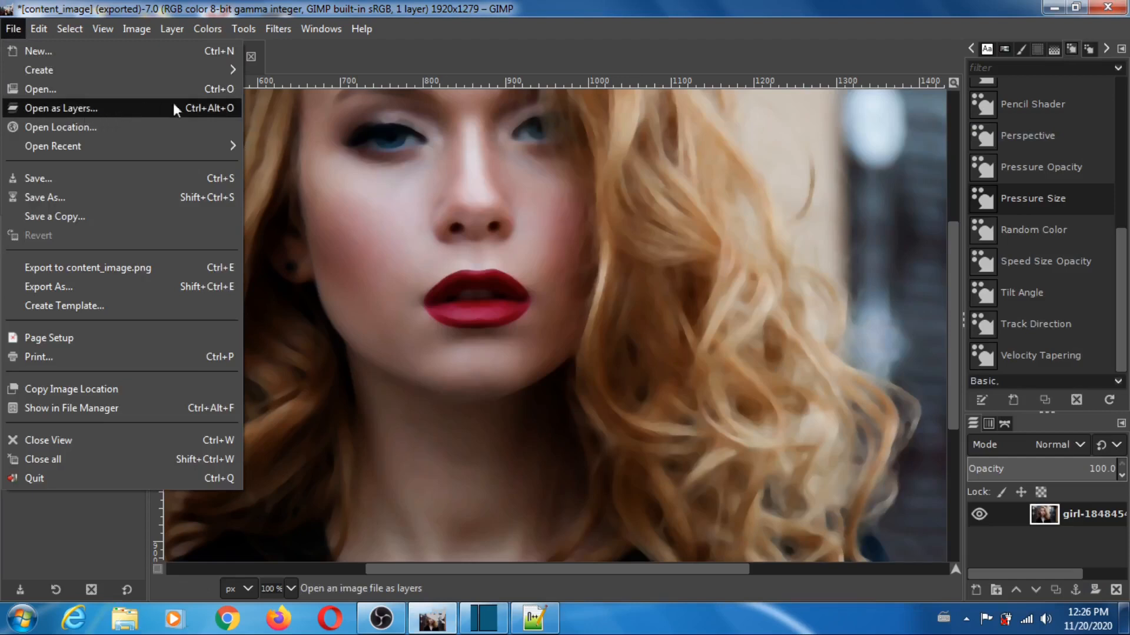
pyautogui.click(131, 108)
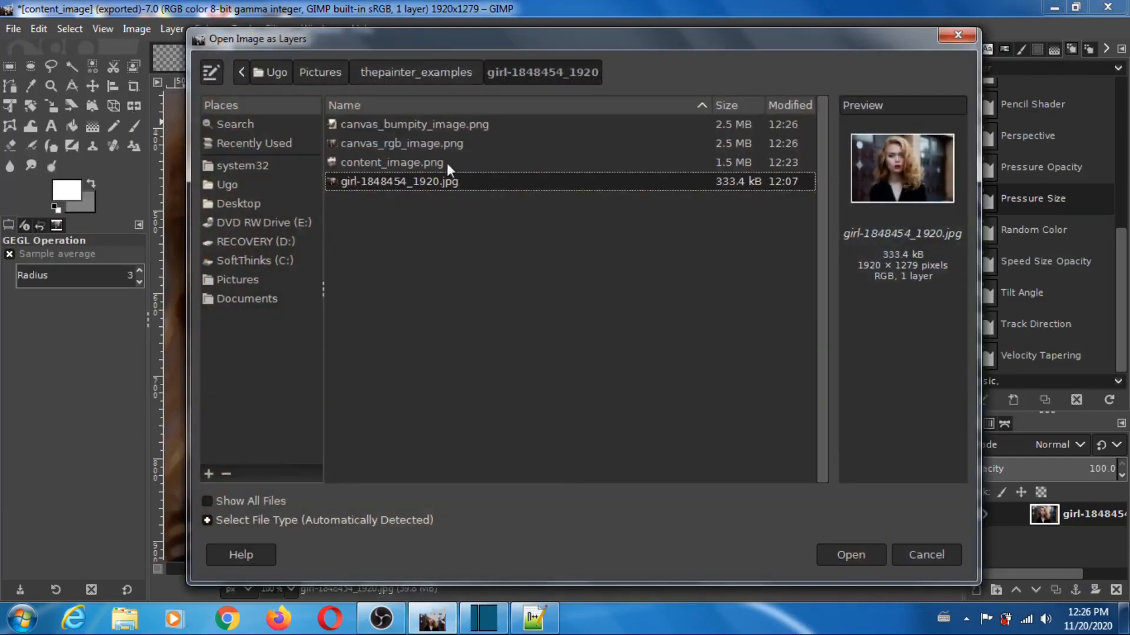
pyautogui.click(430, 145)
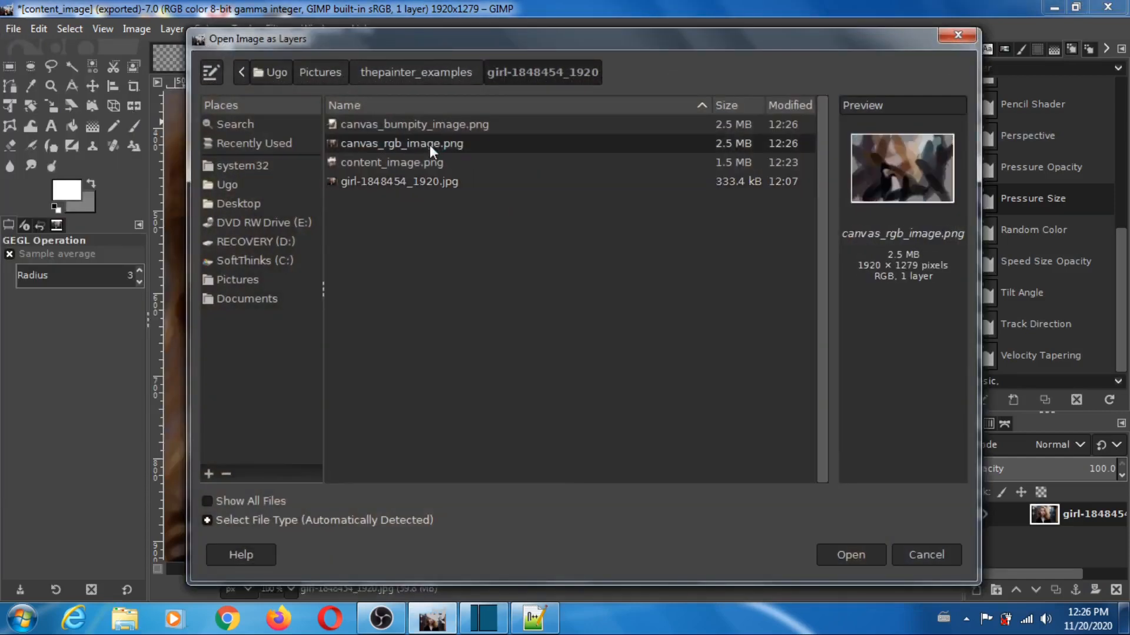
pyautogui.click(863, 558)
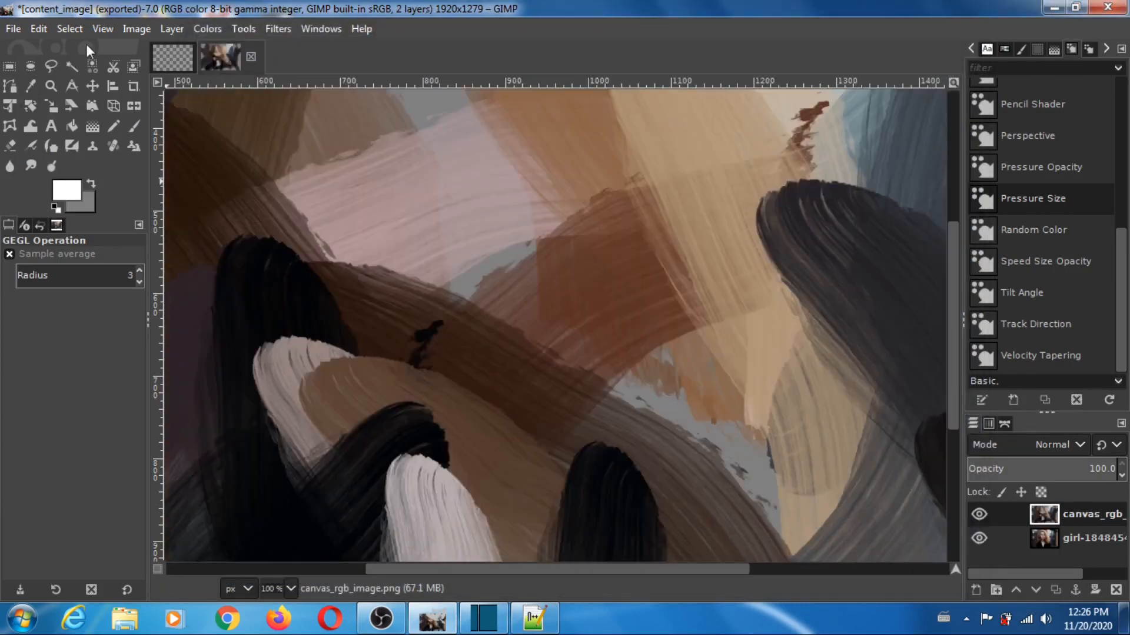
pyautogui.click(101, 29)
pyautogui.moveTo(281, 92)
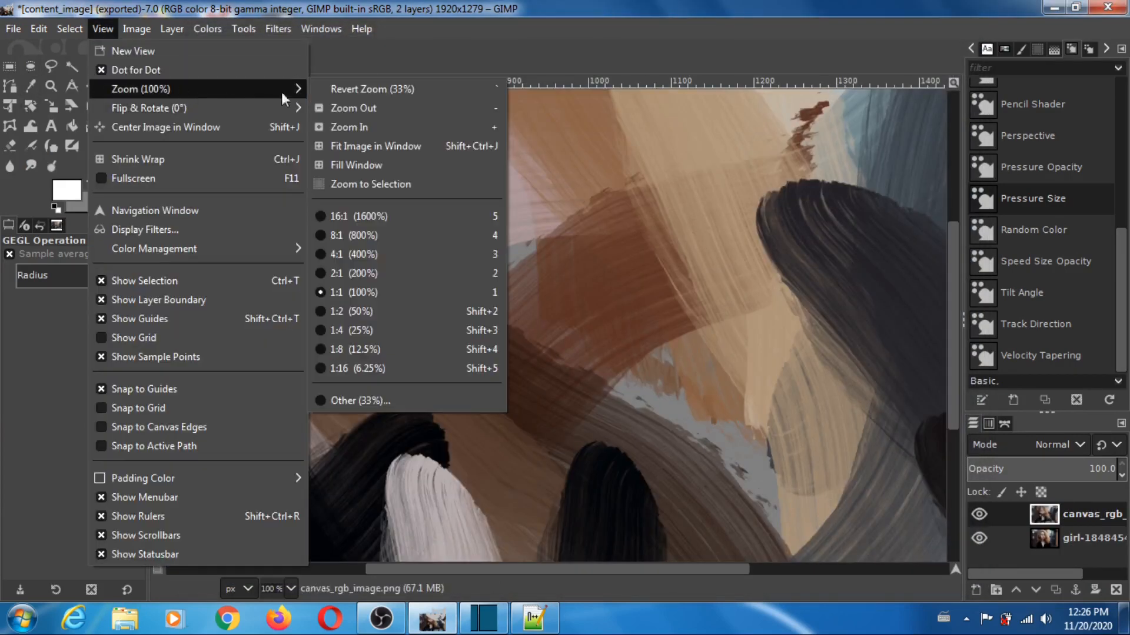
pyautogui.click(373, 311)
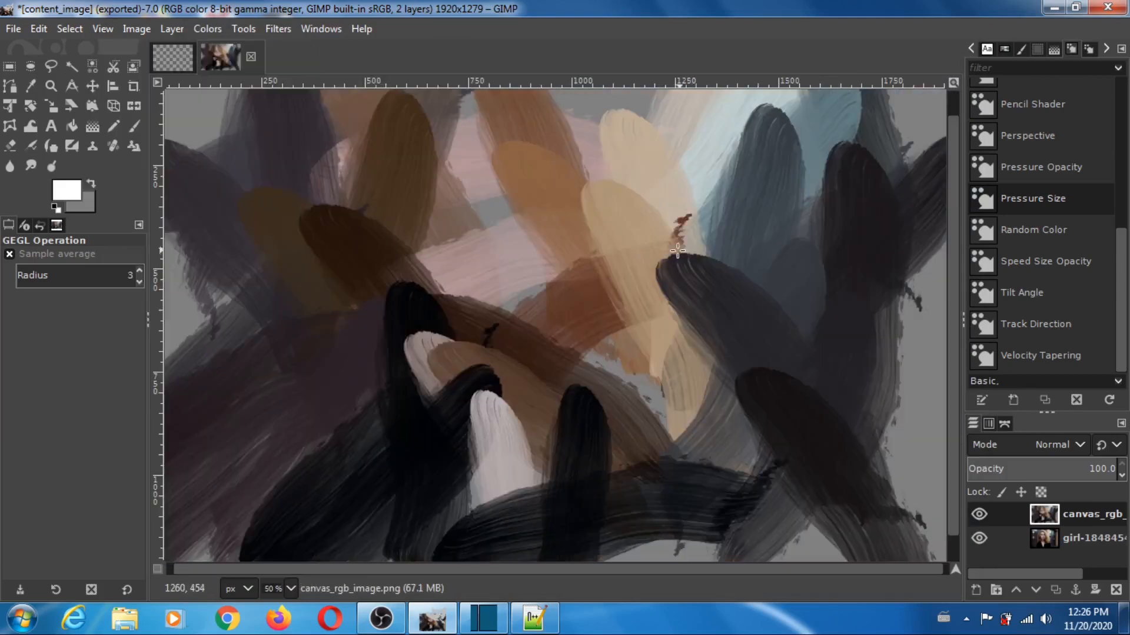
pyautogui.scroll(-2, 680, 250)
pyautogui.scroll(-4, 676, 246)
pyautogui.scroll(4, 675, 244)
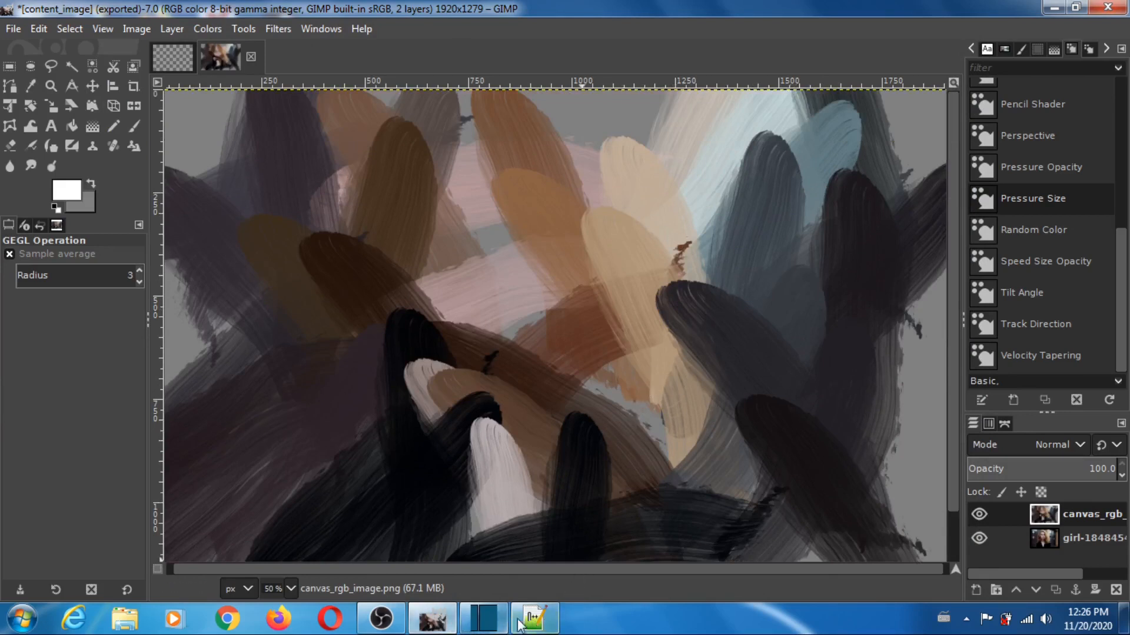
# Step: Switch to thepainter_input.txt in Notepad++ and set the number on line 4 to 2
pyautogui.moveTo(534, 625)
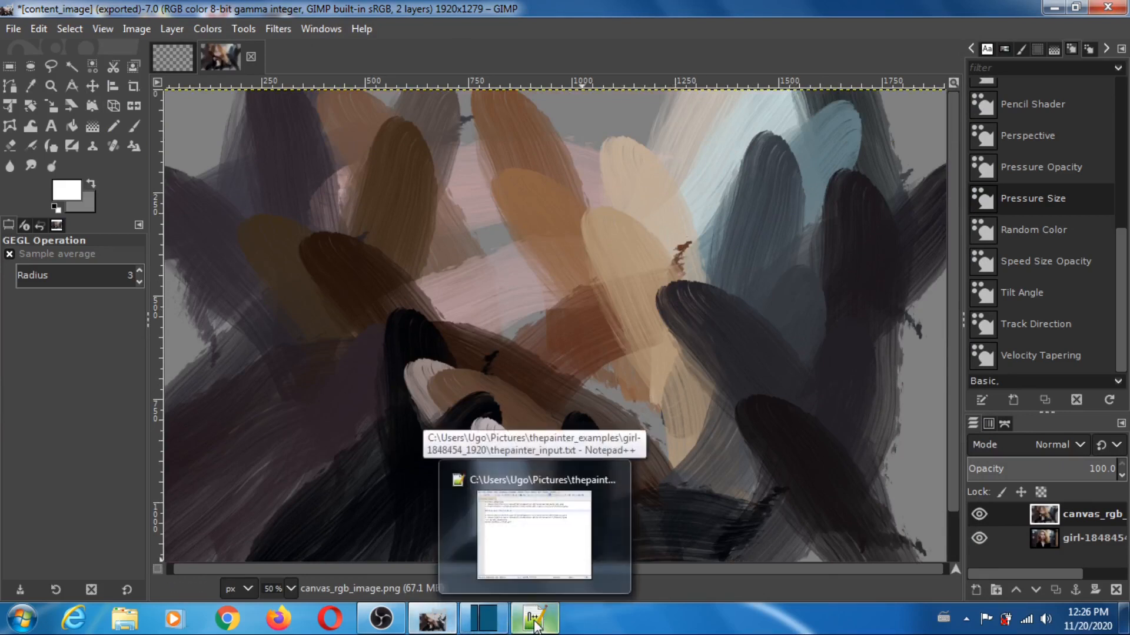
pyautogui.click(534, 625)
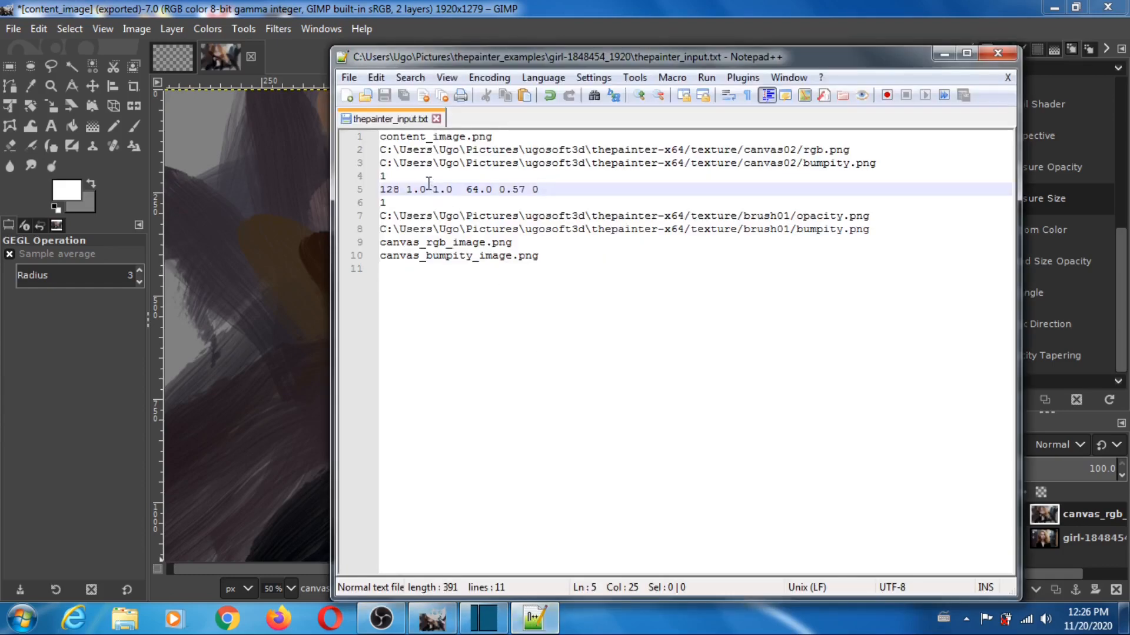
pyautogui.click(411, 175)
pyautogui.press('BackSpace')
pyautogui.write('2')
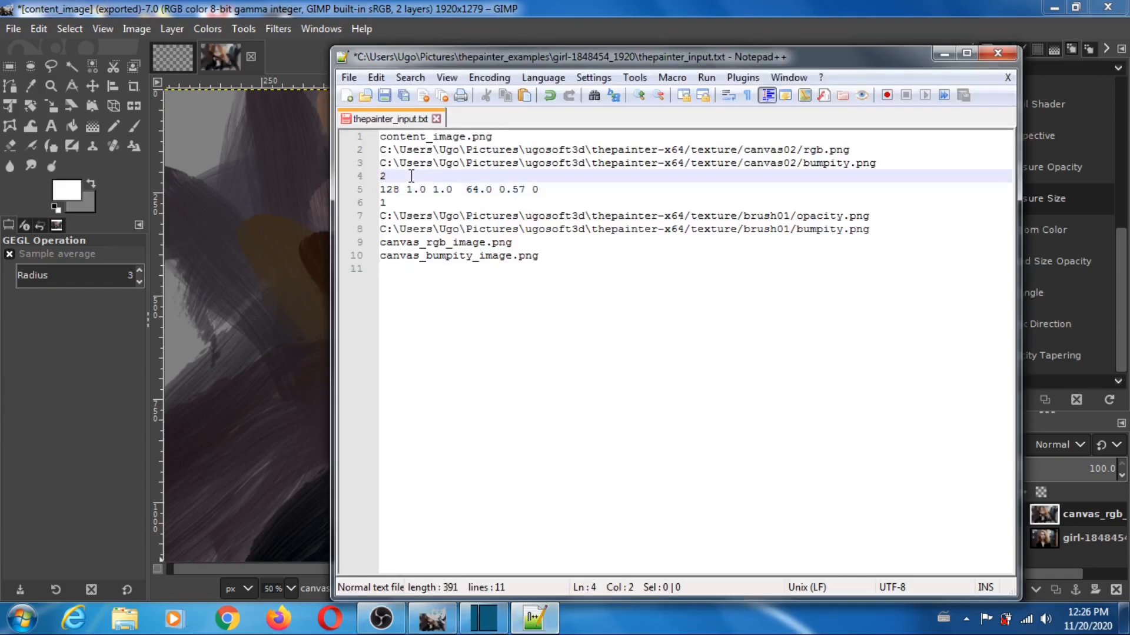
# Step: Duplicate the 128 parameter row from line 5 onto a new line 6
pyautogui.moveTo(380, 189); pyautogui.dragTo(535, 190)
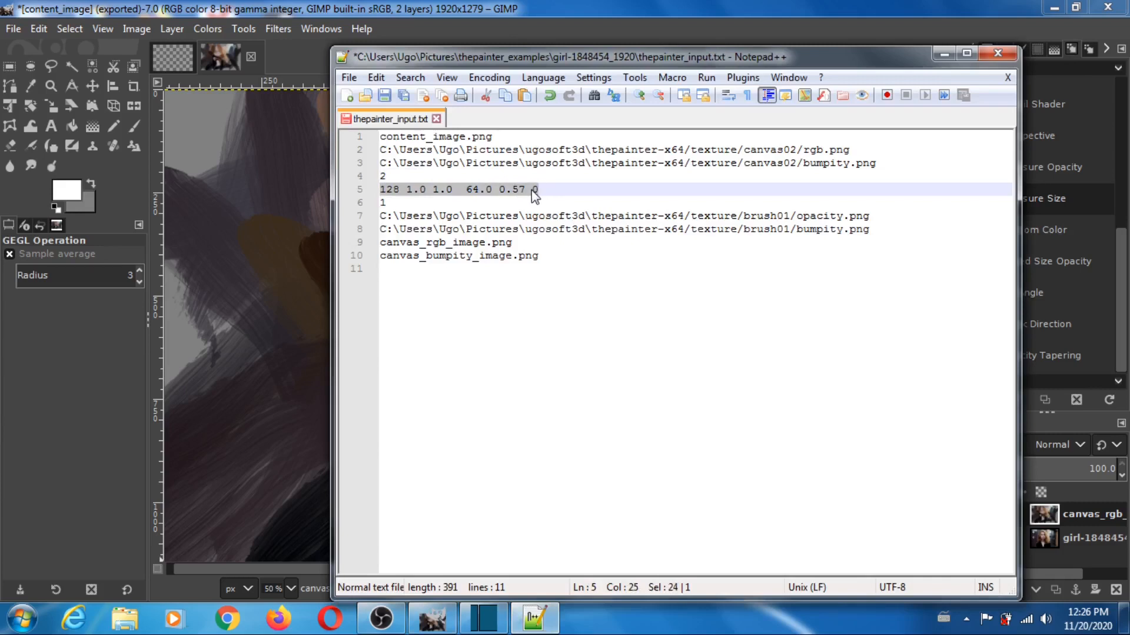
pyautogui.rightClick(533, 190)
pyautogui.click(566, 216)
pyautogui.click(542, 188)
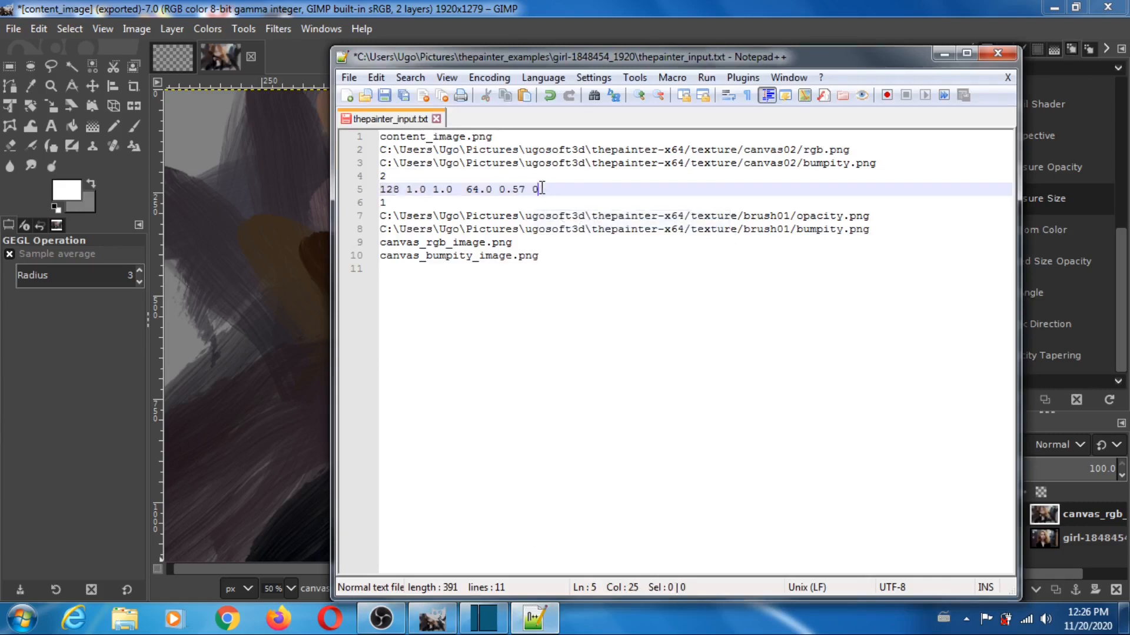
pyautogui.press('Return')
pyautogui.rightClick(498, 201)
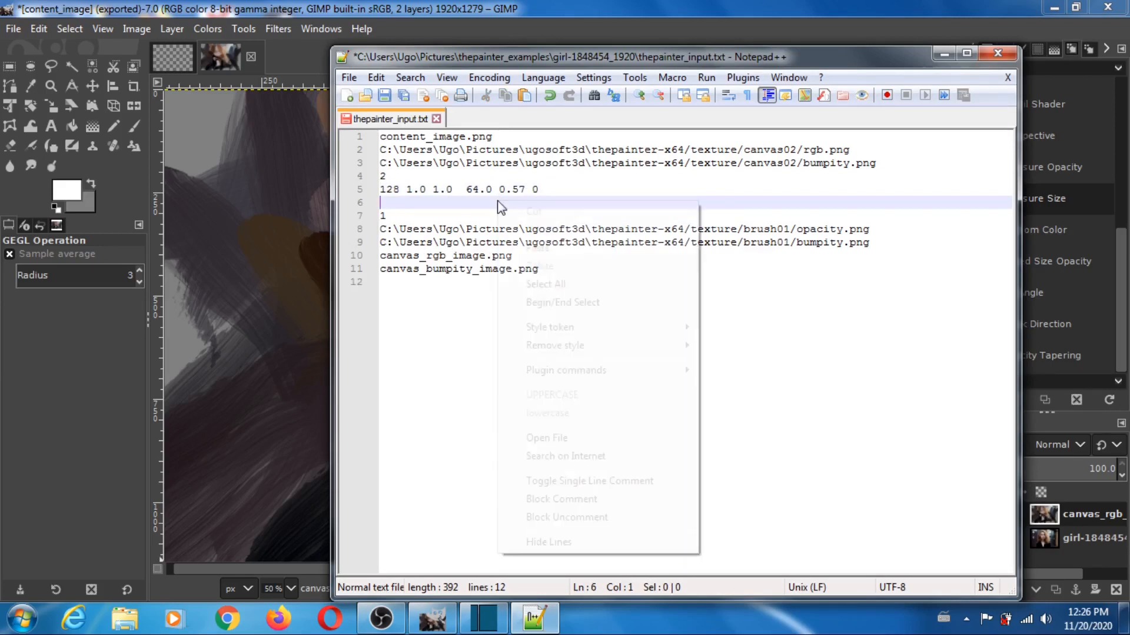
pyautogui.click(542, 248)
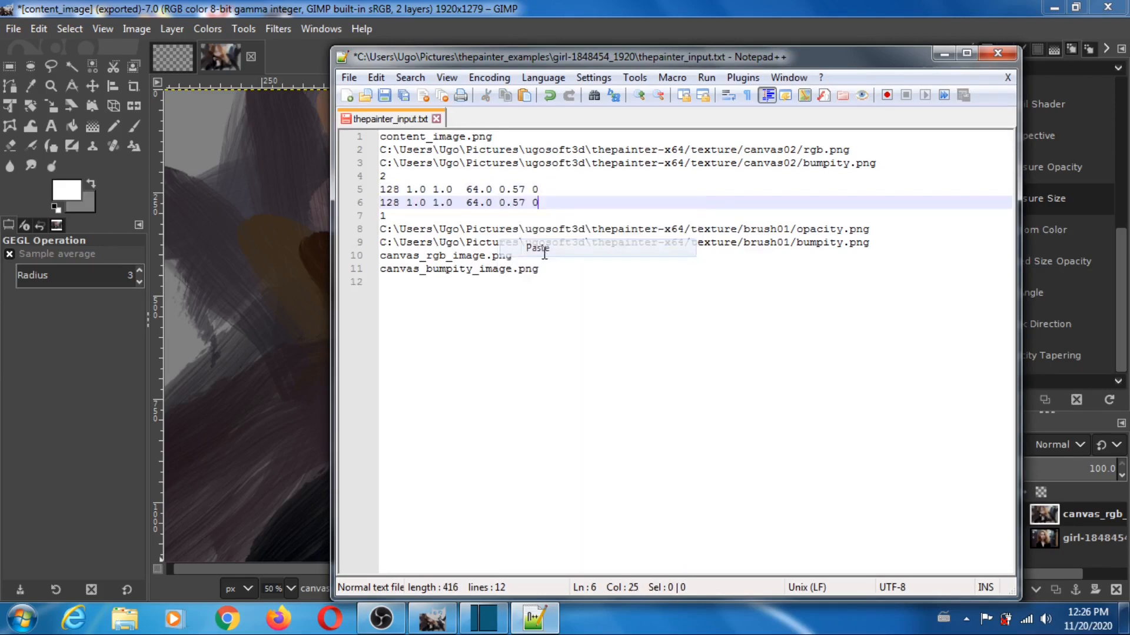
# Step: In the duplicated row on line 6, set the first value to 64 and the fifth value to 0.72
pyautogui.click(400, 202)
pyautogui.press('BackSpace')
pyautogui.press('BackSpace')
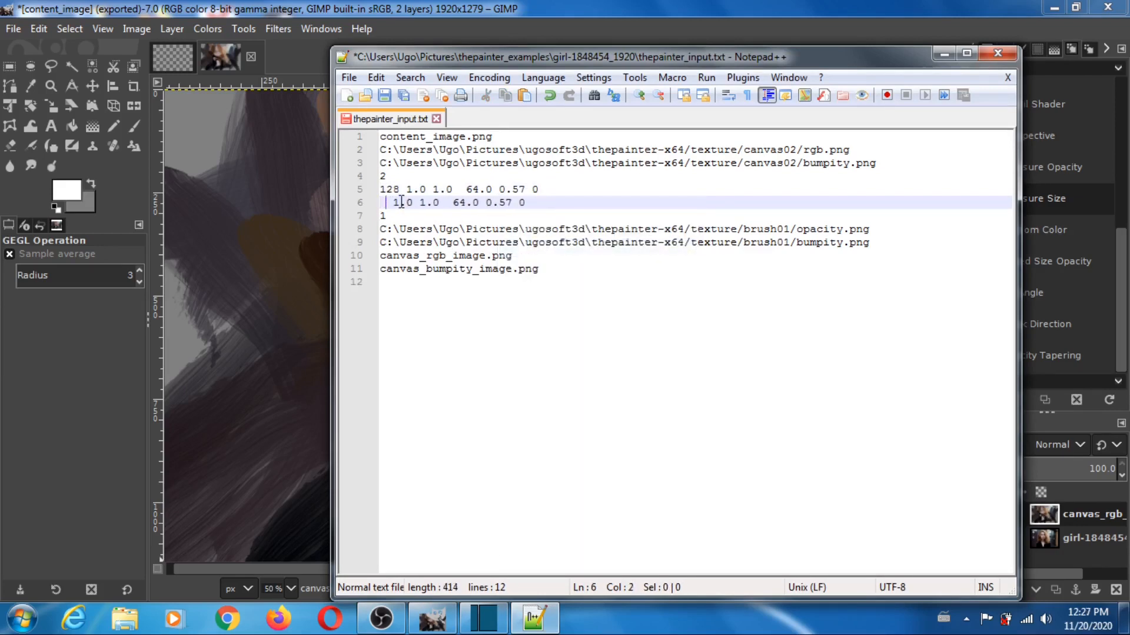
pyautogui.write('64')
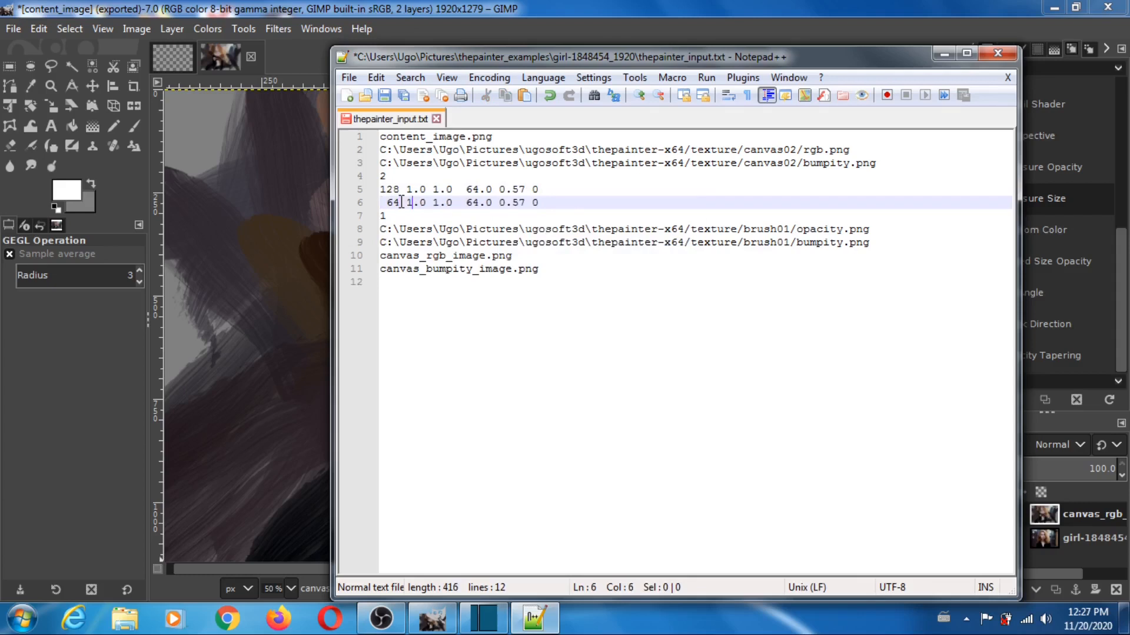
pyautogui.press('Right')
pyautogui.press('Right')
pyautogui.press('Right')
pyautogui.press('Right')
pyautogui.press('Right')
pyautogui.press('Right')
pyautogui.press('Right')
pyautogui.press('Right')
pyautogui.press('Right')
pyautogui.press('Right')
pyautogui.press('Right')
pyautogui.press('Right')
pyautogui.press('Right')
pyautogui.press('Right')
pyautogui.press('Right')
pyautogui.press('Right')
pyautogui.press('Right')
pyautogui.press('Right')
pyautogui.press('Right')
pyautogui.press('BackSpace')
pyautogui.press('BackSpace')
pyautogui.write('72')
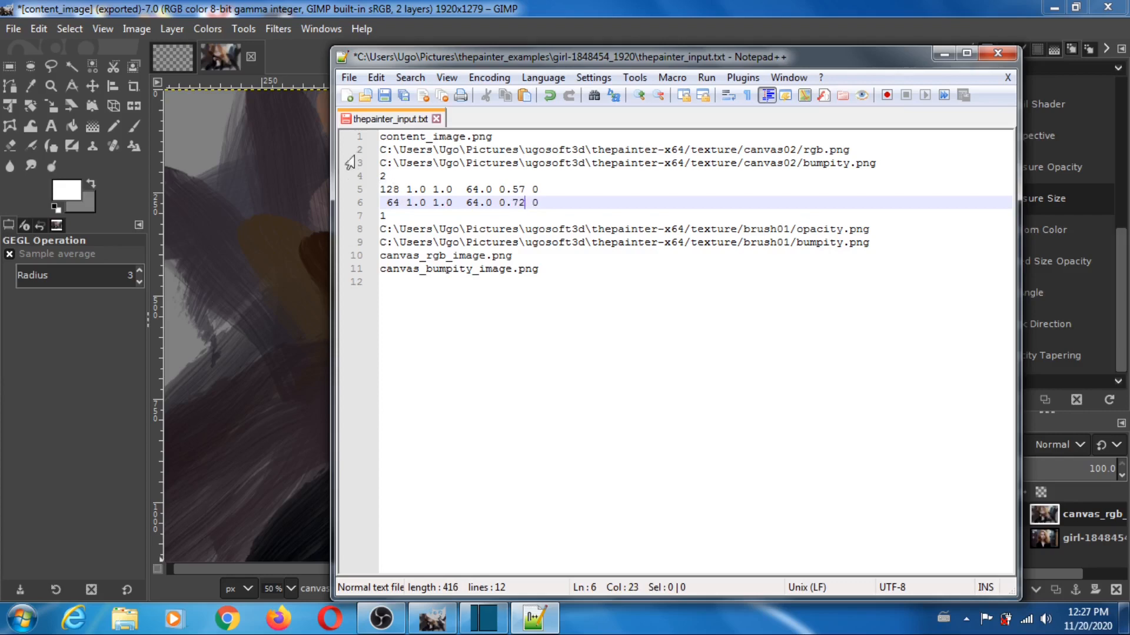
# Step: Save thepainter_input.txt with the two parameter rows and minimize Notepad++
pyautogui.click(350, 78)
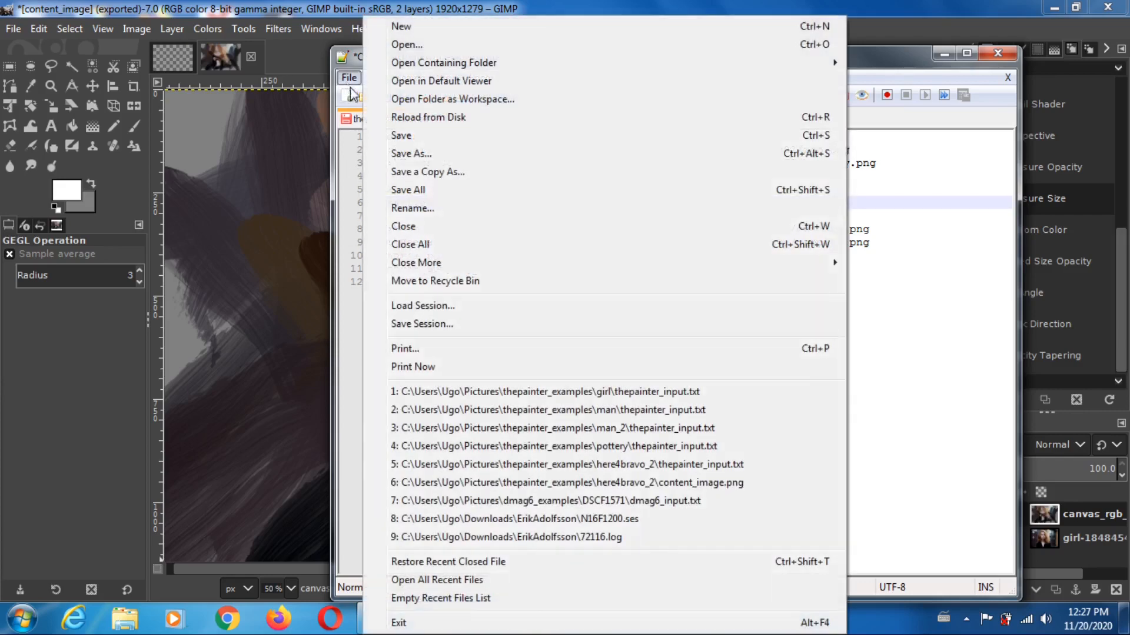
pyautogui.click(406, 135)
pyautogui.click(944, 55)
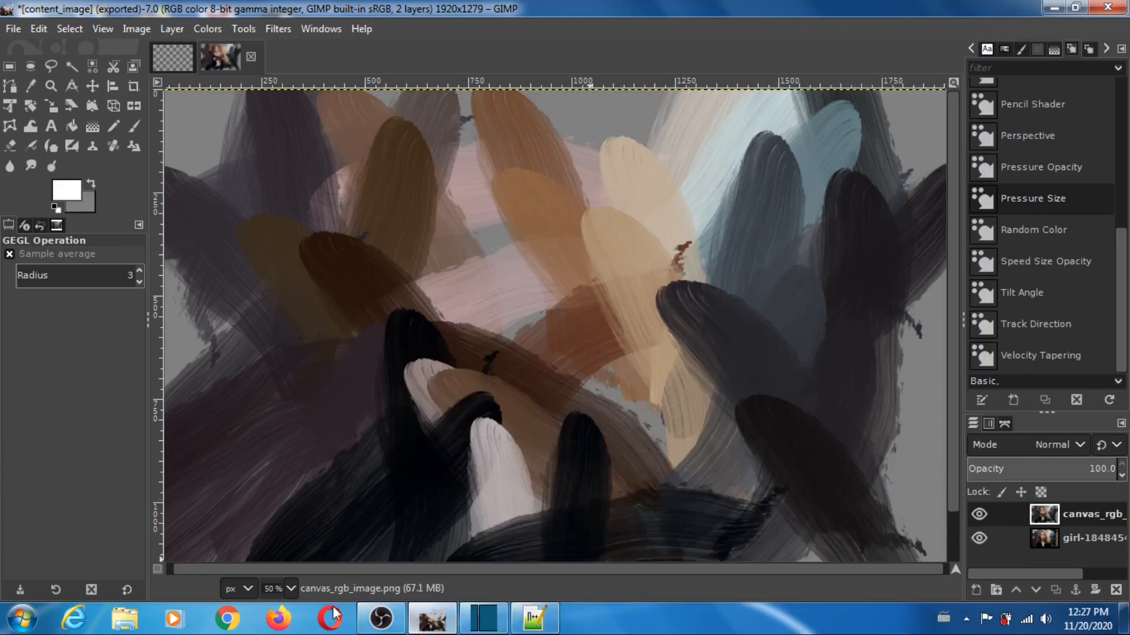
# Step: Run the thepainter batch file from the girl-1848454_1920 folder in Pictures\thepainter_examples, then close its console once painting finishes
pyautogui.click(124, 617)
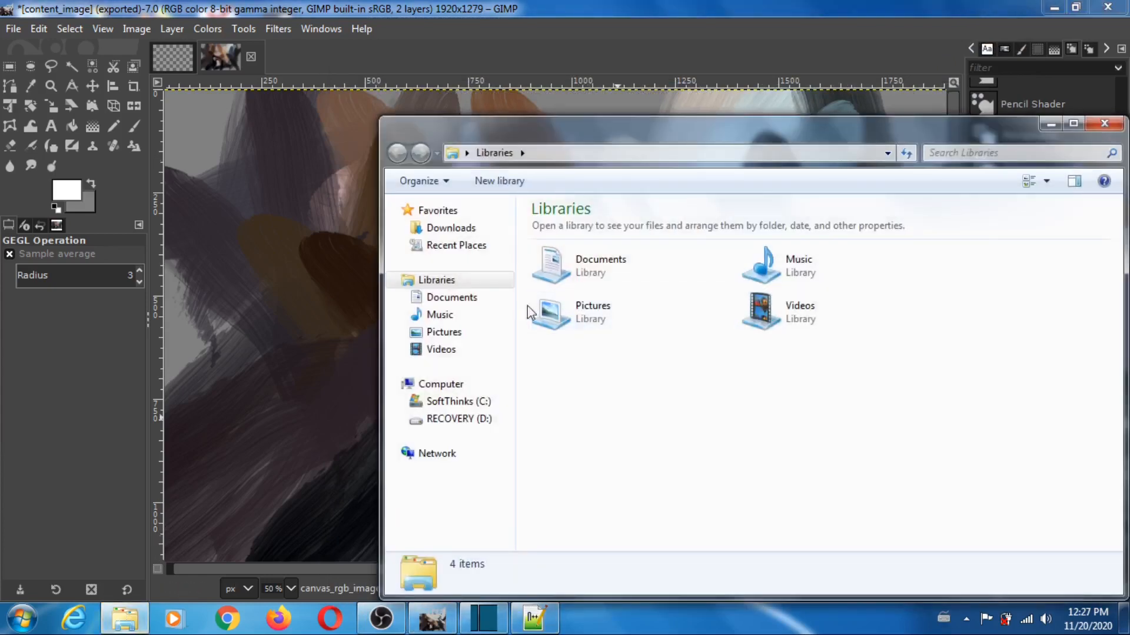
pyautogui.click(455, 333)
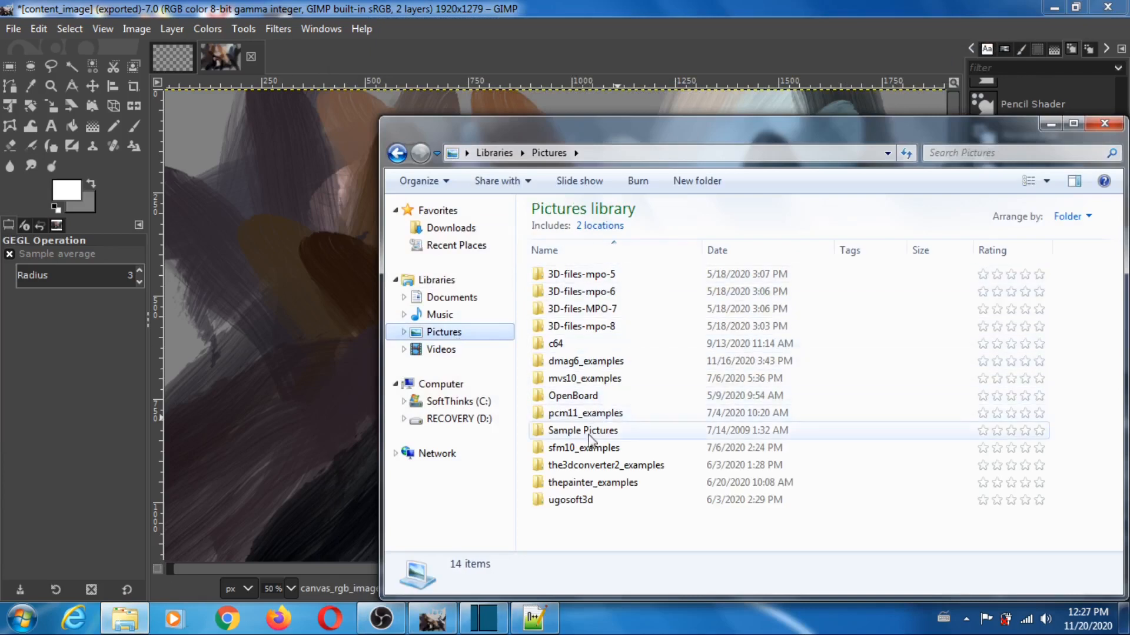
pyautogui.doubleClick(590, 483)
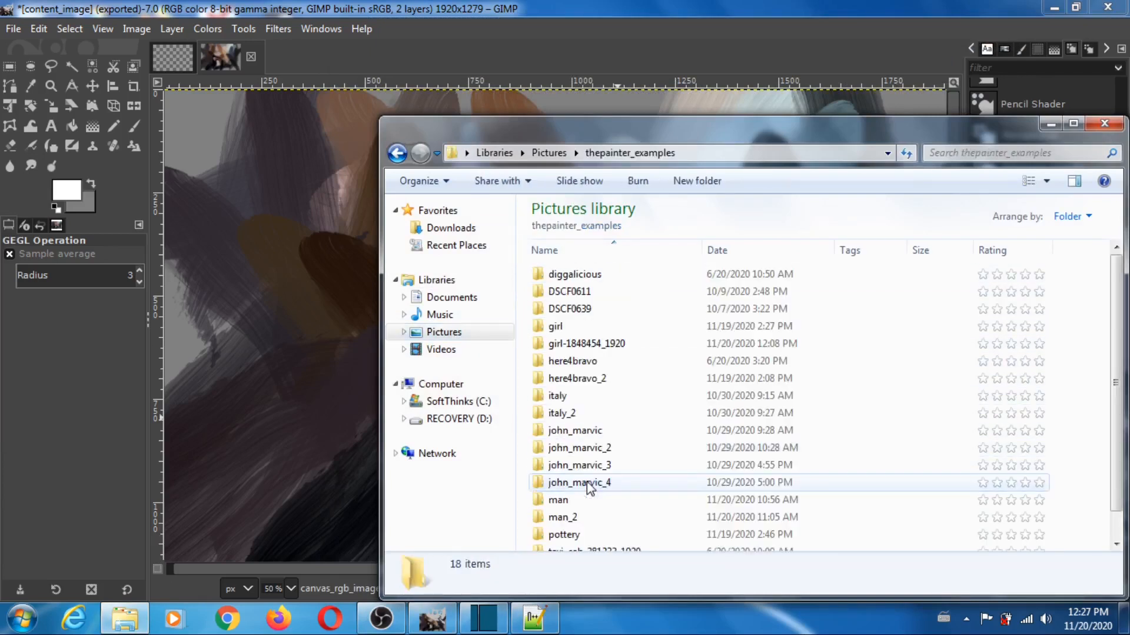
pyautogui.doubleClick(591, 346)
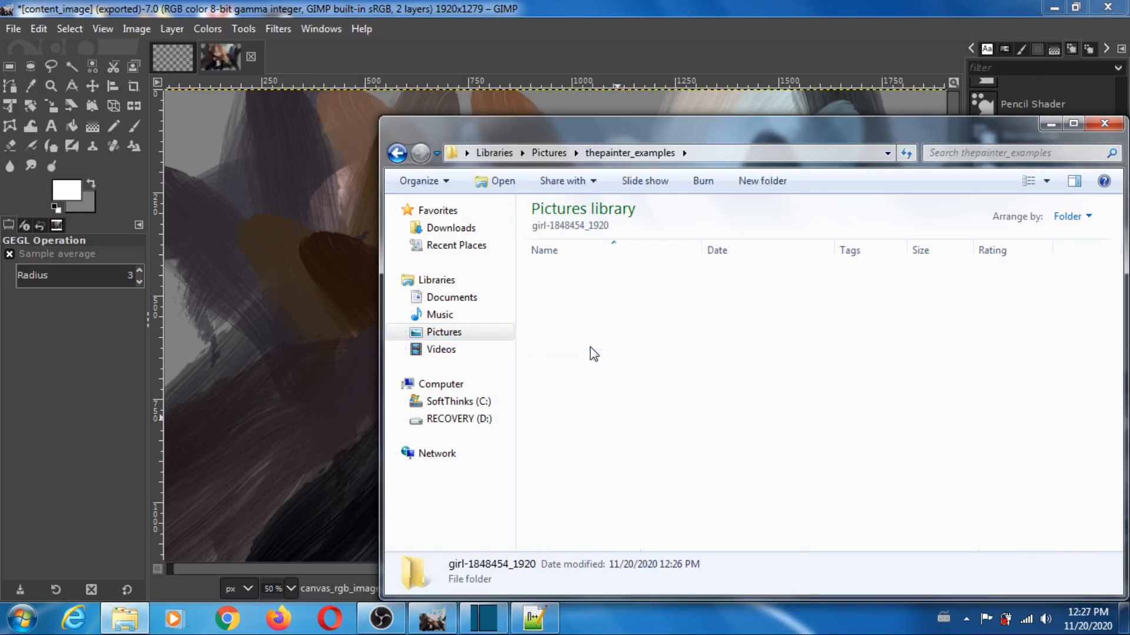
pyautogui.doubleClick(571, 344)
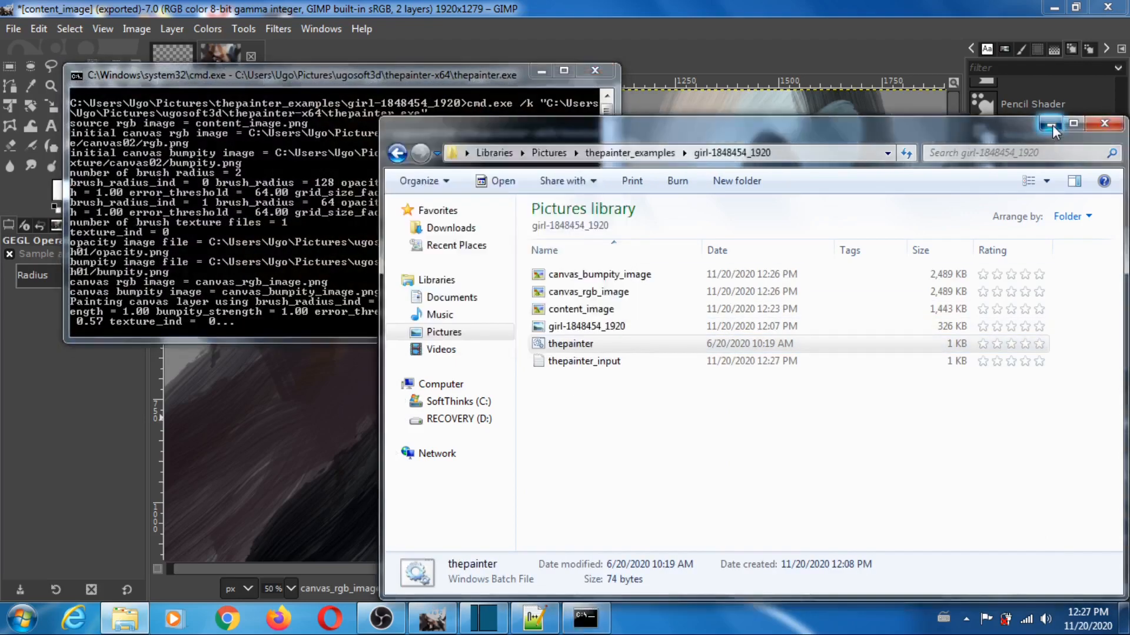
pyautogui.click(1051, 125)
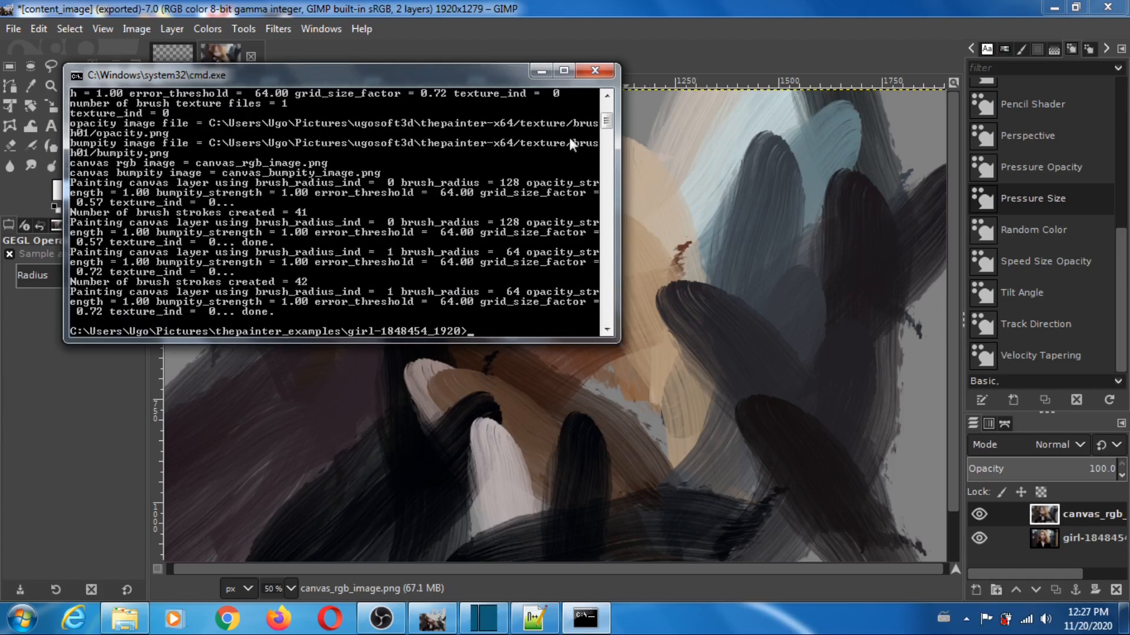
pyautogui.click(587, 75)
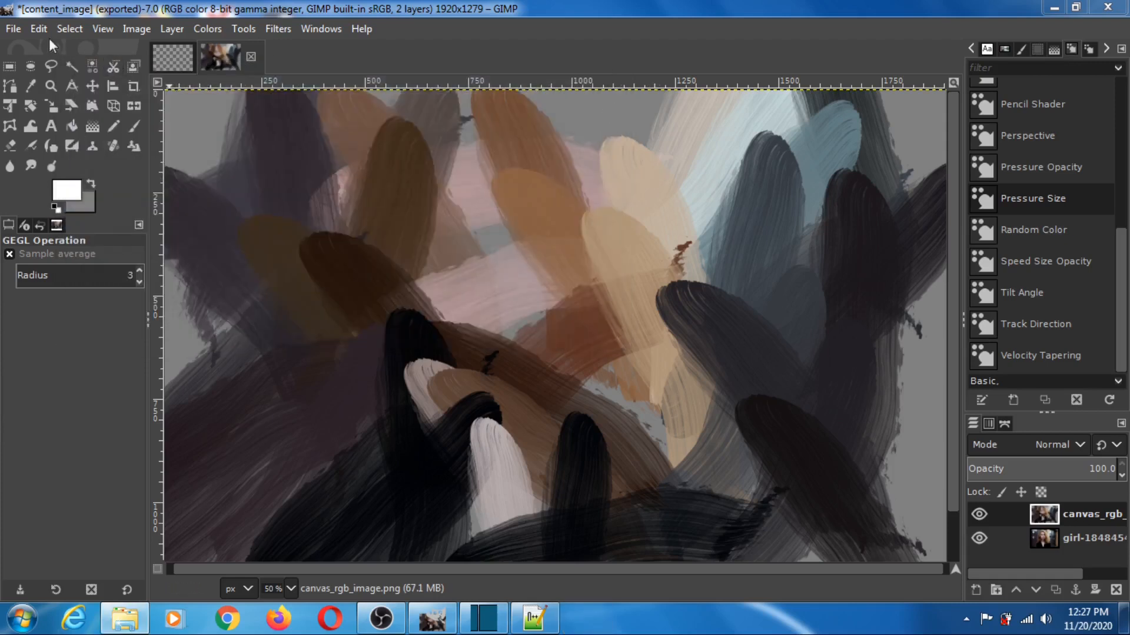
# Step: Open canvas_rgb_image.png as a new layer on top of the current image
pyautogui.click(12, 30)
pyautogui.click(59, 107)
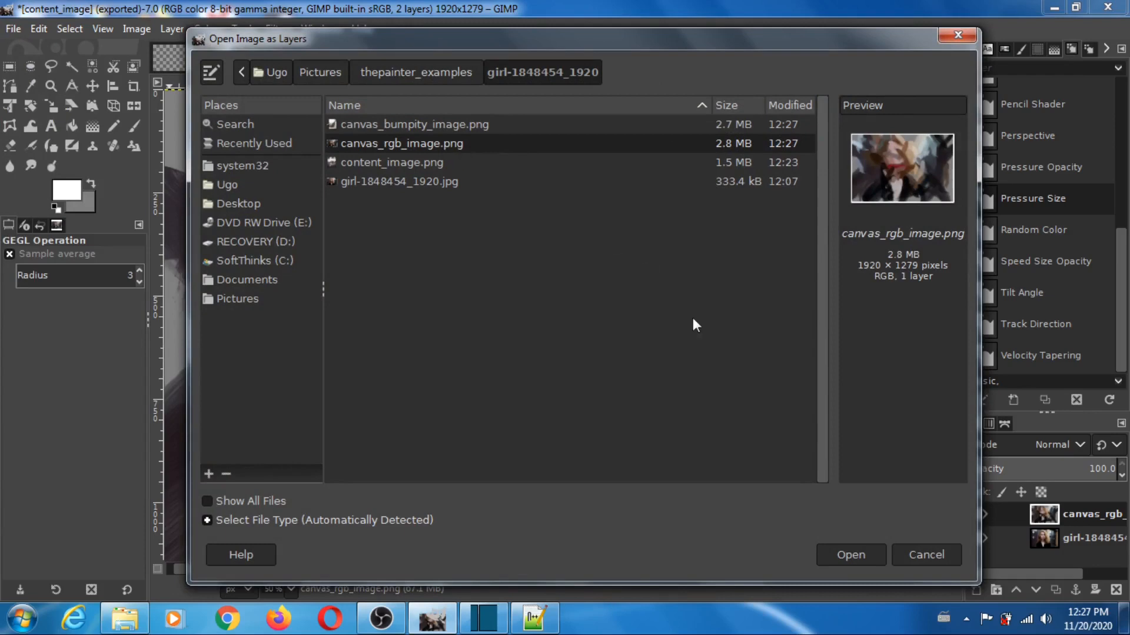
pyautogui.click(850, 555)
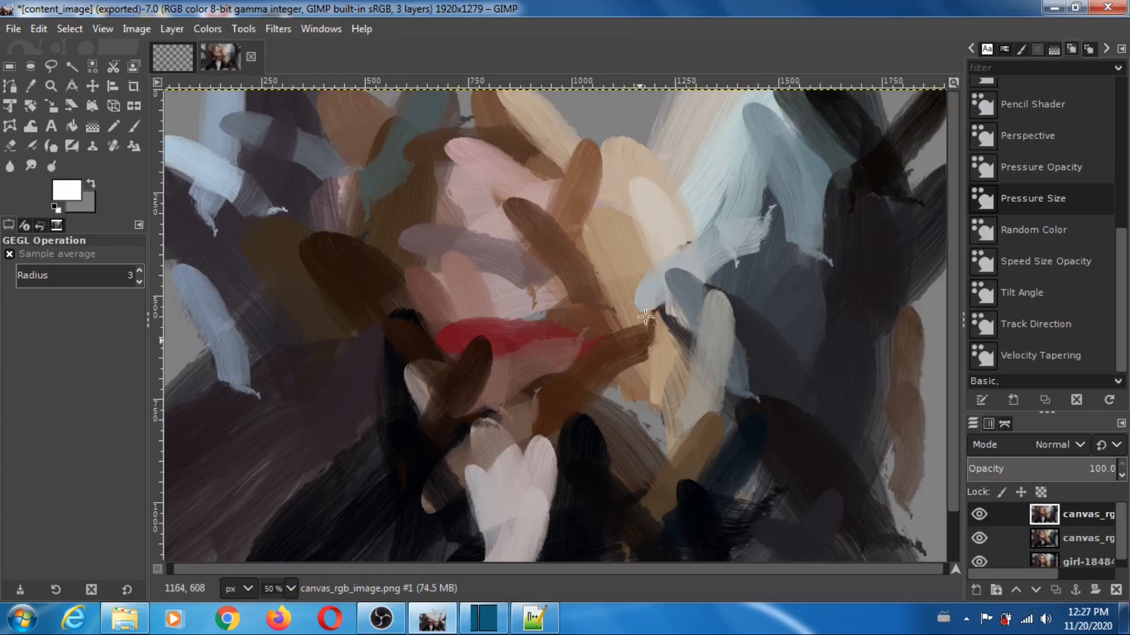
# Step: Switch to thepainter_input.txt in Notepad++ and set the number on line 4 to 3
pyautogui.click(537, 620)
pyautogui.click(401, 170)
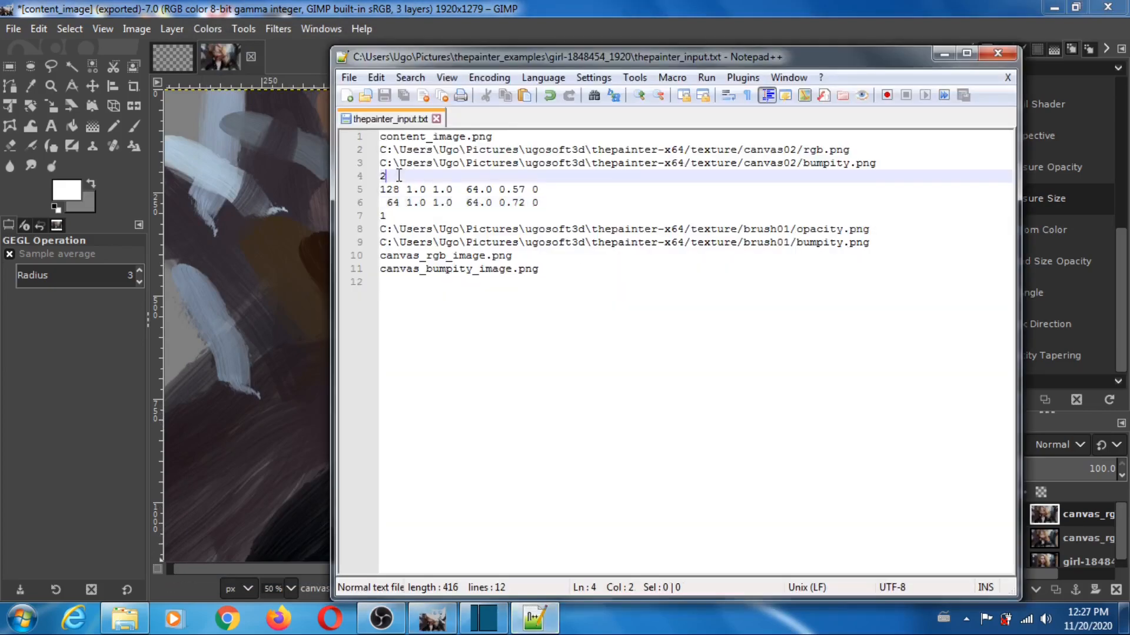
pyautogui.press('BackSpace')
pyautogui.write('3')
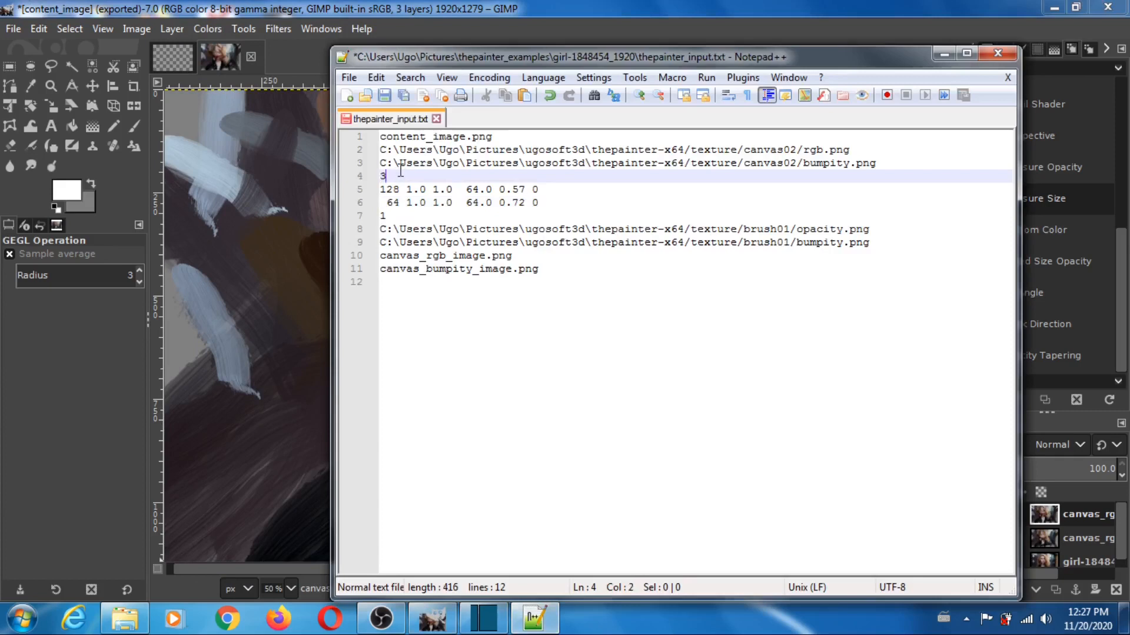
# Step: Duplicate the 64 parameter row from line 6 onto a new line 7
pyautogui.click(372, 202)
pyautogui.moveTo(383, 202); pyautogui.dragTo(558, 202)
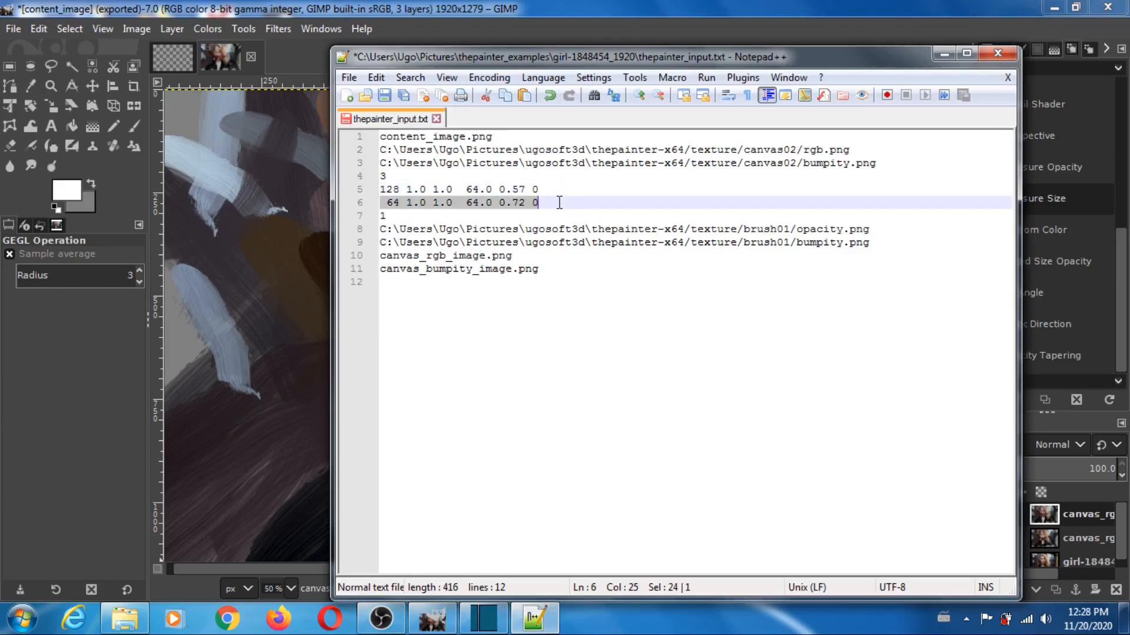
pyautogui.rightClick(533, 201)
pyautogui.click(561, 232)
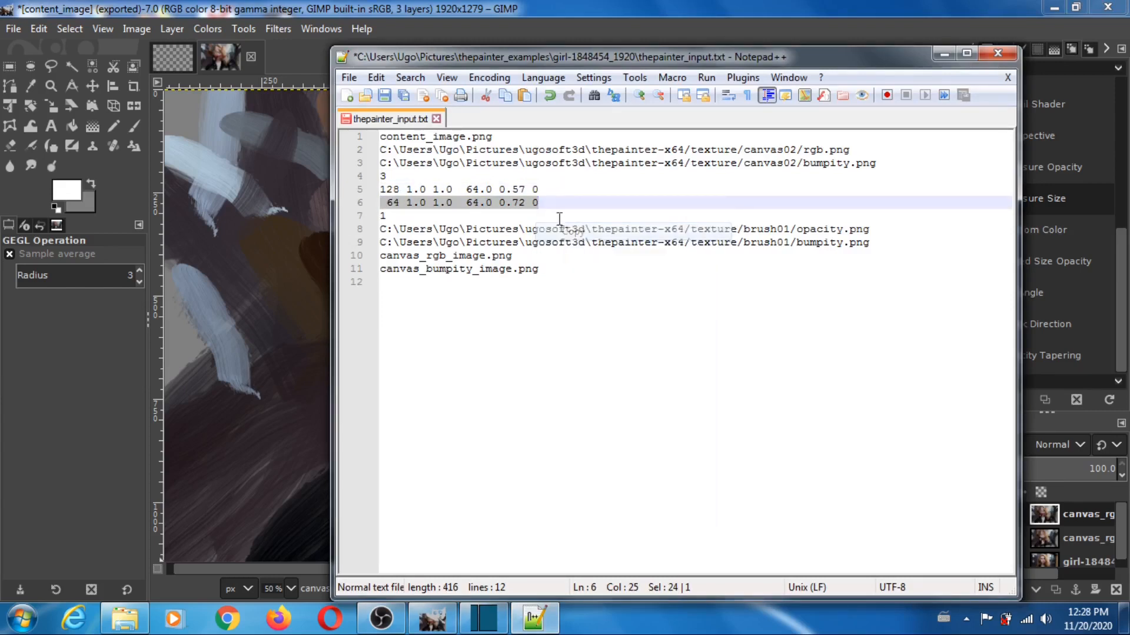
pyautogui.click(551, 202)
pyautogui.press('Return')
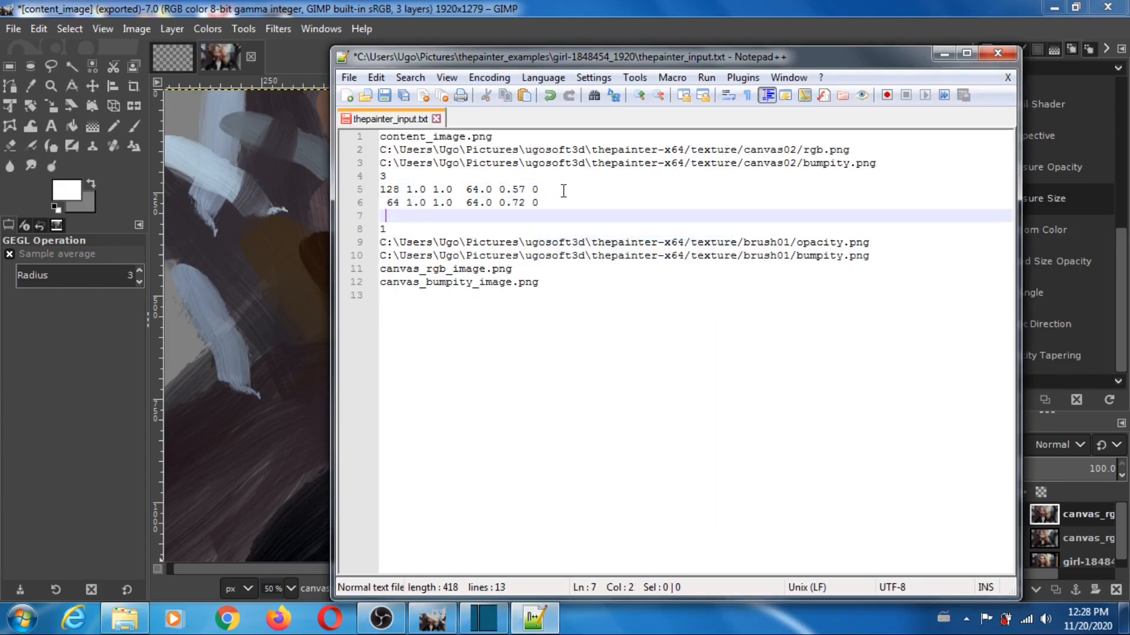
pyautogui.rightClick(527, 216)
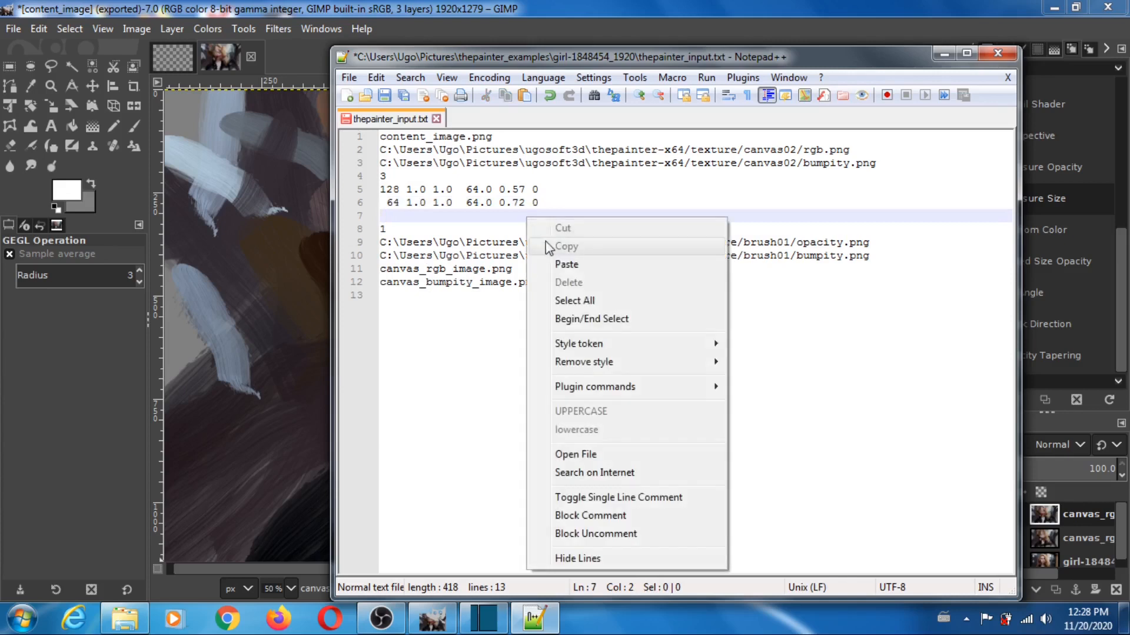
pyautogui.click(563, 272)
# Step: In the duplicated row on line 7, remove the extra leading space and set the first value to 32 and the fifth to 0.61
pyautogui.click(393, 216)
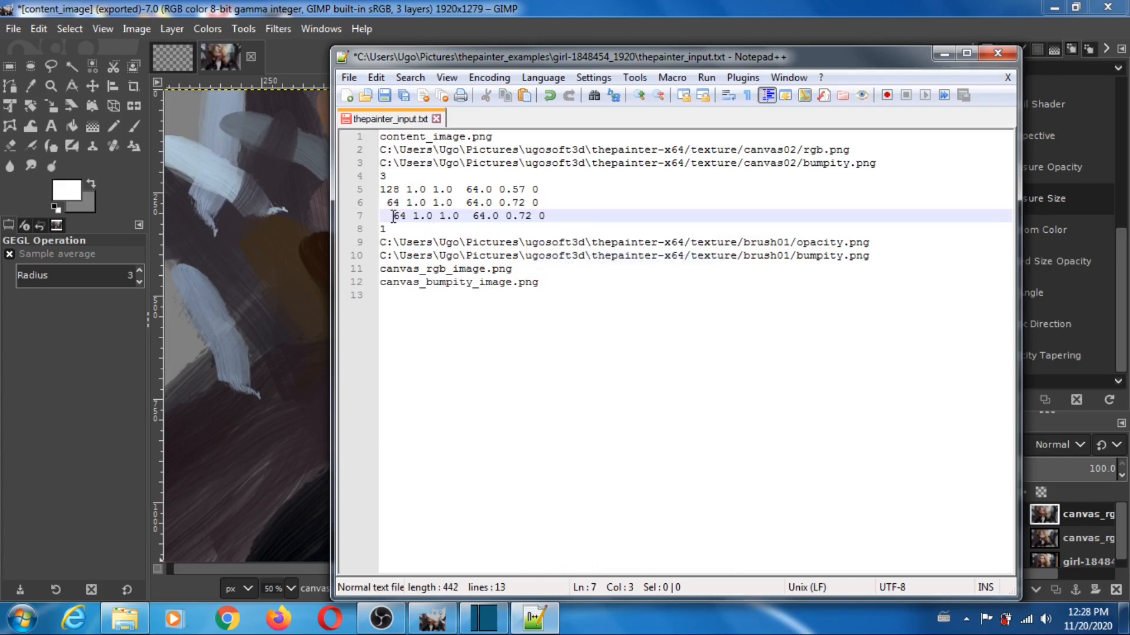
pyautogui.press('BackSpace')
pyautogui.doubleClick(393, 215)
pyautogui.press('BackSpace')
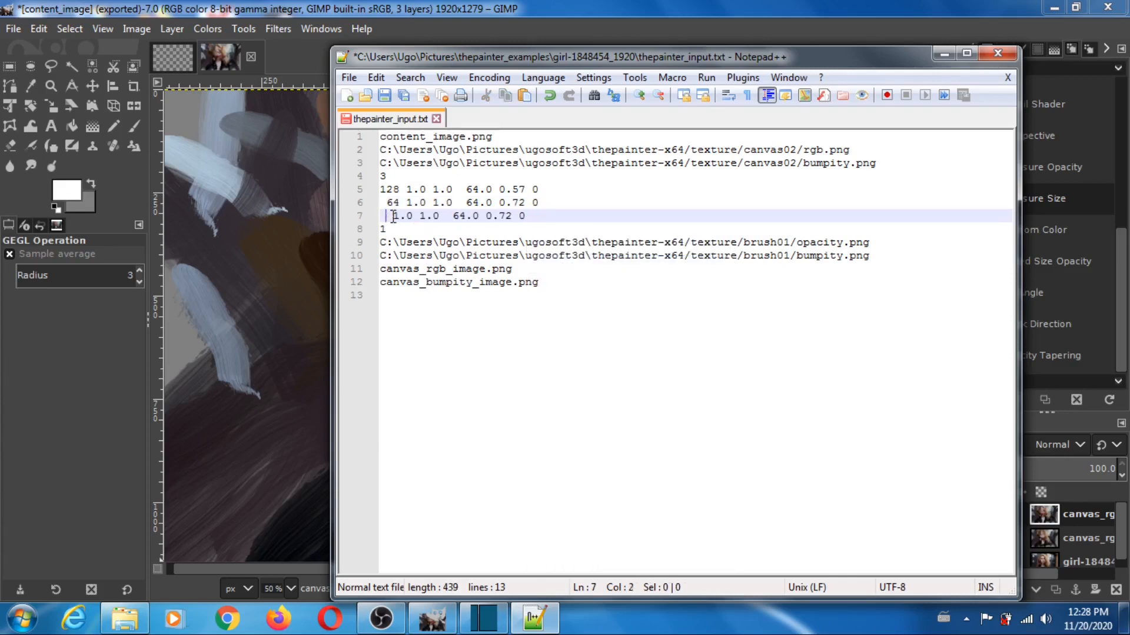
pyautogui.write('32')
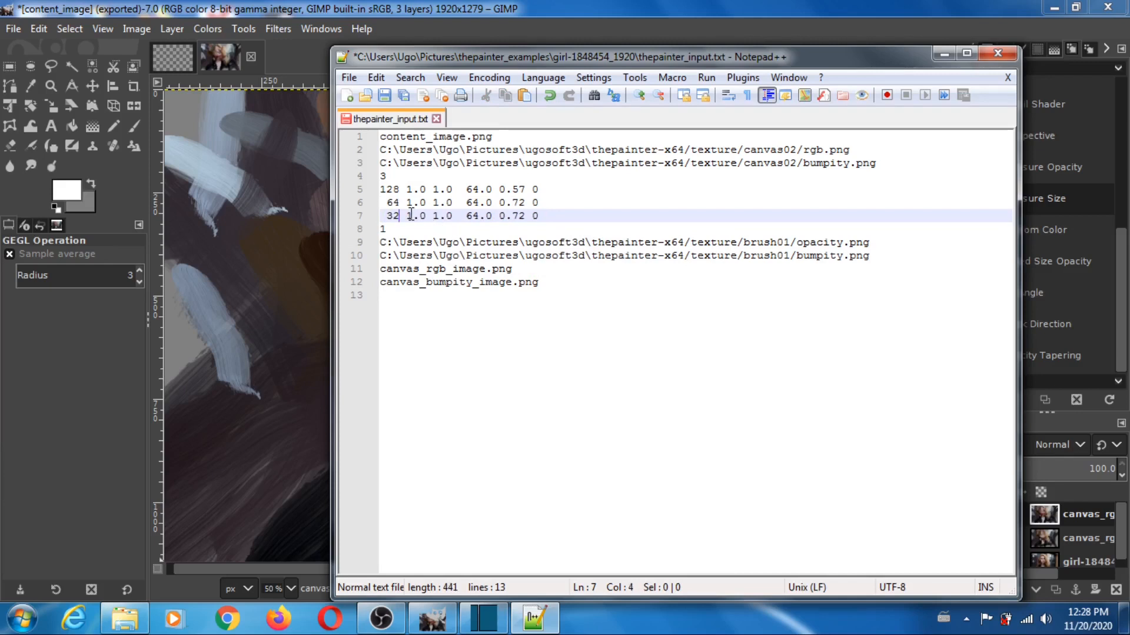
pyautogui.click(526, 216)
pyautogui.press('BackSpace')
pyautogui.press('BackSpace')
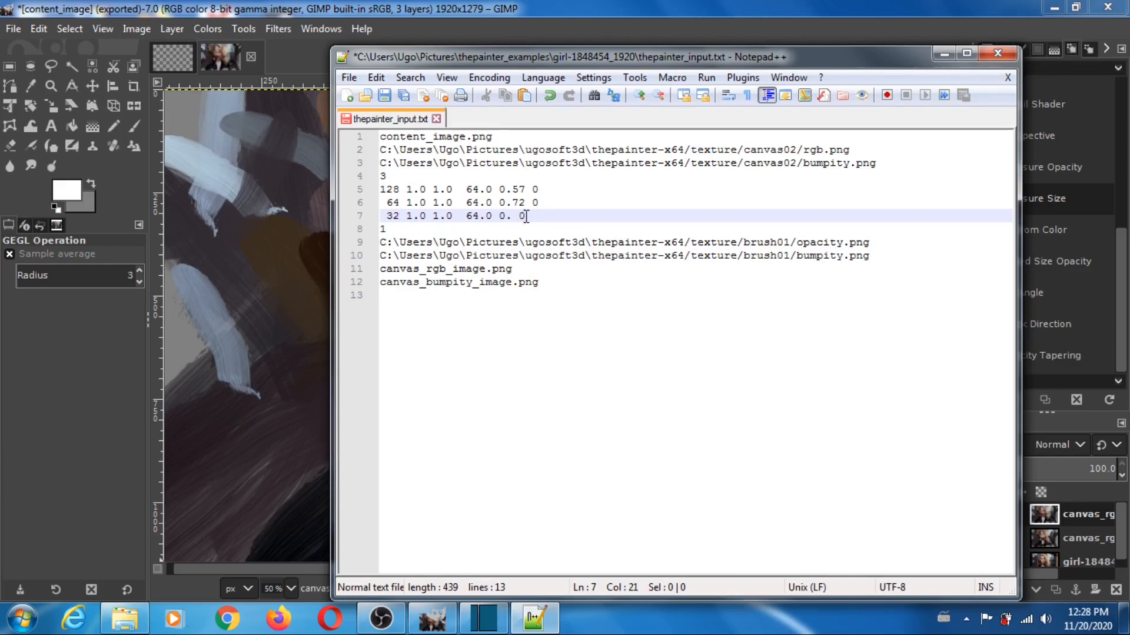
pyautogui.write('64')
pyautogui.press('BackSpace')
pyautogui.write('1')
# Step: Save thepainter_input.txt with the three parameter rows and minimize Notepad++
pyautogui.click(349, 80)
pyautogui.click(404, 139)
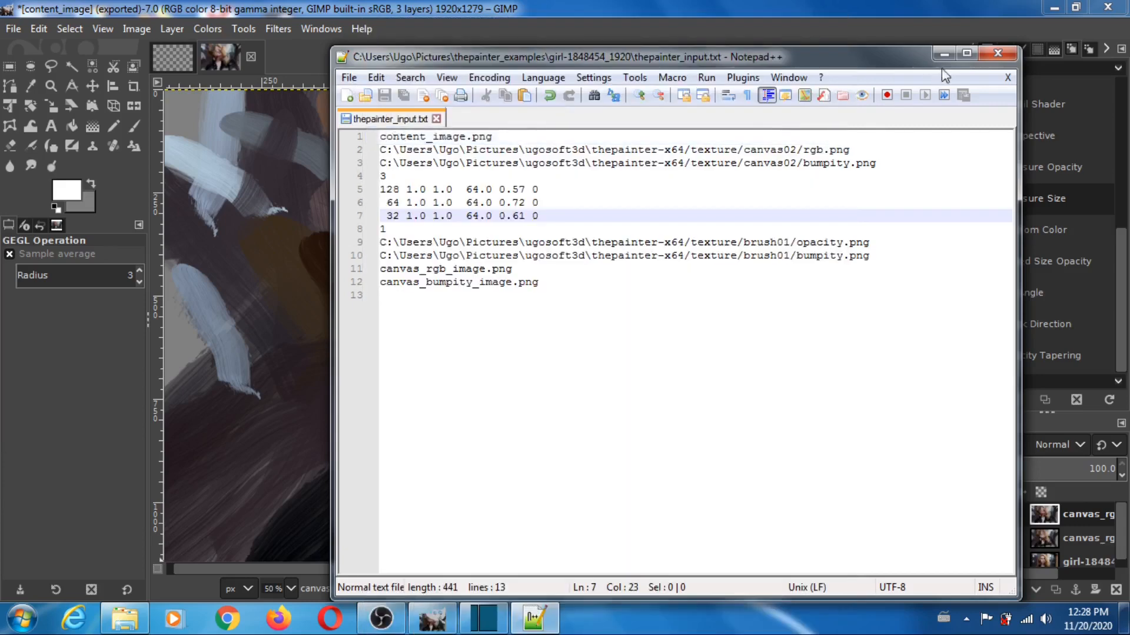
pyautogui.click(943, 56)
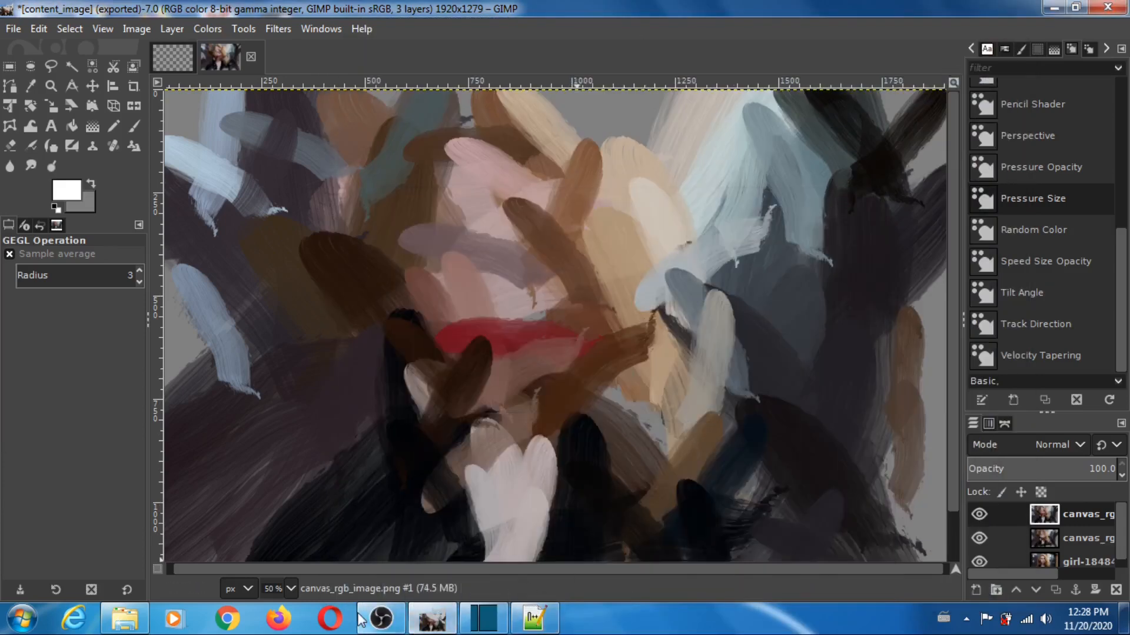
# Step: Rerun the thepainter batch file with the three brush sizes and close its console once painting finishes
pyautogui.click(125, 618)
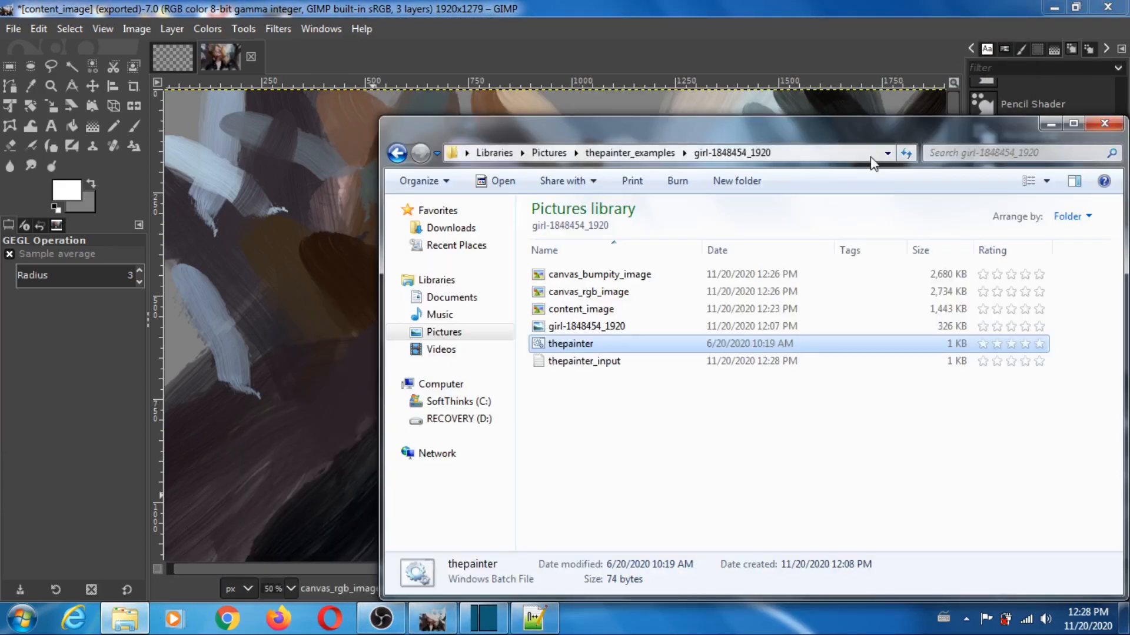
pyautogui.doubleClick(578, 343)
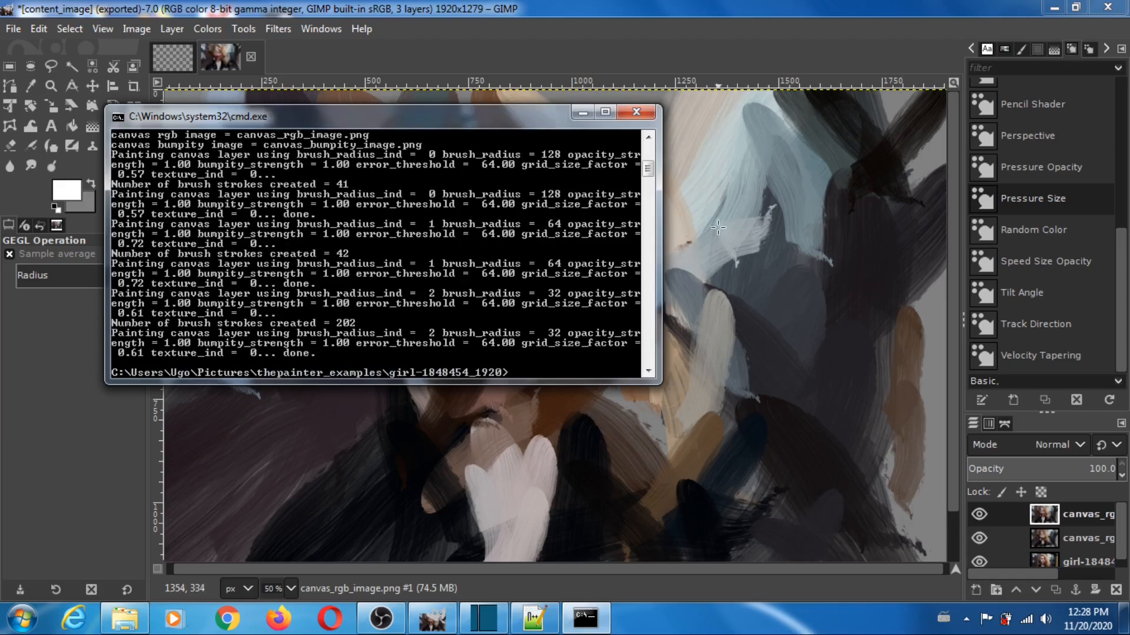
pyautogui.click(635, 115)
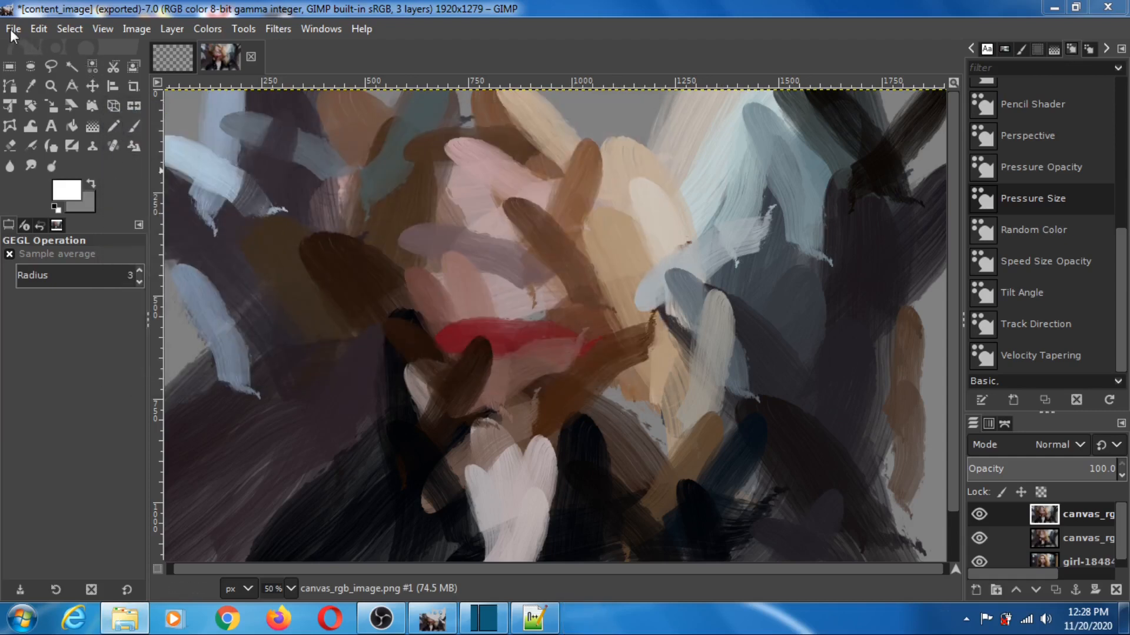
# Step: Add the newly rendered canvas_rgb_image.png as another layer in GIMP and inspect the painted portrait
pyautogui.click(12, 28)
pyautogui.click(77, 108)
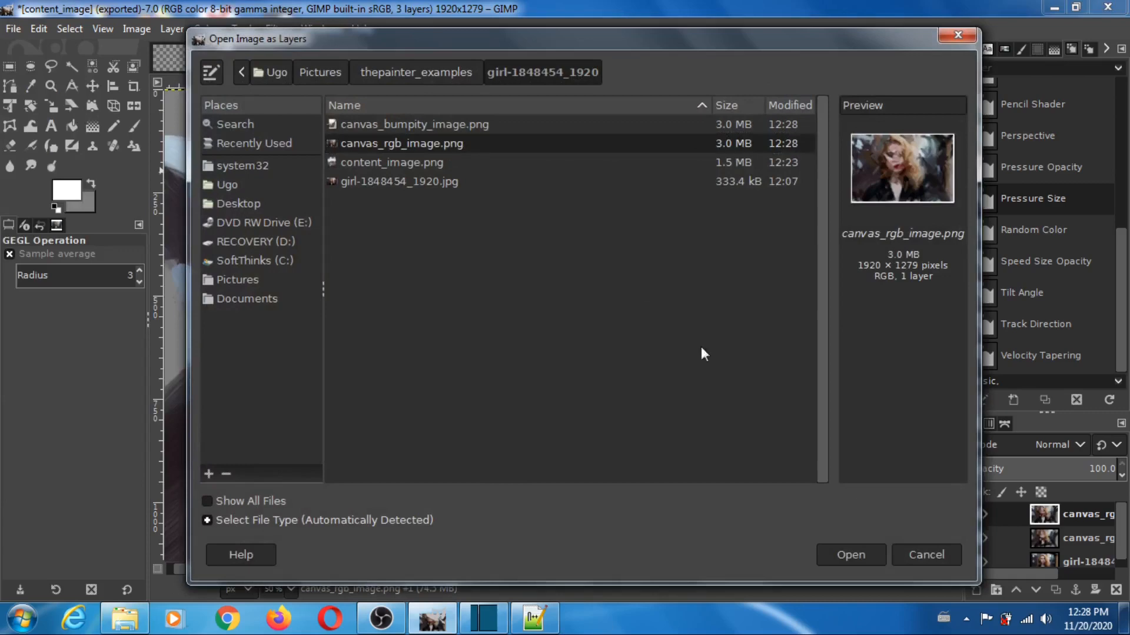
pyautogui.click(867, 553)
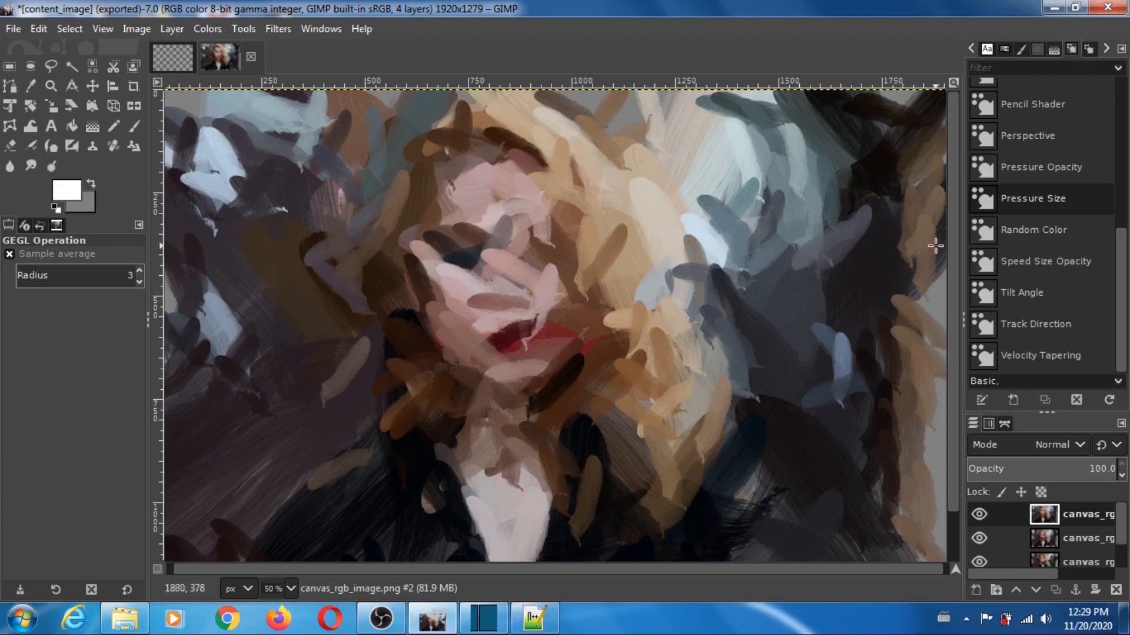
pyautogui.moveTo(951, 245); pyautogui.dragTo(959, 276)
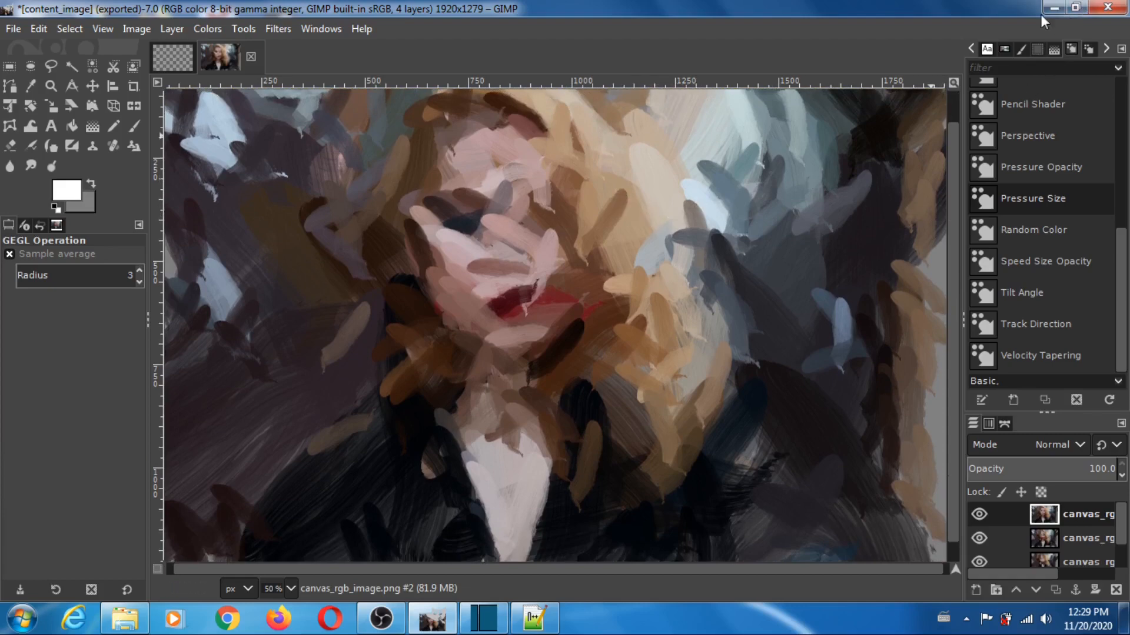
# Step: Return to thepainter_input.txt in Notepad++ and set the number on line 4 to 4
pyautogui.click(533, 618)
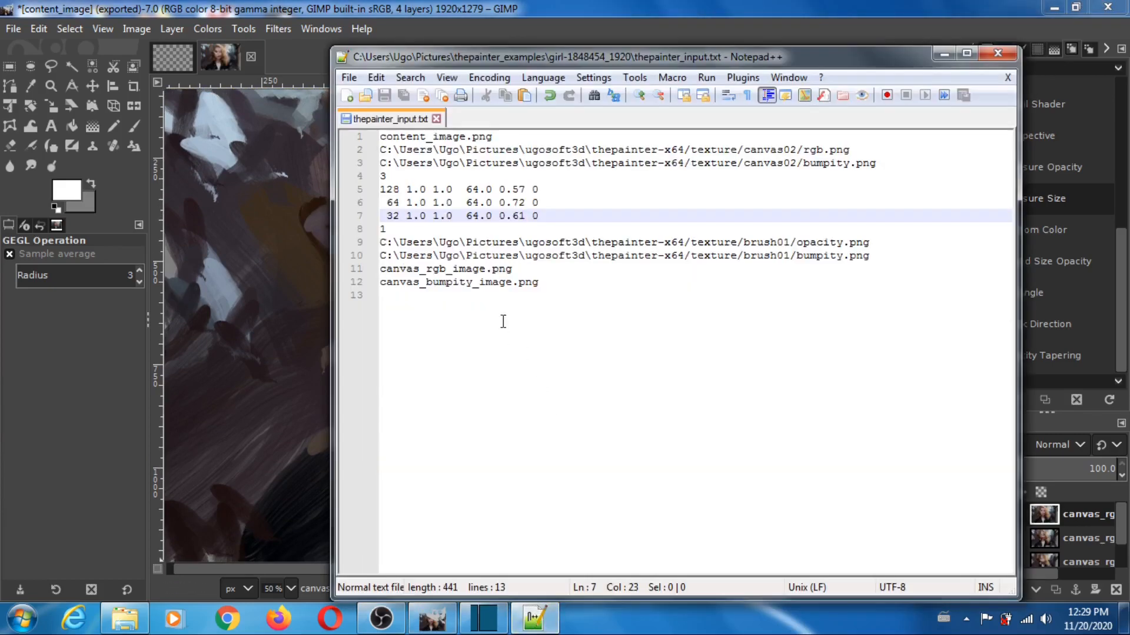
pyautogui.click(391, 178)
pyautogui.press('BackSpace')
pyautogui.write('4')
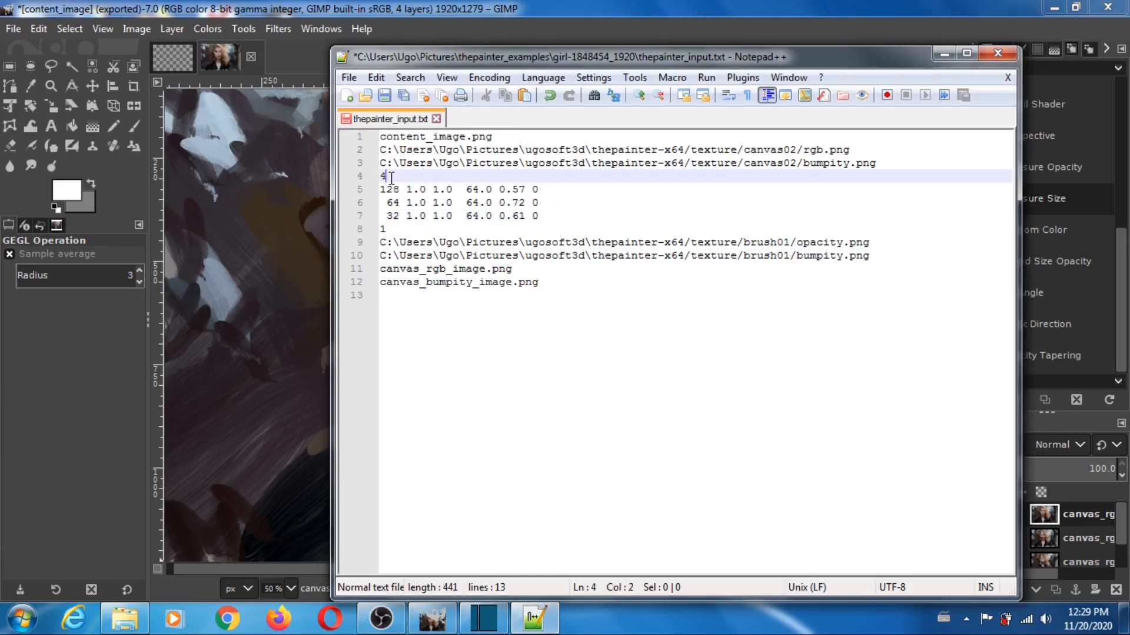
# Step: Duplicate the 32 parameter row from line 7 onto a new line 8
pyautogui.moveTo(381, 215); pyautogui.dragTo(552, 212)
pyautogui.rightClick(530, 217)
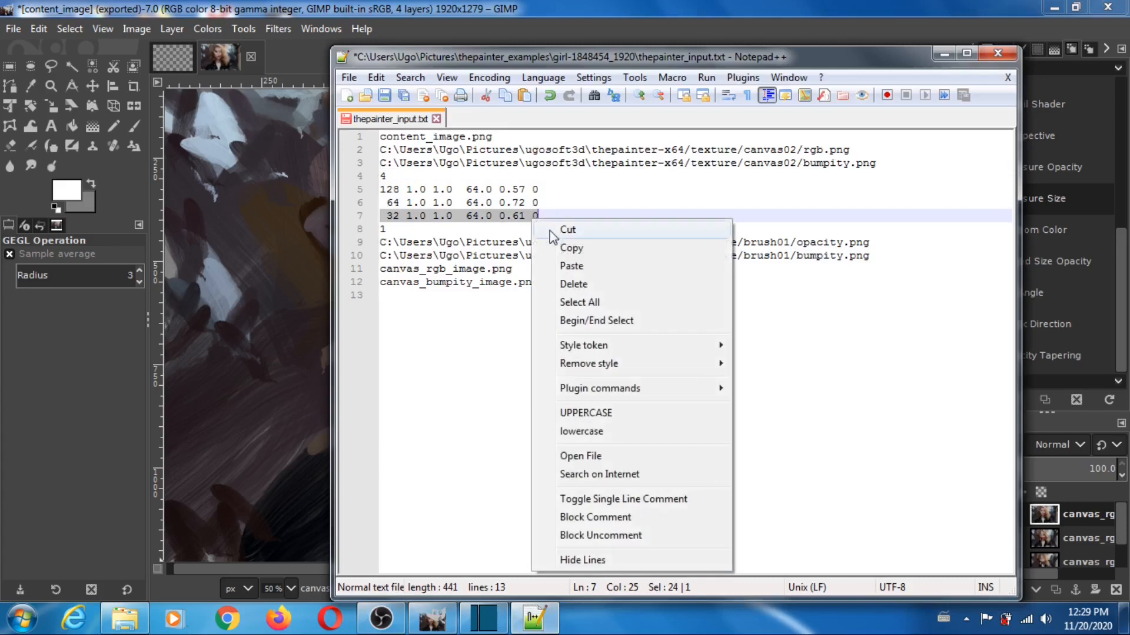
pyautogui.click(564, 246)
pyautogui.click(551, 216)
pyautogui.press('Return')
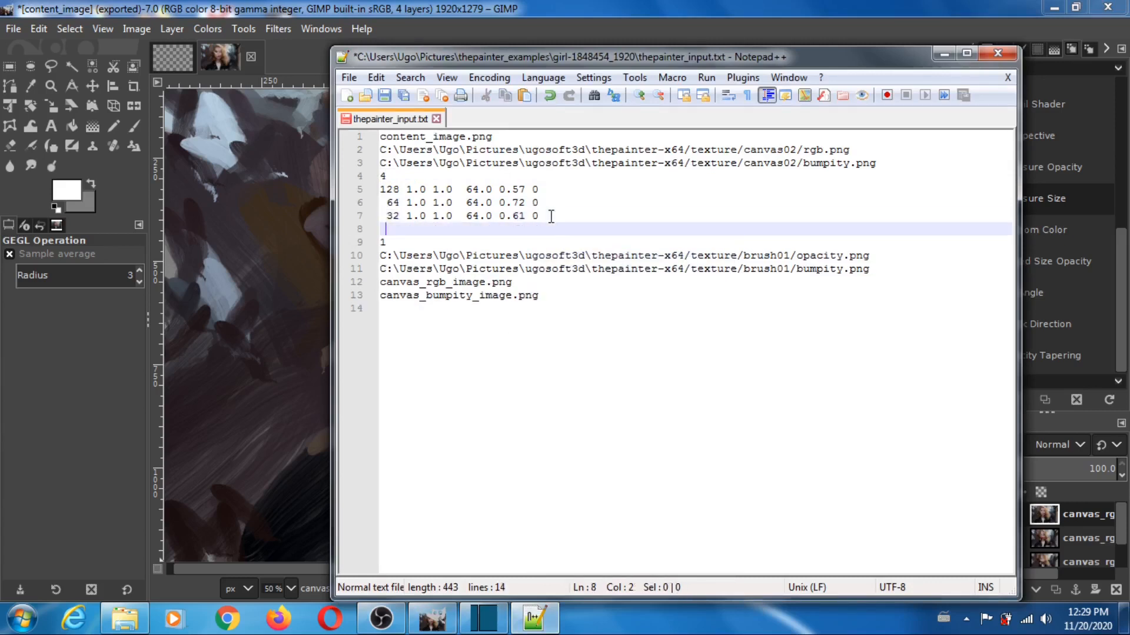
pyautogui.rightClick(470, 229)
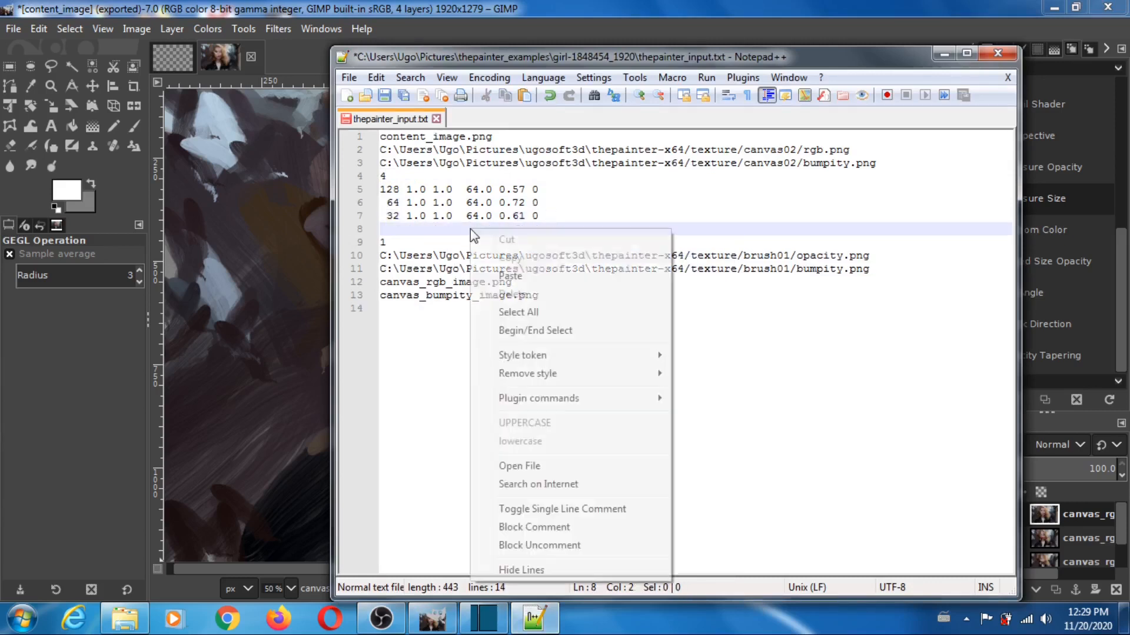
pyautogui.click(511, 275)
# Step: Remove the extra leading space from the duplicated row on line 8 and set its first value to 16
pyautogui.click(394, 229)
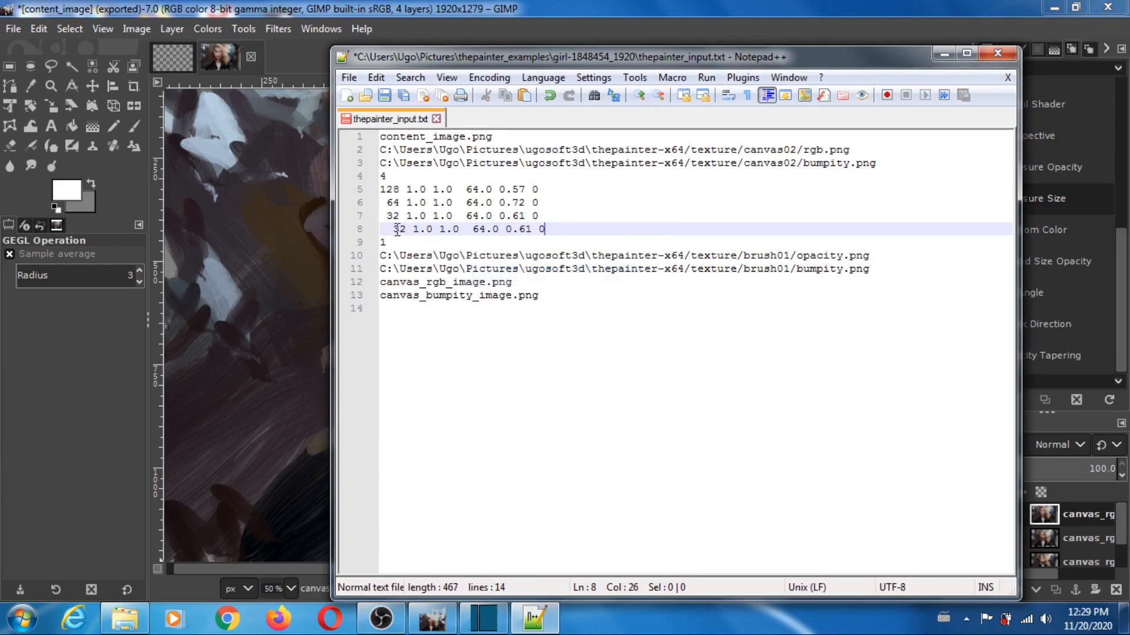
pyautogui.press('BackSpace')
pyautogui.click(397, 229)
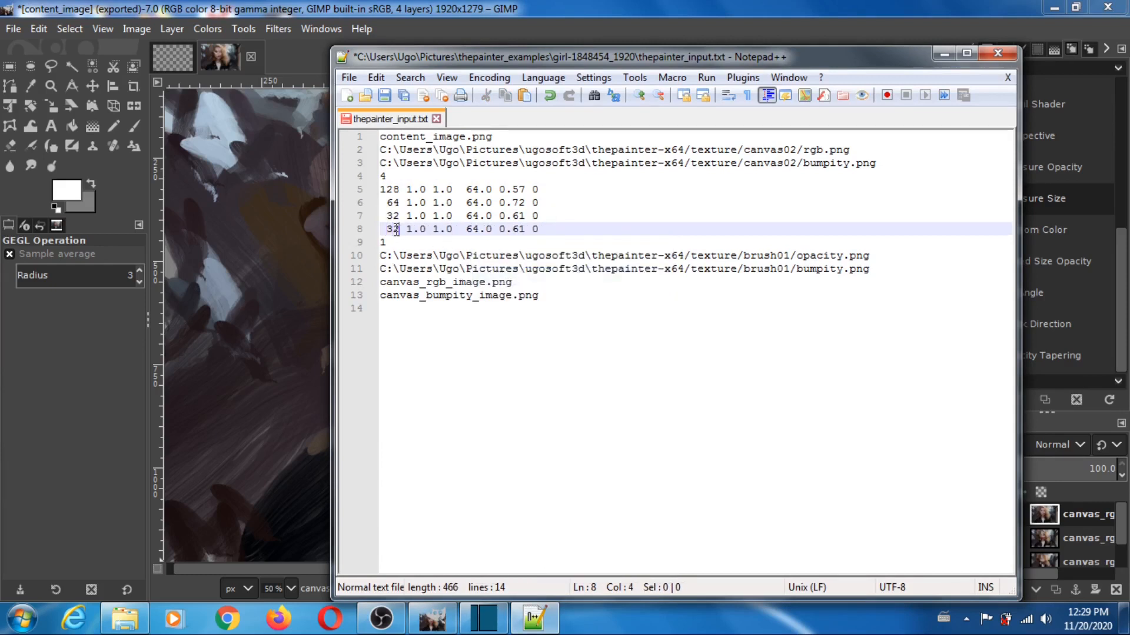
pyautogui.press('BackSpace')
pyautogui.press('BackSpace')
pyautogui.write('16')
# Step: Set the fifth value of the 16 parameter row on line 8 to 0.77
pyautogui.press('Right')
pyautogui.press('Right')
pyautogui.press('Right')
pyautogui.press('Right')
pyautogui.press('Right')
pyautogui.press('Right')
pyautogui.press('Right')
pyautogui.press('Right')
pyautogui.press('Right')
pyautogui.press('Right')
pyautogui.press('Right')
pyautogui.press('Right')
pyautogui.press('Right')
pyautogui.press('Right')
pyautogui.press('Right')
pyautogui.press('Right')
pyautogui.press('Right')
pyautogui.press('Right')
pyautogui.press('BackSpace')
pyautogui.press('BackSpace')
pyautogui.write('59')
pyautogui.press('BackSpace')
pyautogui.press('BackSpace')
pyautogui.write('77')
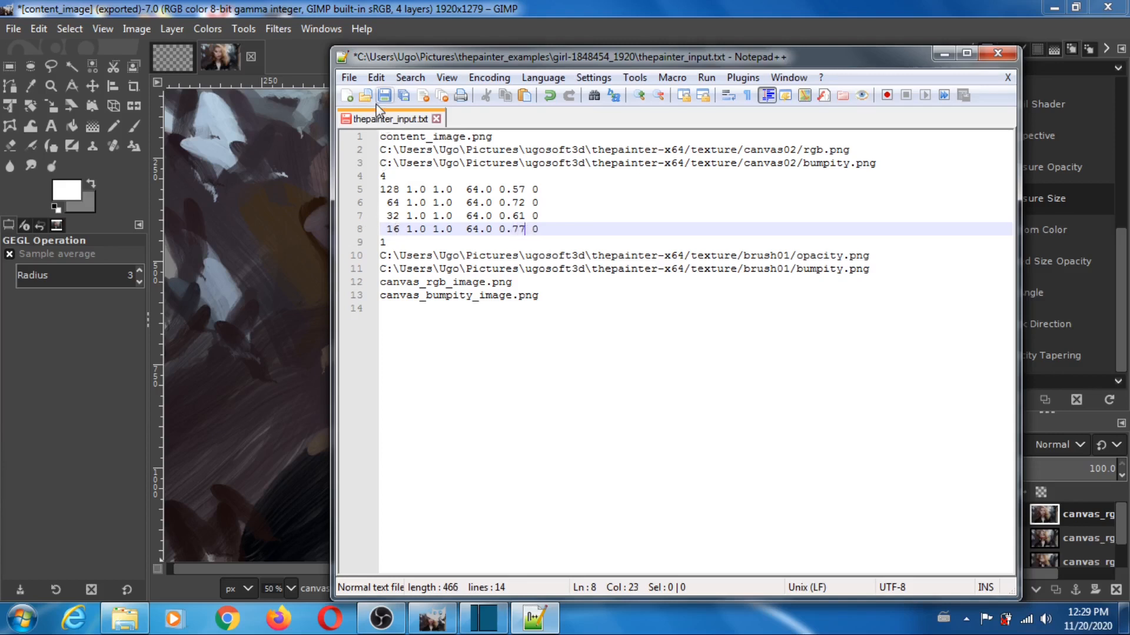
# Step: Save the edited thepainter_input.txt and minimize Notepad++
pyautogui.click(349, 78)
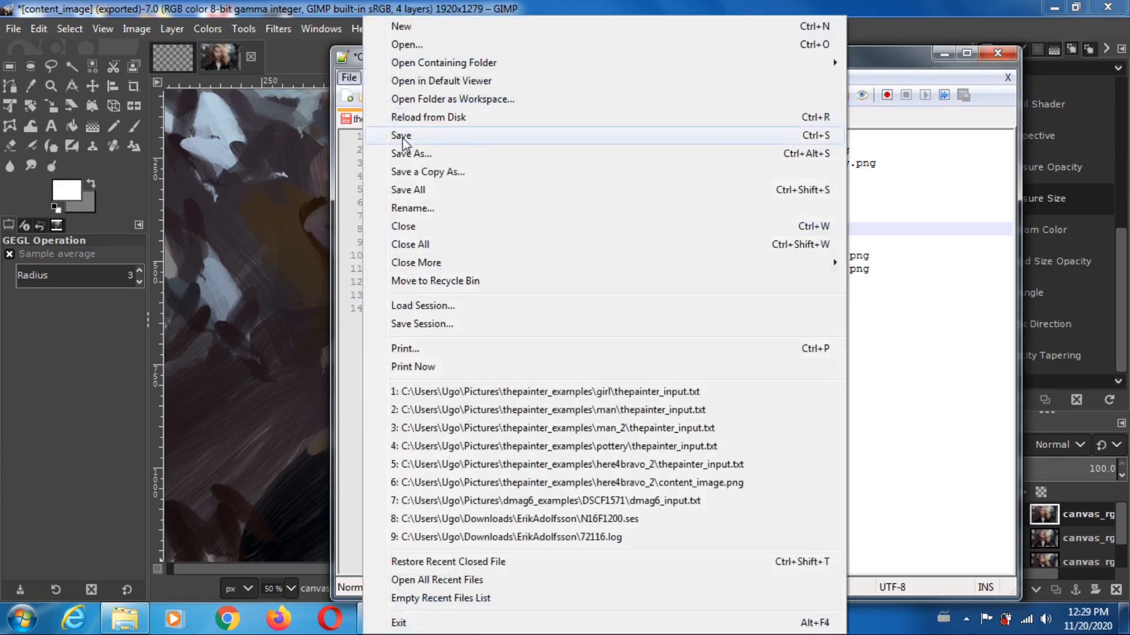
pyautogui.click(412, 136)
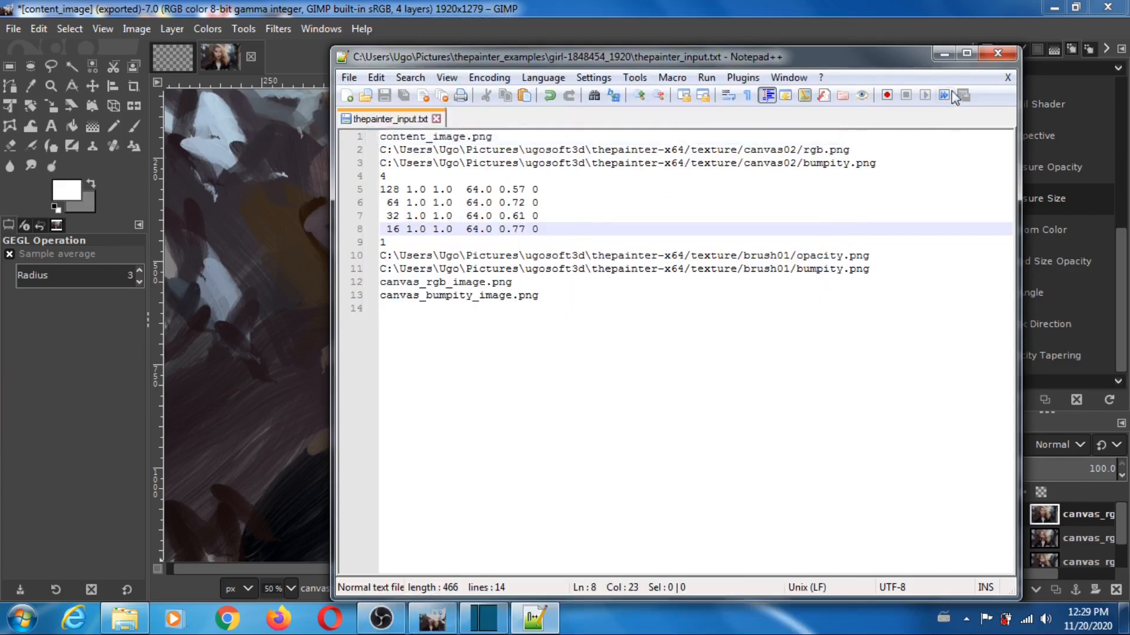
pyautogui.click(943, 52)
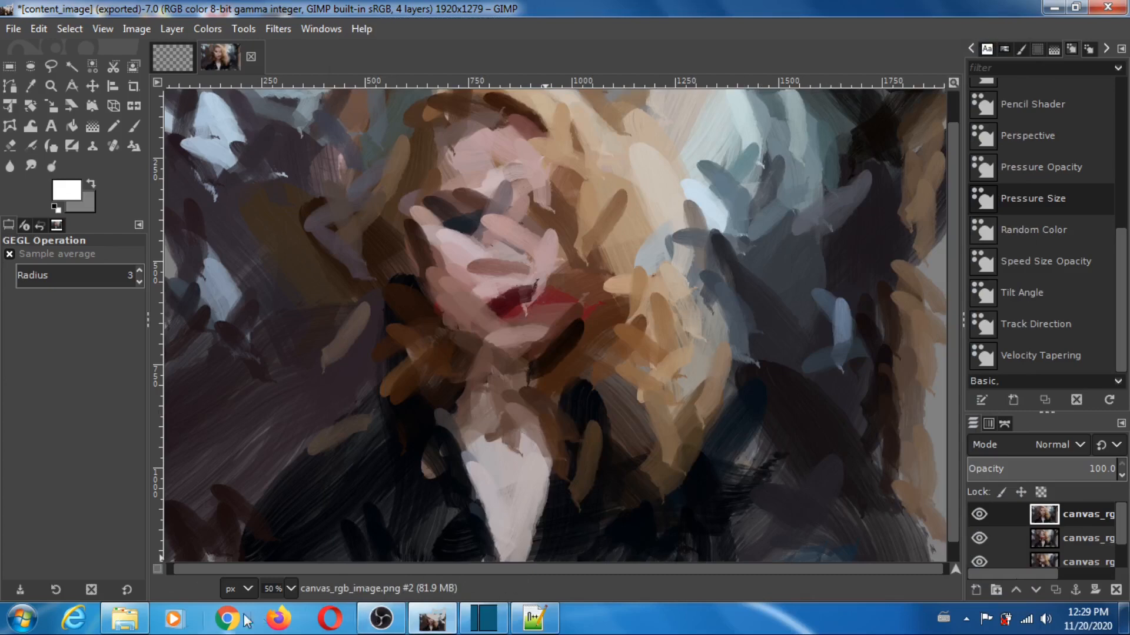
# Step: Run the thepainter batch file from the girl-1848454_1920 folder and close its console once painting is done
pyautogui.click(124, 618)
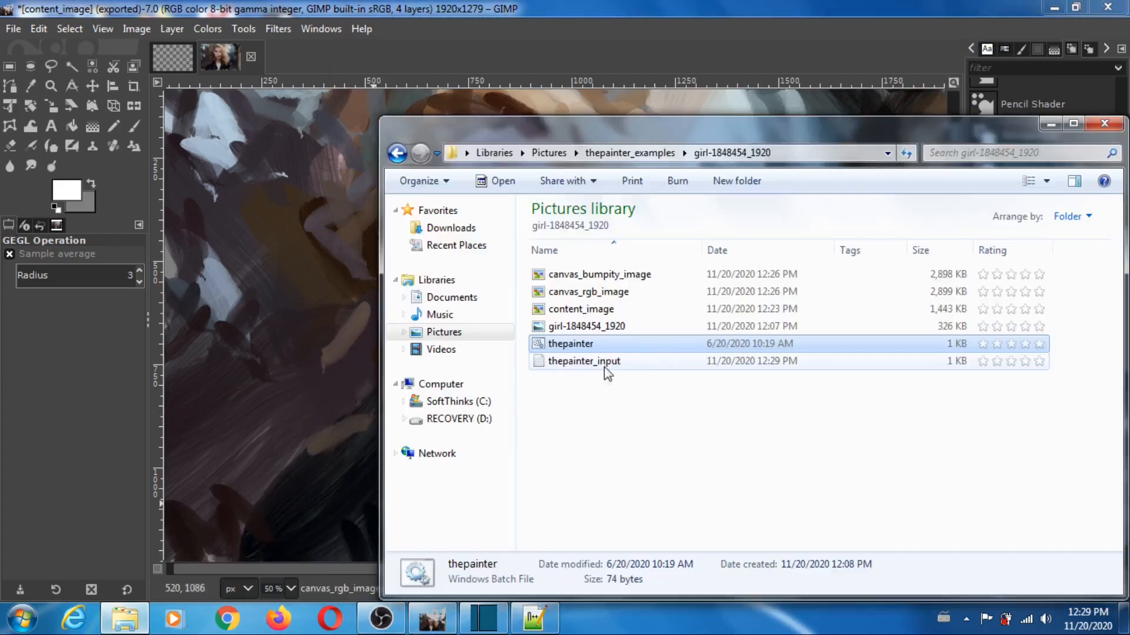
pyautogui.doubleClick(574, 342)
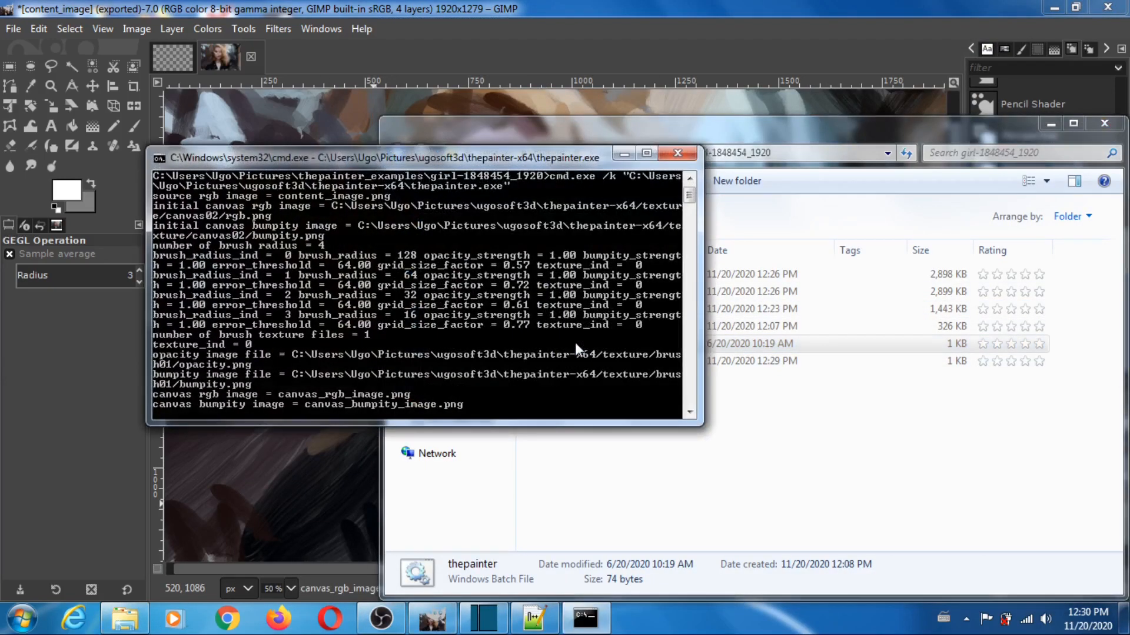
pyautogui.click(948, 123)
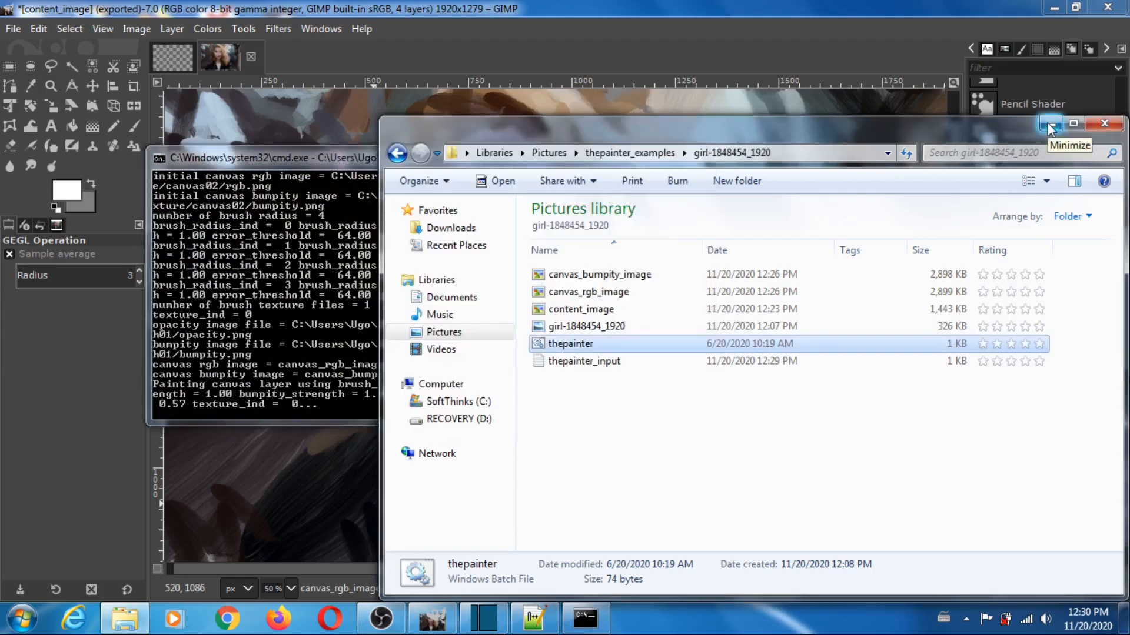
pyautogui.click(1047, 124)
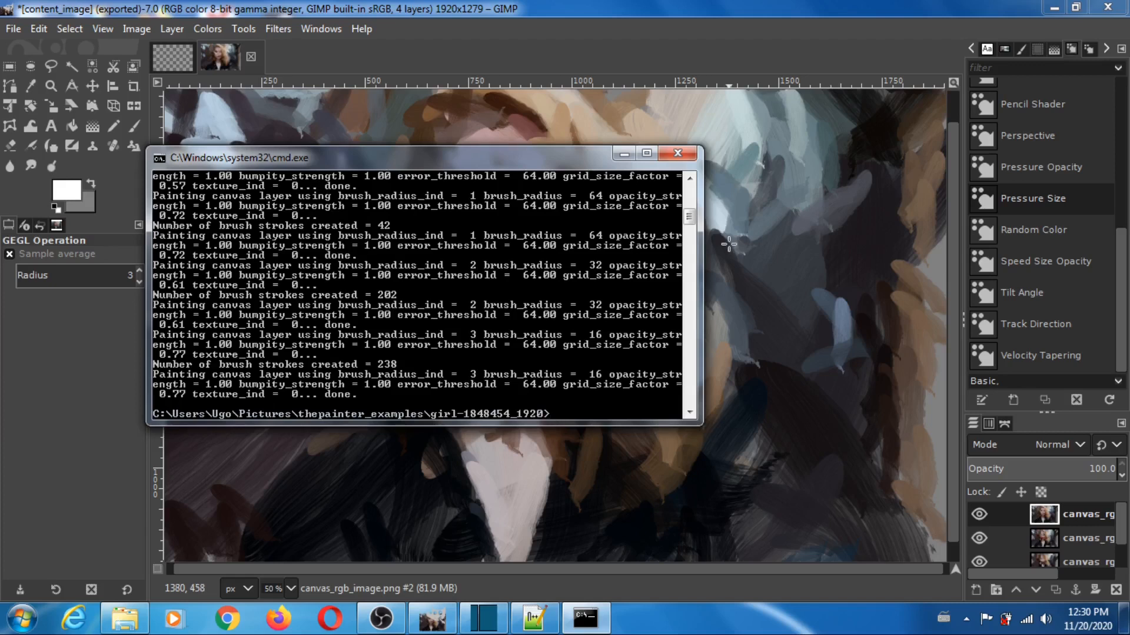
pyautogui.click(676, 153)
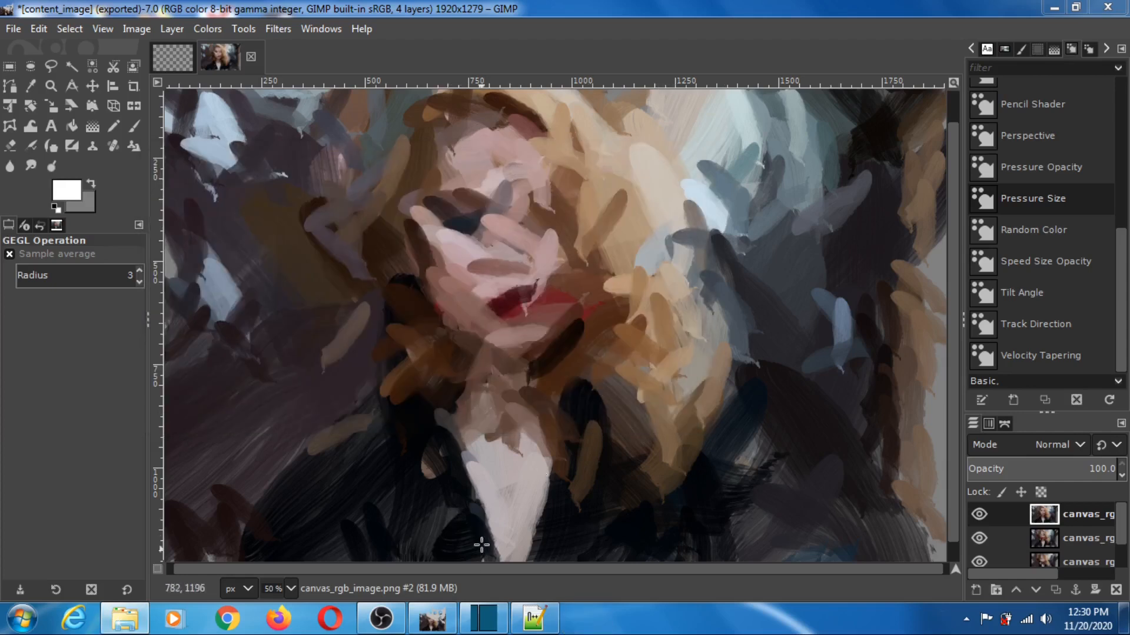
# Step: Load the newly rendered canvas_rgb_image.png into the GIMP image as a new layer
pyautogui.click(13, 30)
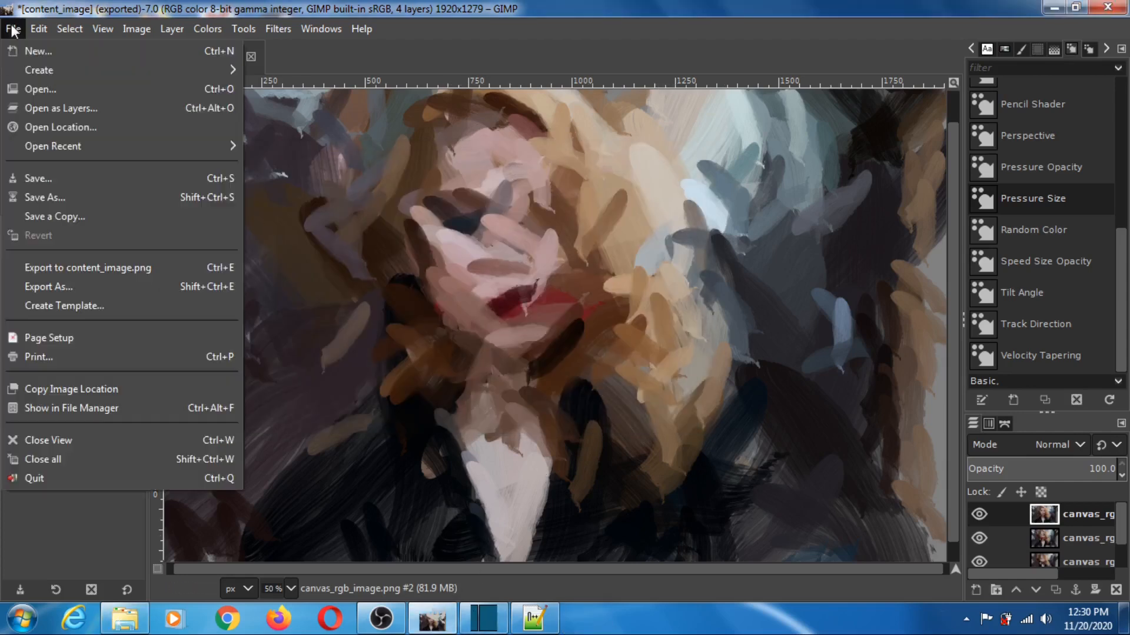
pyautogui.click(59, 107)
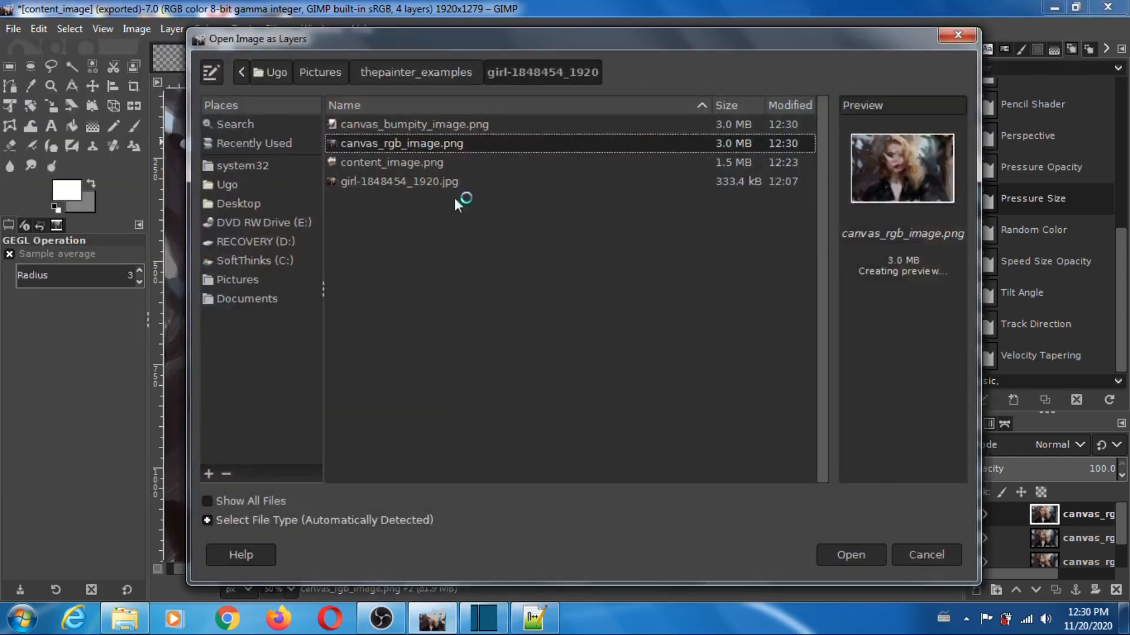
pyautogui.click(842, 555)
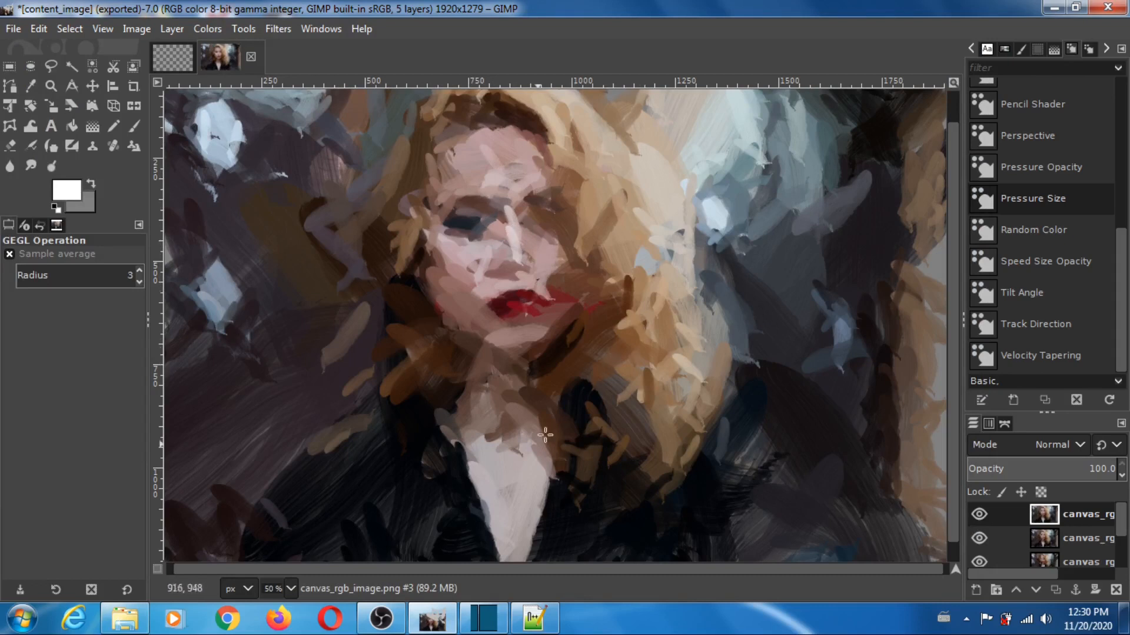
# Step: In Notepad++, set the second value of the 16 parameter row on line 8 to 0.3 and save thepainter_input.txt
pyautogui.moveTo(536, 621)
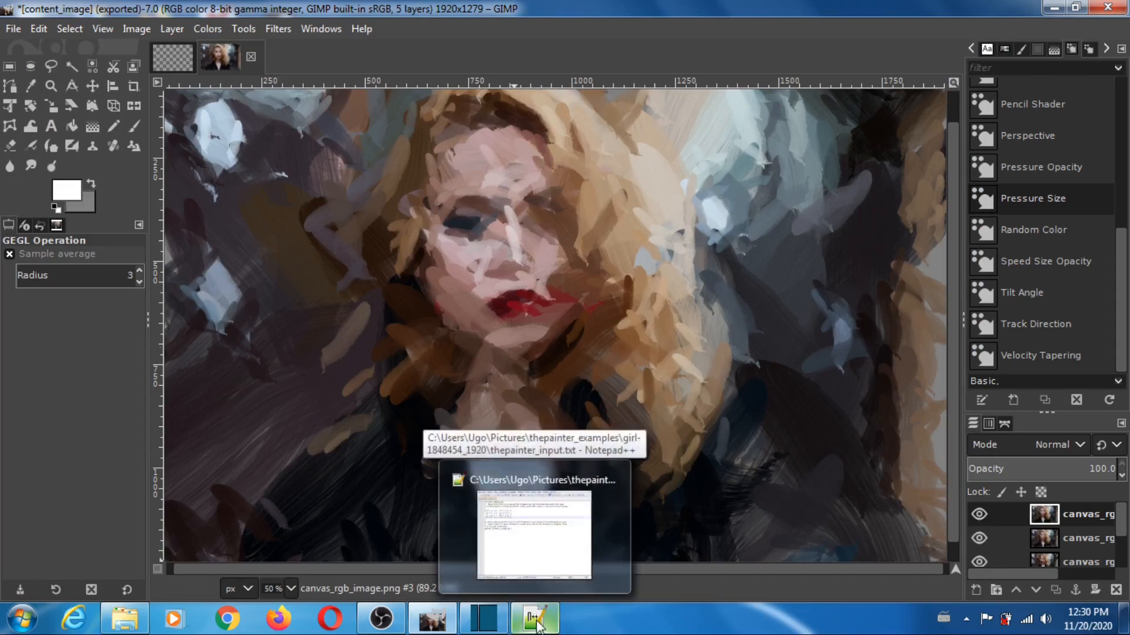
pyautogui.click(536, 622)
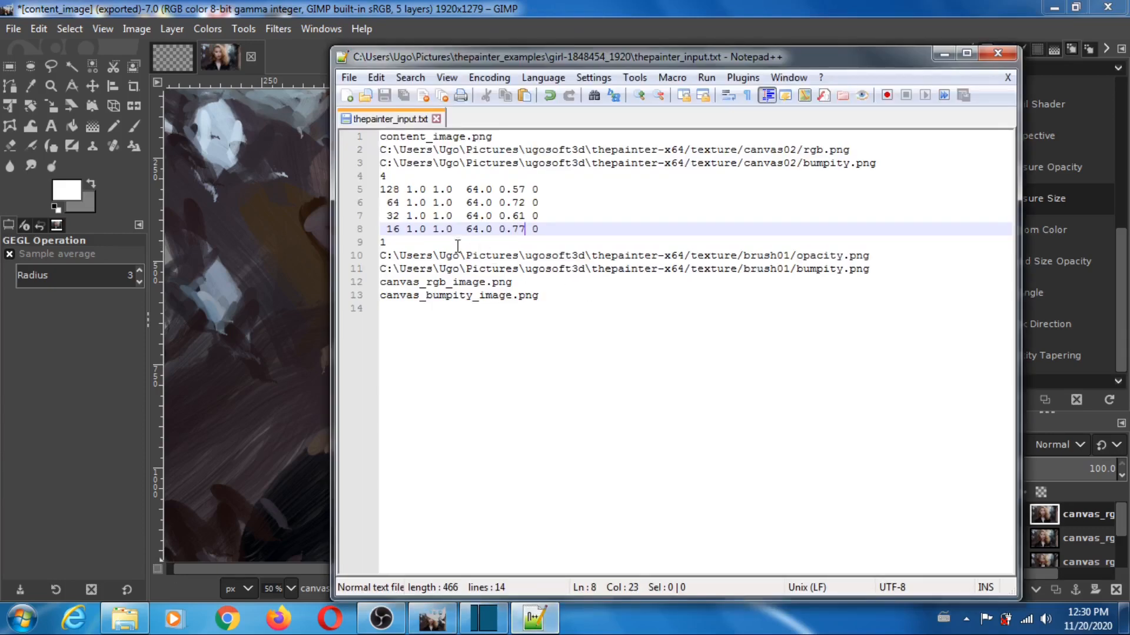
pyautogui.click(426, 229)
pyautogui.press('BackSpace')
pyautogui.press('BackSpace')
pyautogui.press('BackSpace')
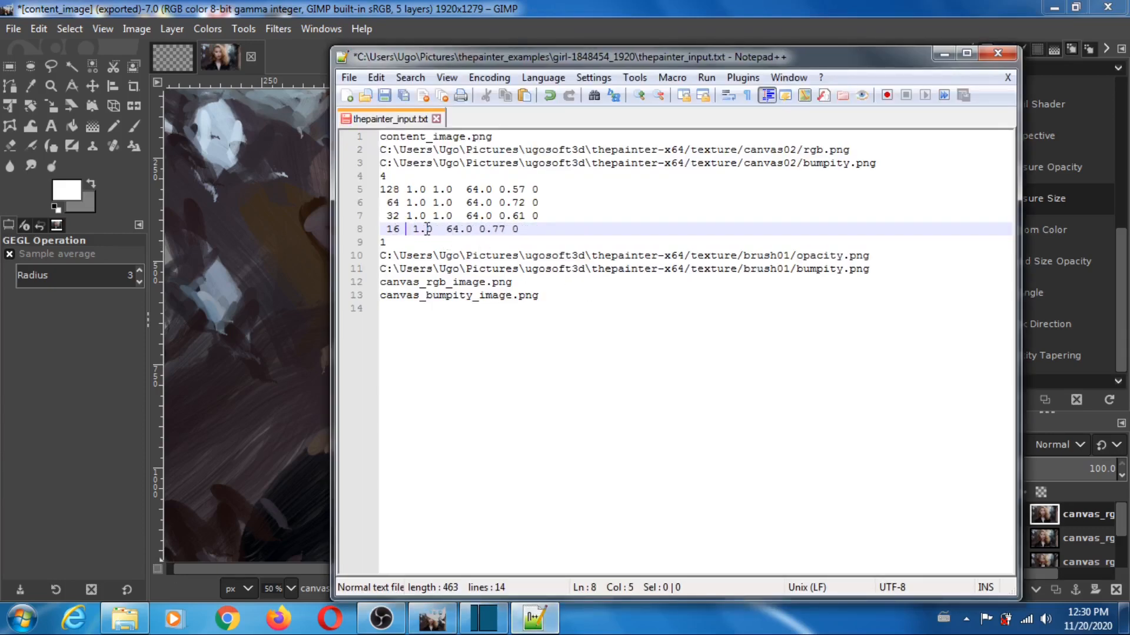
pyautogui.write('0.3')
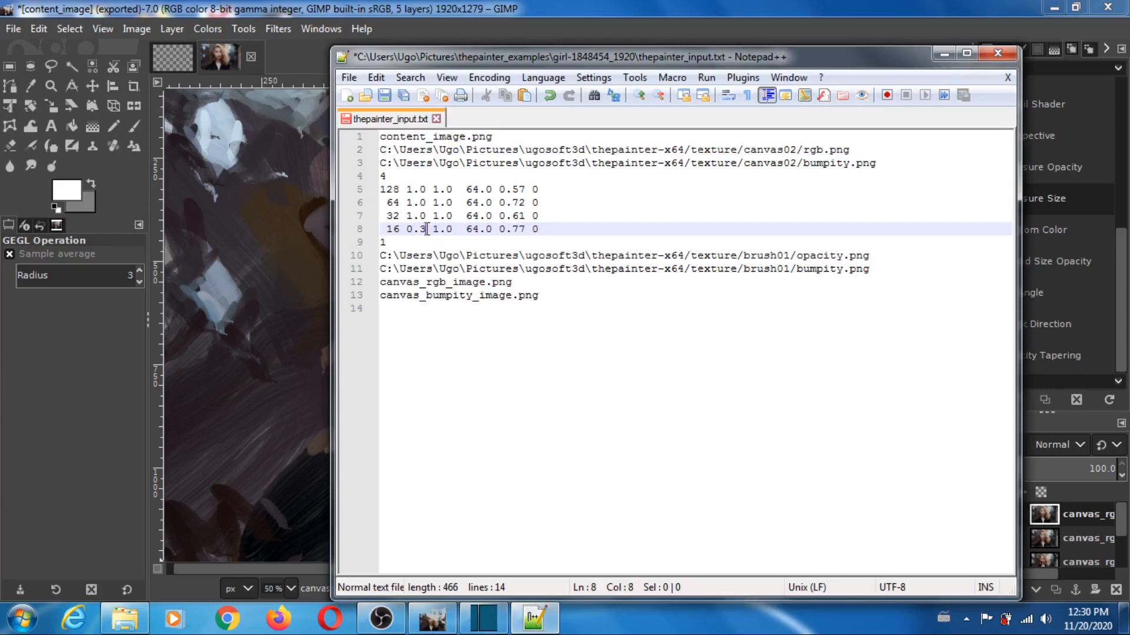
pyautogui.click(349, 78)
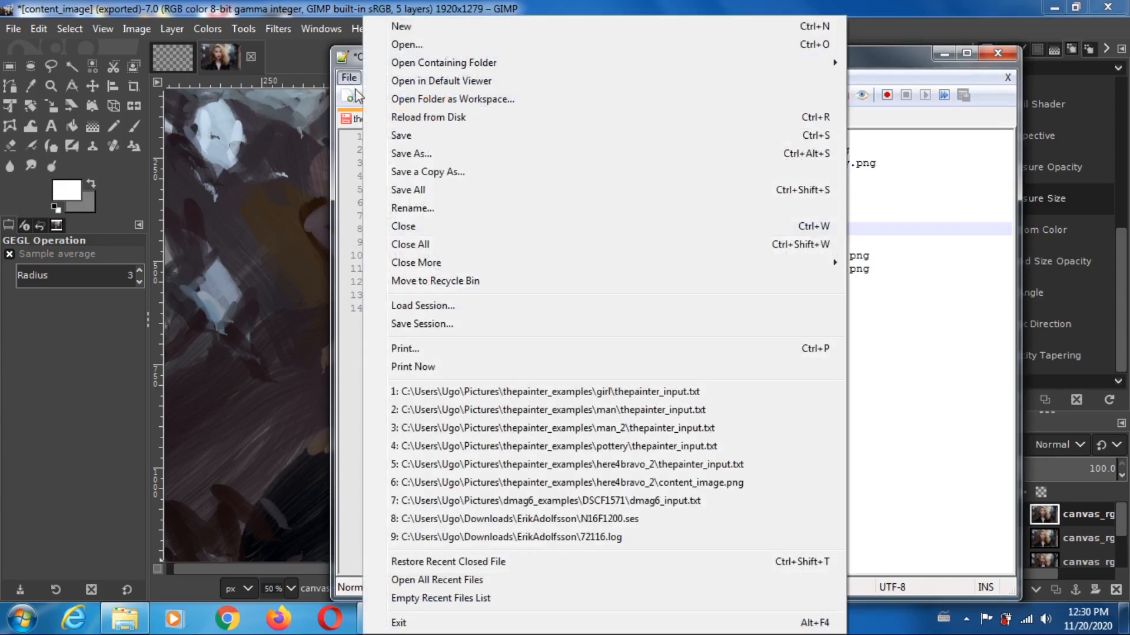
pyautogui.click(389, 134)
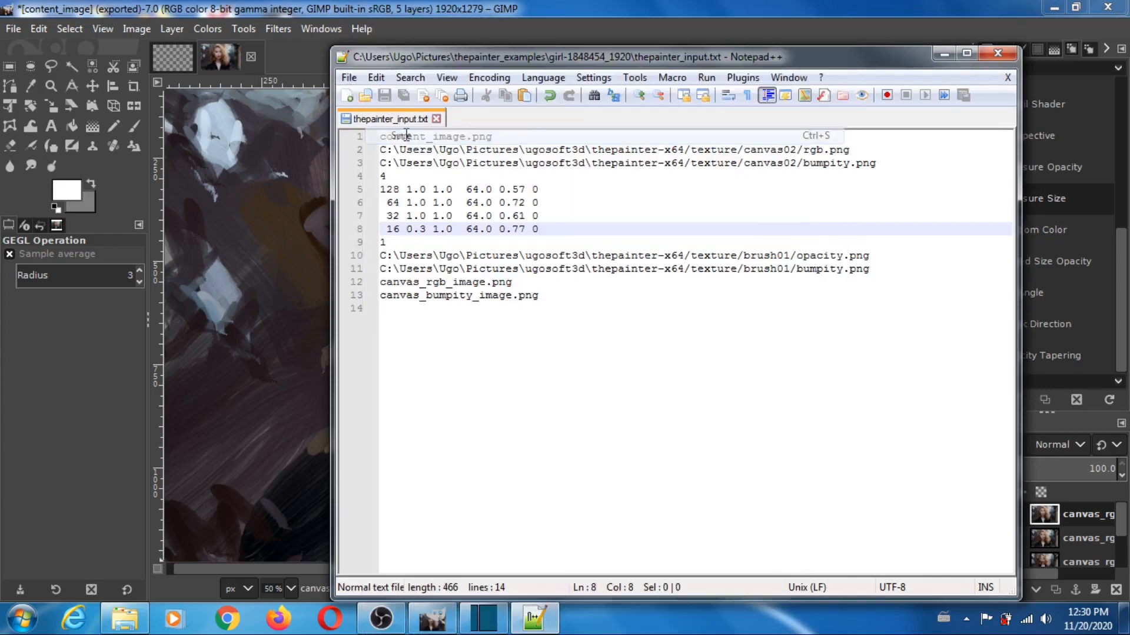
pyautogui.click(943, 53)
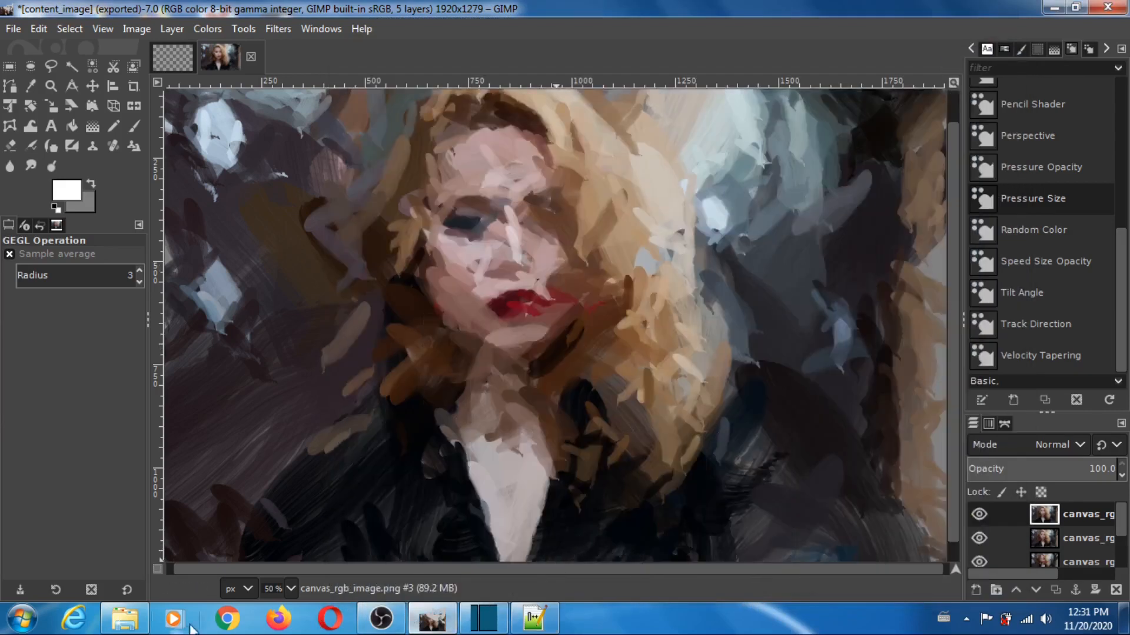
# Step: Rerun the thepainter batch file with the reduced opacity for the 16 brush and close the console when it finishes
pyautogui.click(125, 618)
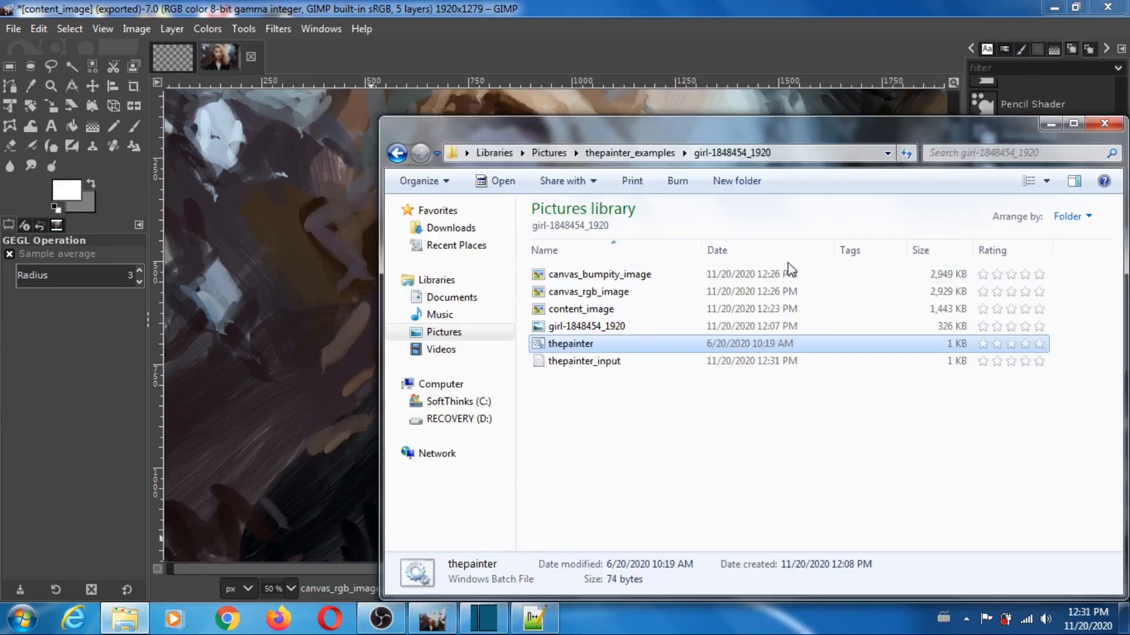
pyautogui.doubleClick(586, 342)
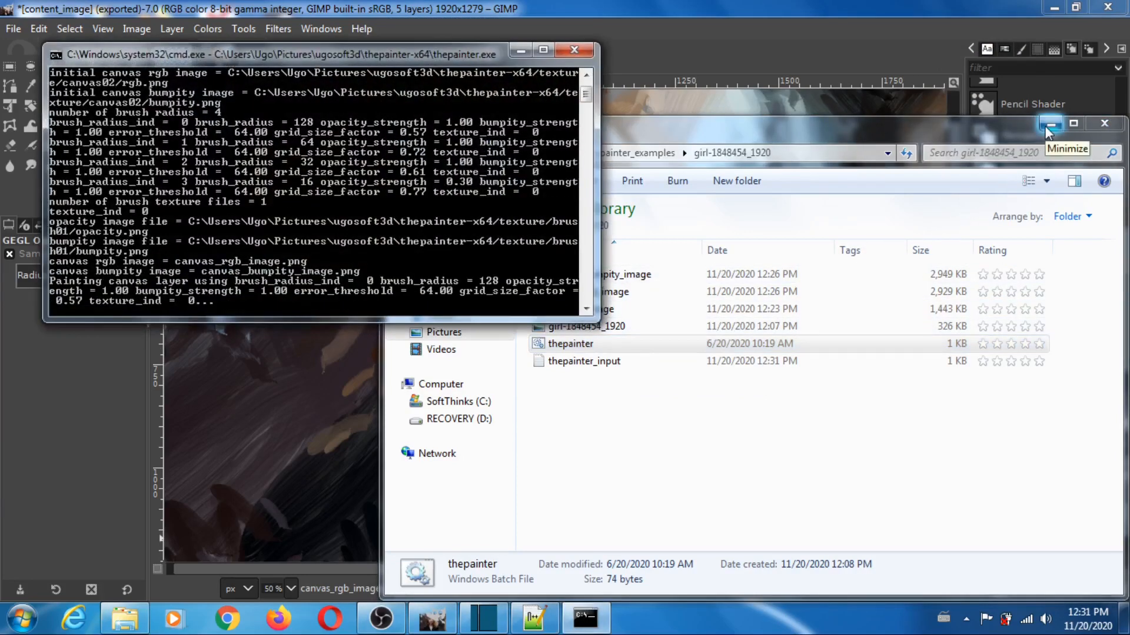
pyautogui.click(1050, 124)
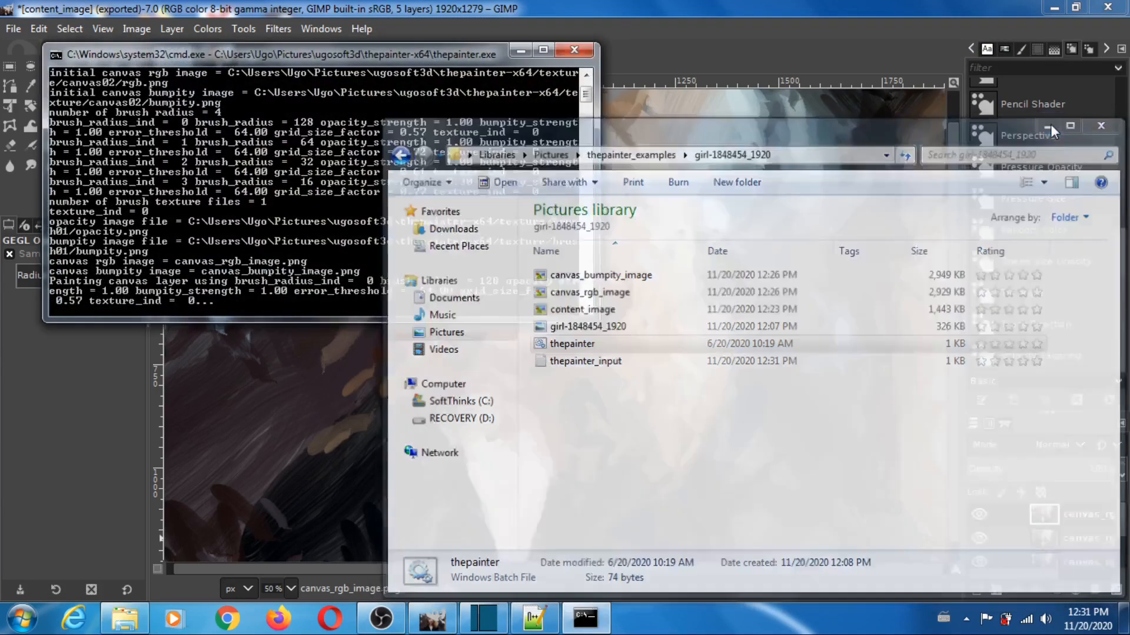
pyautogui.moveTo(489, 62)
pyautogui.mouseDown()
pyautogui.moveTo(531, 146)
pyautogui.moveTo(789, 371)
pyautogui.moveTo(823, 326)
pyautogui.moveTo(743, 414)
pyautogui.moveTo(709, 200)
pyautogui.moveTo(677, 192)
pyautogui.mouseUp()
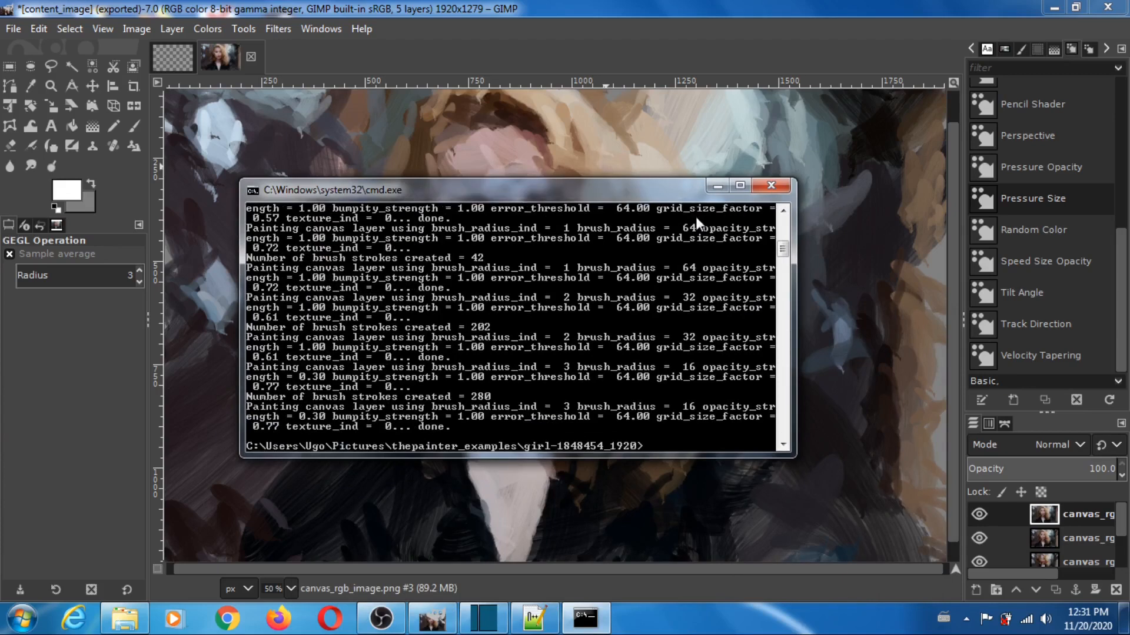
pyautogui.click(771, 187)
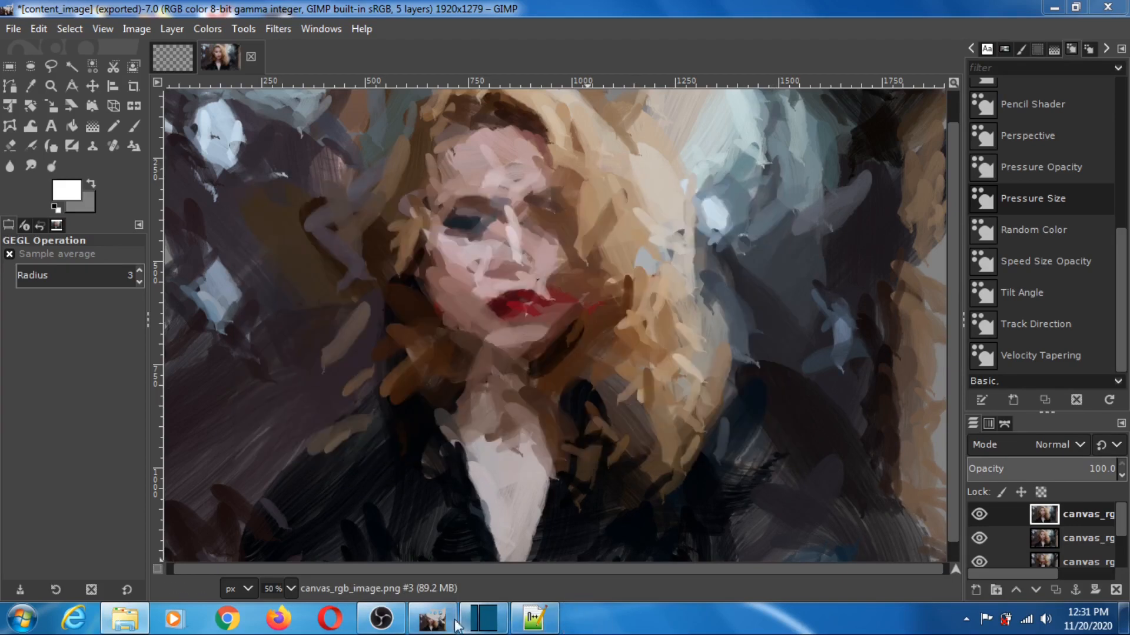
# Step: Add the updated canvas_rgb_image.png to the GIMP image as another layer
pyautogui.click(12, 29)
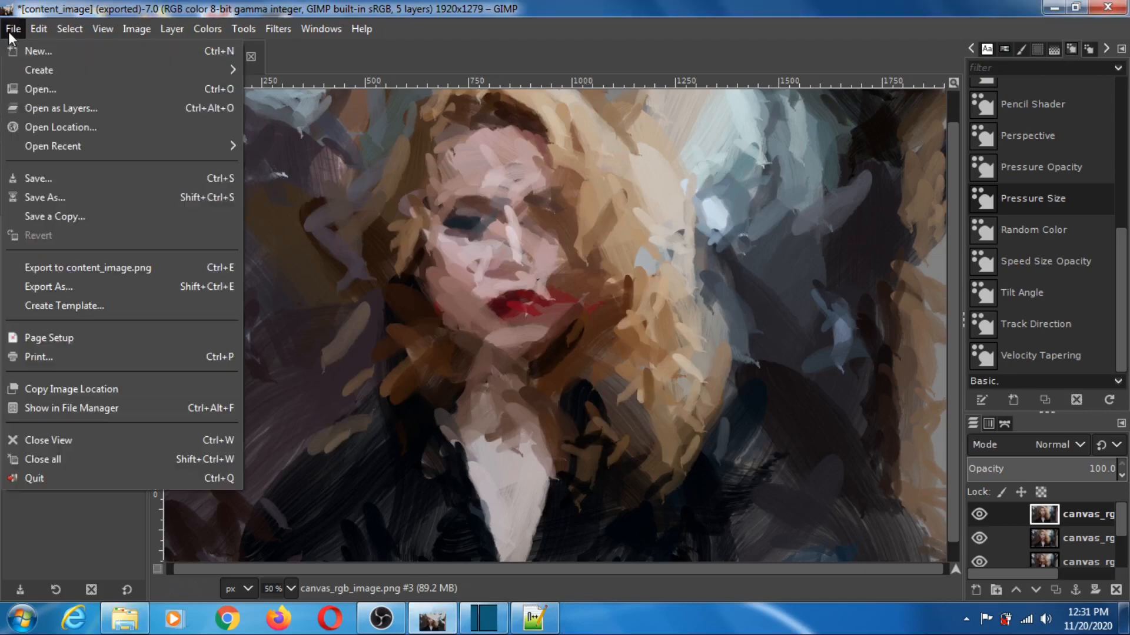
pyautogui.click(48, 106)
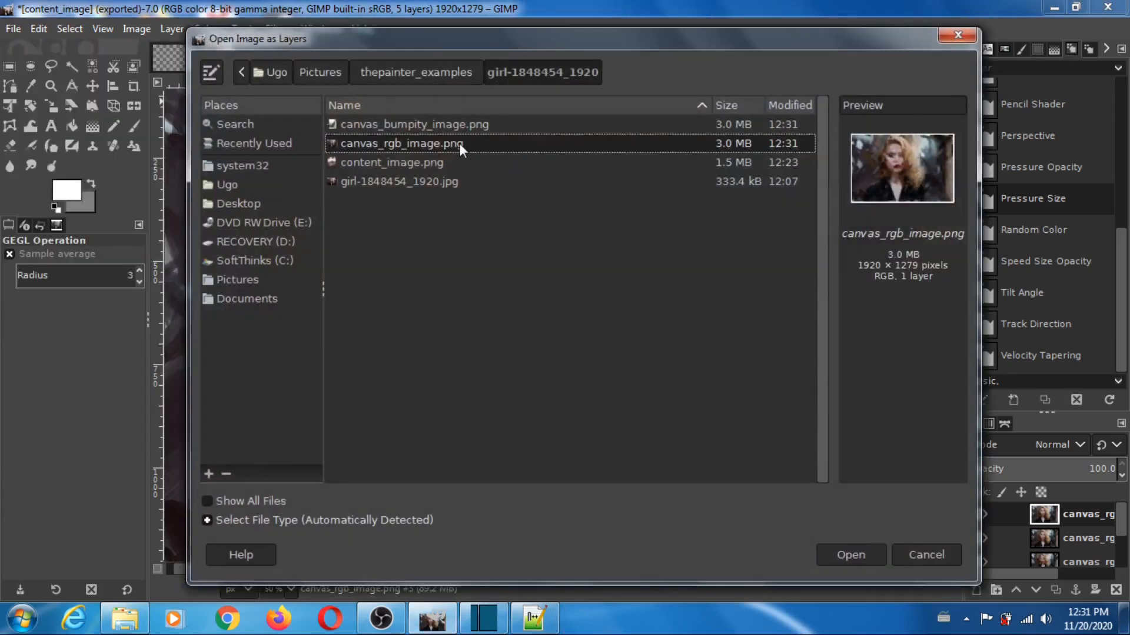
pyautogui.click(842, 553)
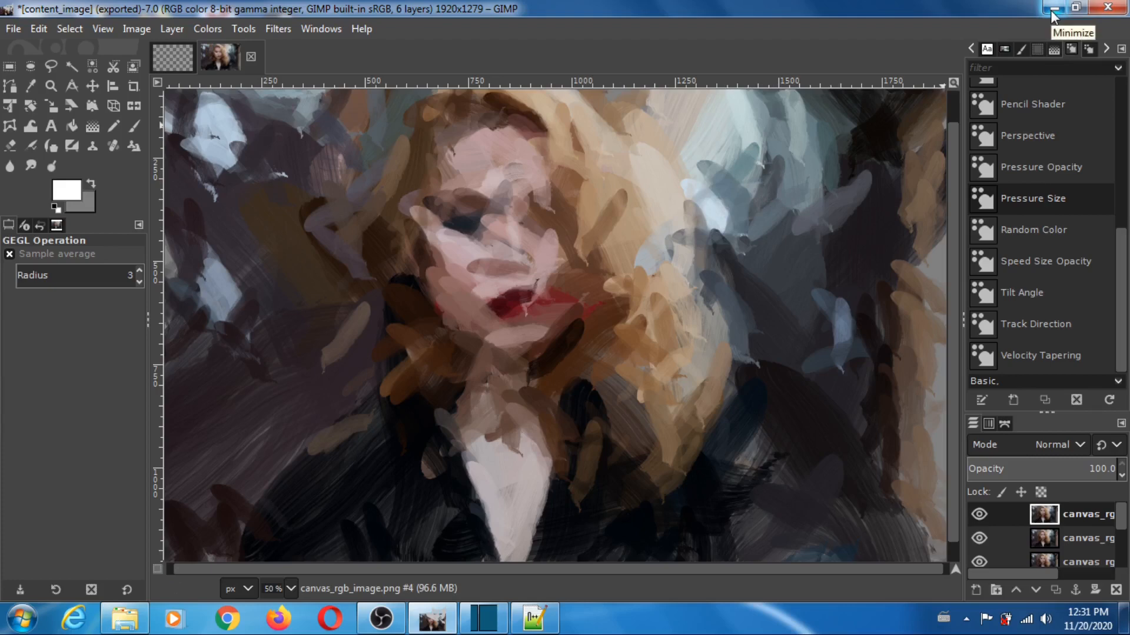
# Step: Return to thepainter_input.txt in Notepad++ and duplicate the 16 parameter row from line 8 onto a new line 9
pyautogui.click(544, 625)
pyautogui.click(380, 229)
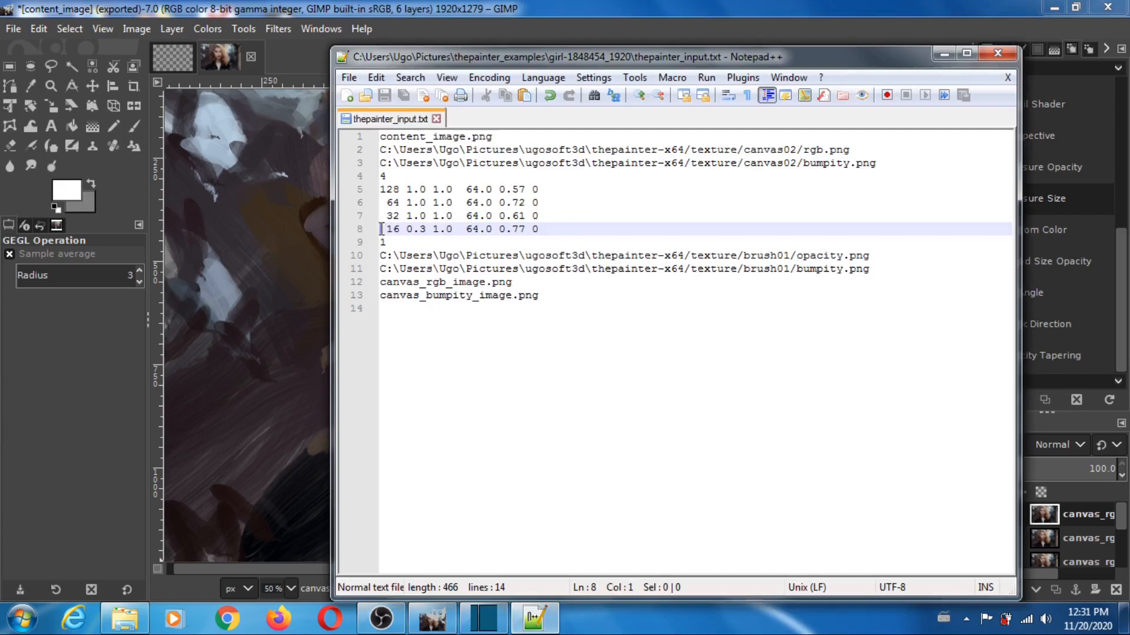
pyautogui.moveTo(381, 229); pyautogui.dragTo(549, 230)
pyautogui.rightClick(526, 234)
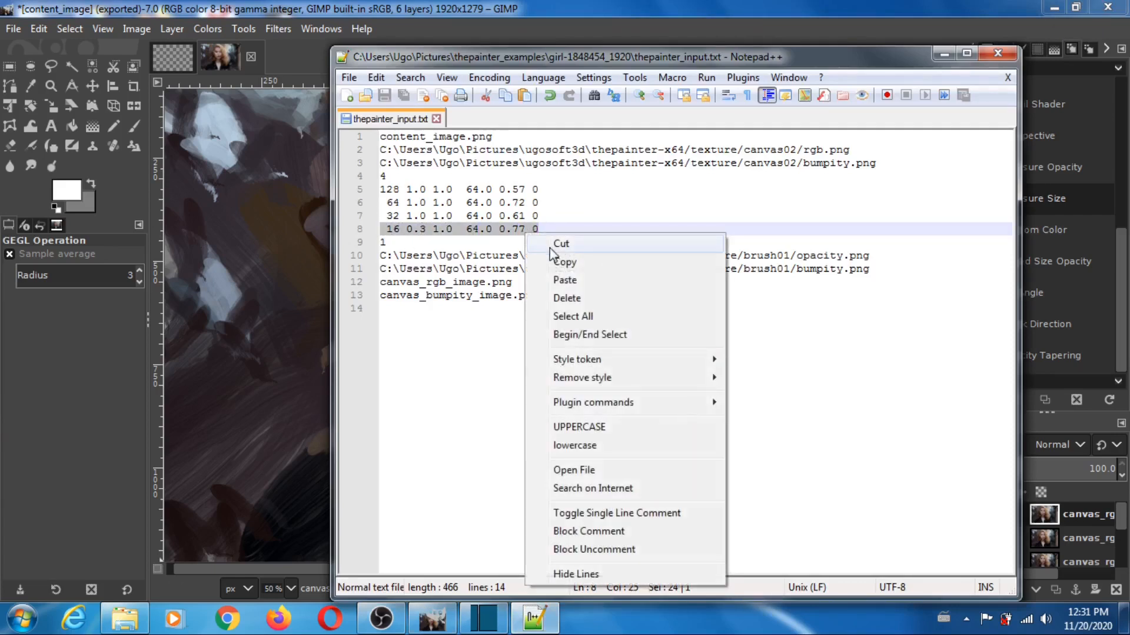
pyautogui.click(556, 260)
pyautogui.click(550, 231)
pyautogui.press('Return')
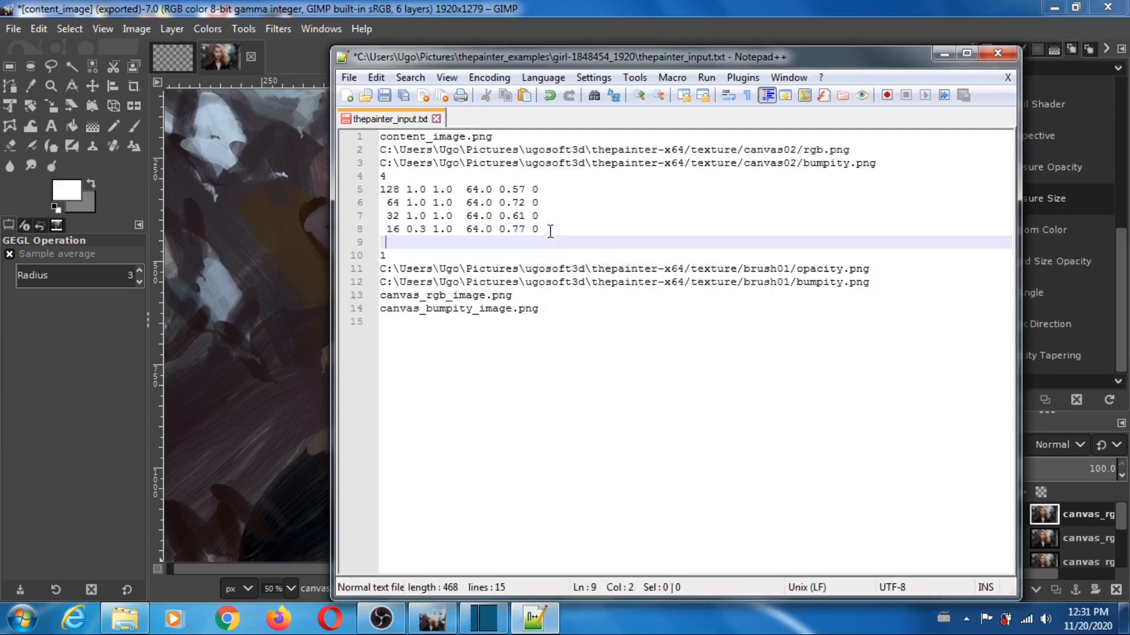
pyautogui.rightClick(525, 238)
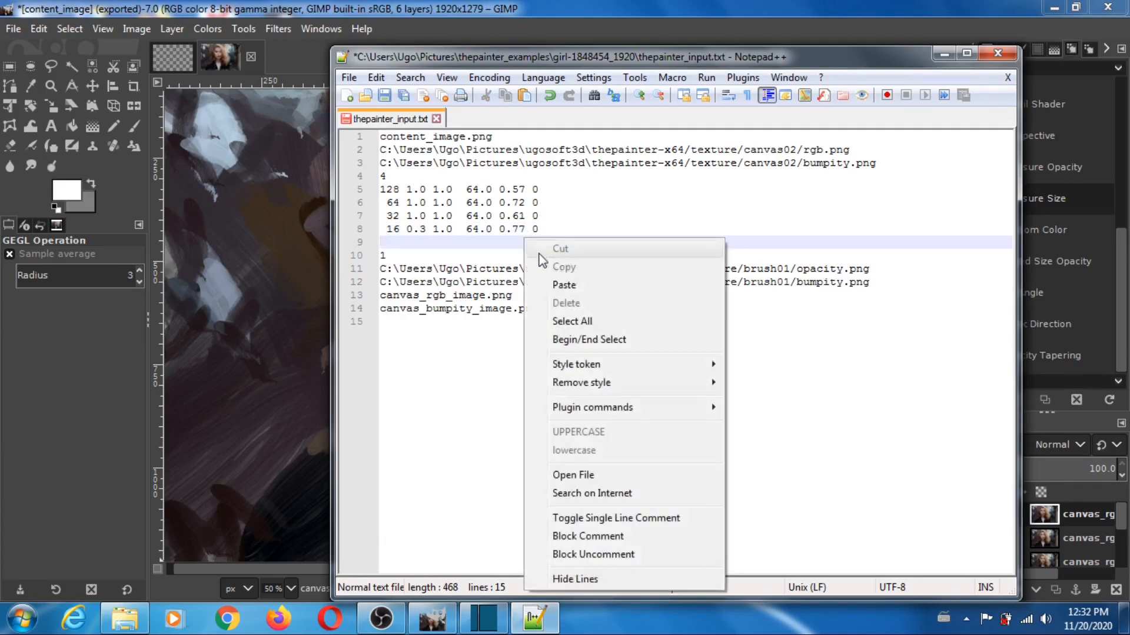
pyautogui.click(557, 283)
# Step: Set the first value of the duplicated row on line 9 to 8
pyautogui.click(407, 244)
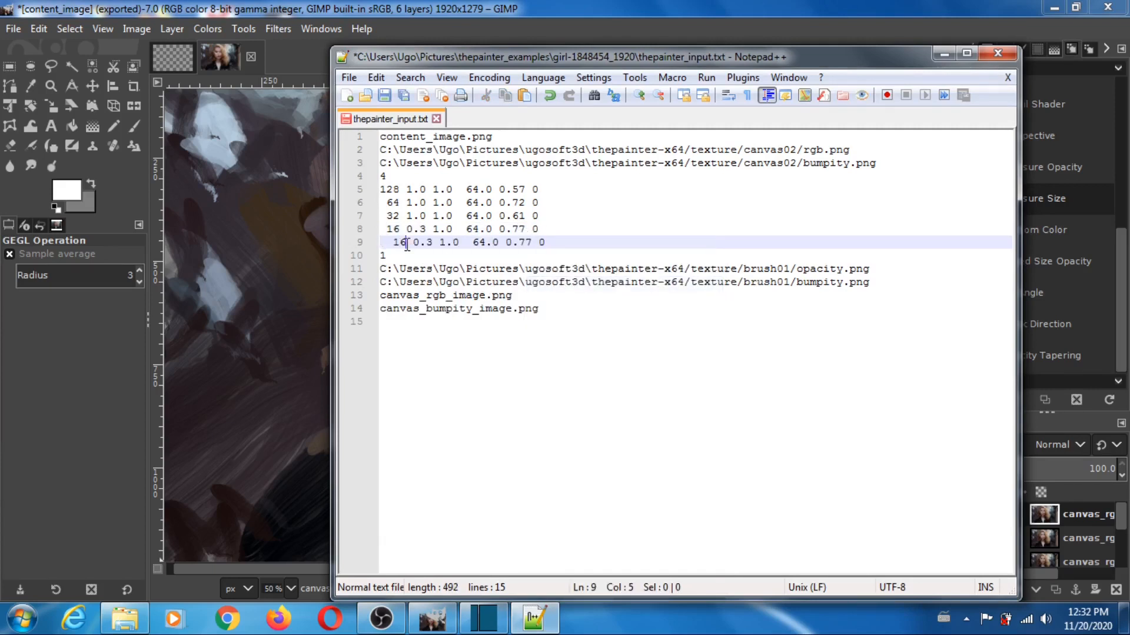
pyautogui.press('BackSpace')
pyautogui.press('BackSpace')
pyautogui.write('8')
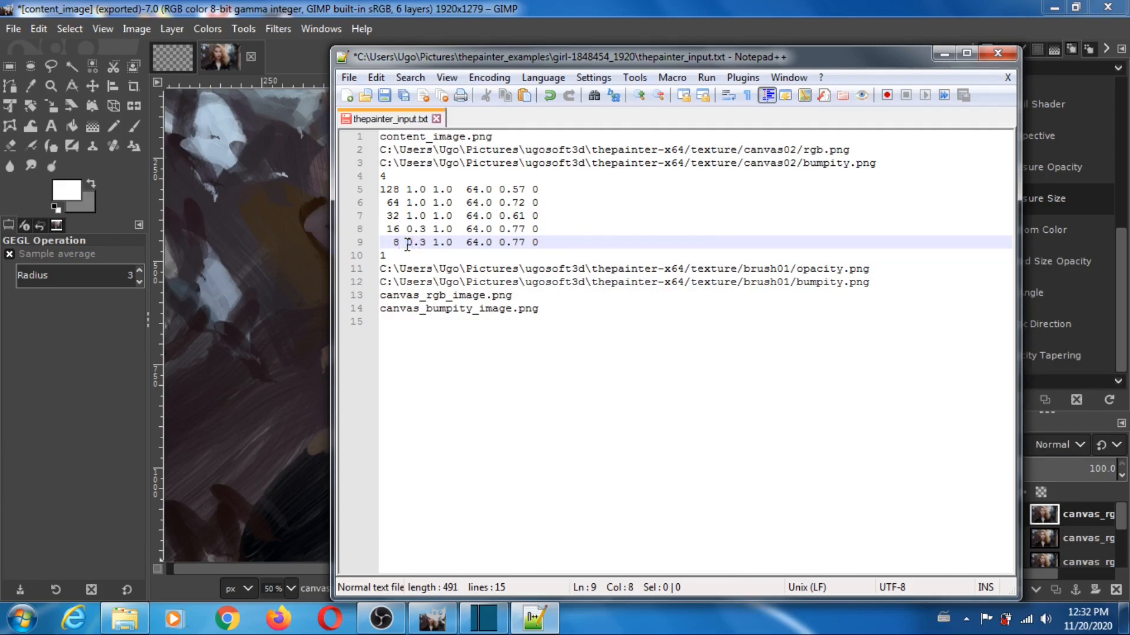
# Step: Set the fifth value of the 8 parameter row on line 9 to 0.65
pyautogui.press('Right')
pyautogui.press('Right')
pyautogui.press('Right')
pyautogui.press('Right')
pyautogui.press('Right')
pyautogui.press('Right')
pyautogui.press('Right')
pyautogui.press('Right')
pyautogui.press('Right')
pyautogui.press('Right')
pyautogui.press('Right')
pyautogui.press('Right')
pyautogui.press('BackSpace')
pyautogui.press('BackSpace')
pyautogui.write('59')
pyautogui.press('BackSpace')
pyautogui.press('BackSpace')
pyautogui.write('65')
# Step: Set the number on line 4 to 5, save thepainter_input.txt and minimize Notepad++
pyautogui.click(397, 177)
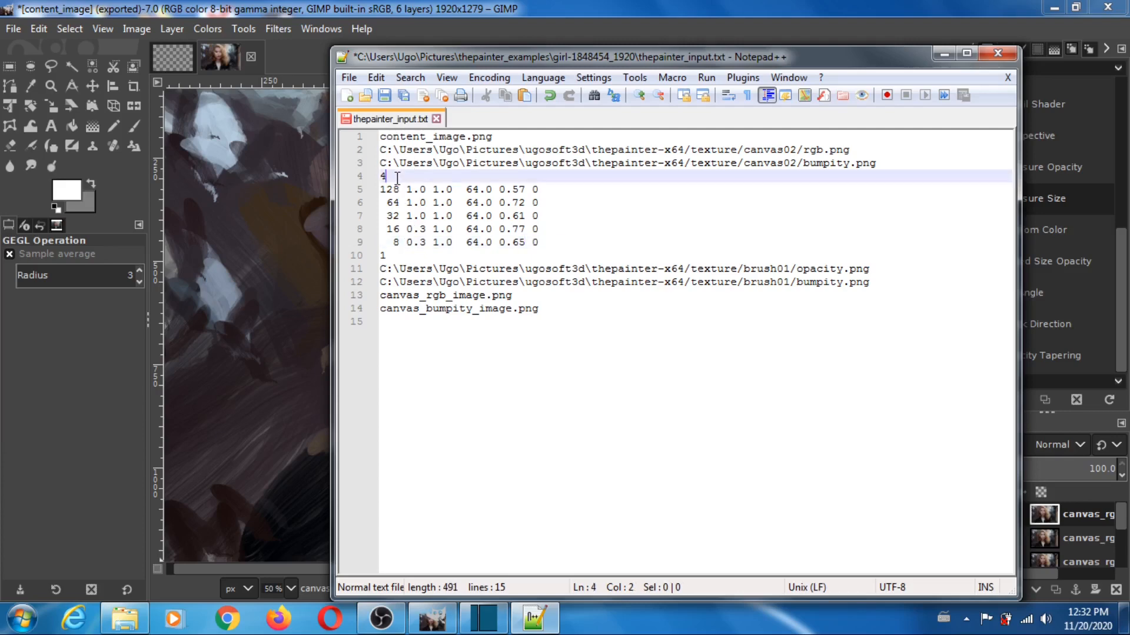
pyautogui.press('BackSpace')
pyautogui.write('5')
pyautogui.click(349, 77)
pyautogui.click(410, 136)
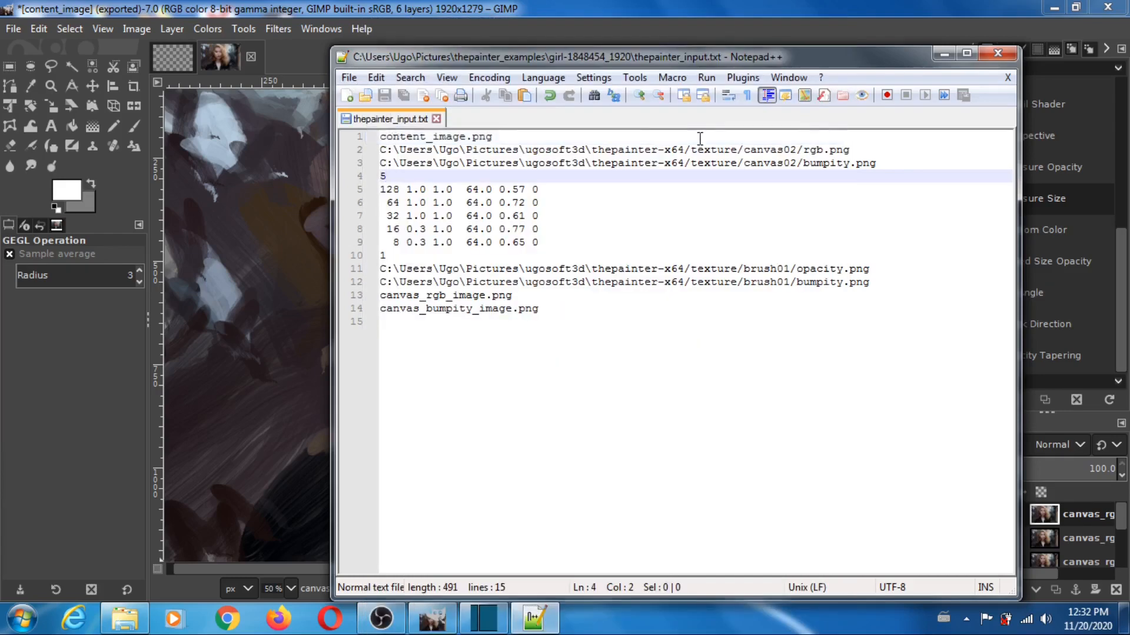
pyautogui.click(941, 56)
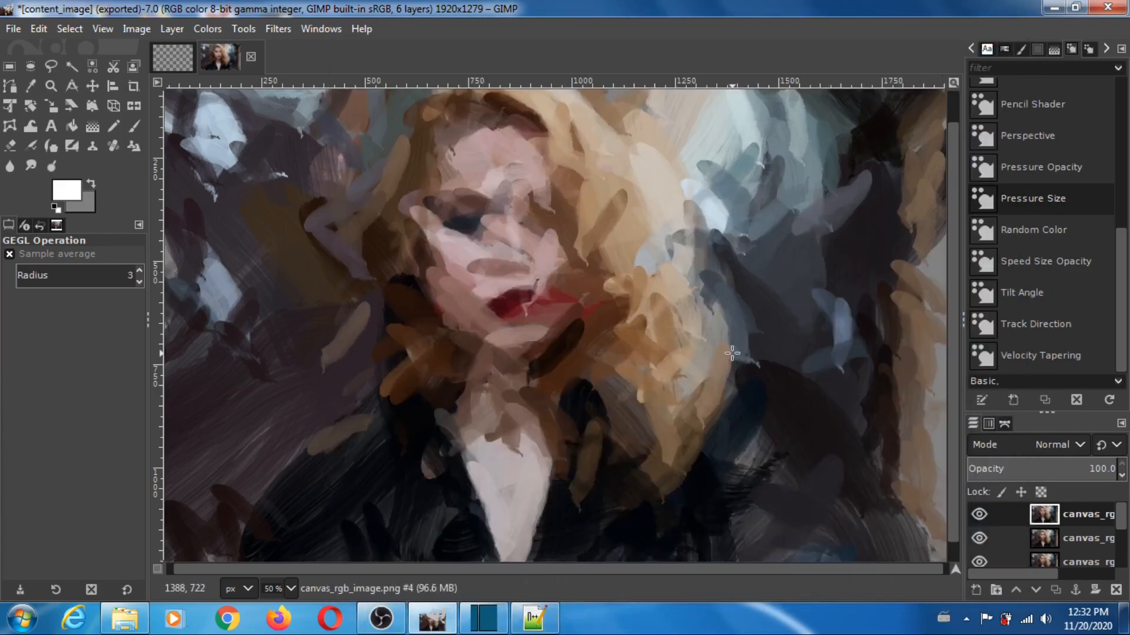
# Step: Run the thepainter batch file from the girl-1848454_1920 folder and review thepainter_input.txt in Notepad++ while it renders
pyautogui.click(138, 615)
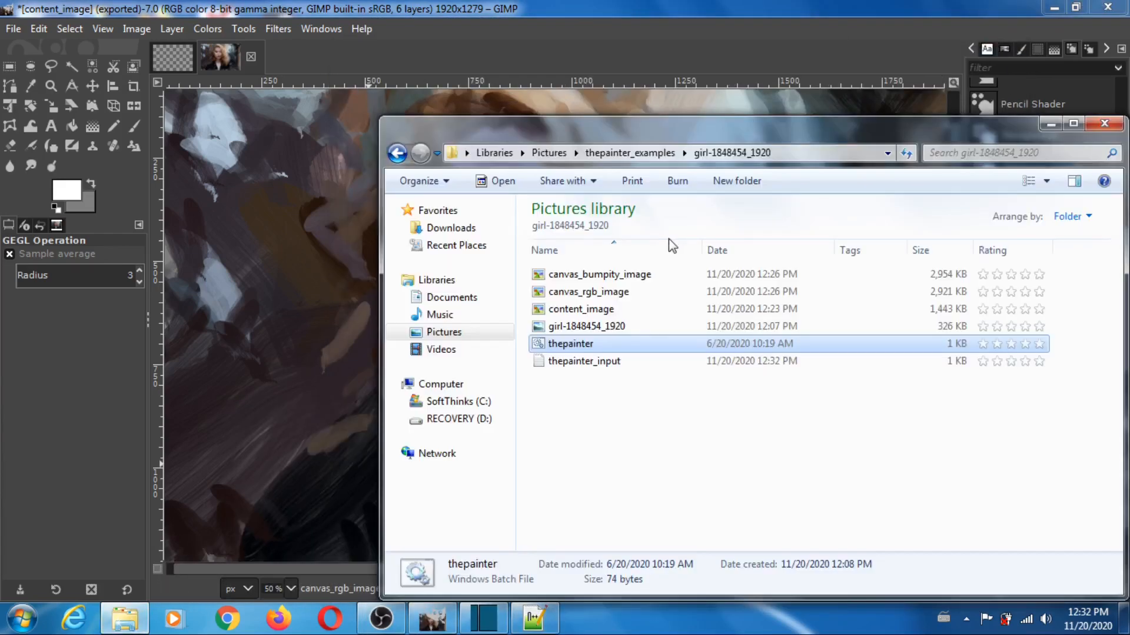
pyautogui.doubleClick(580, 344)
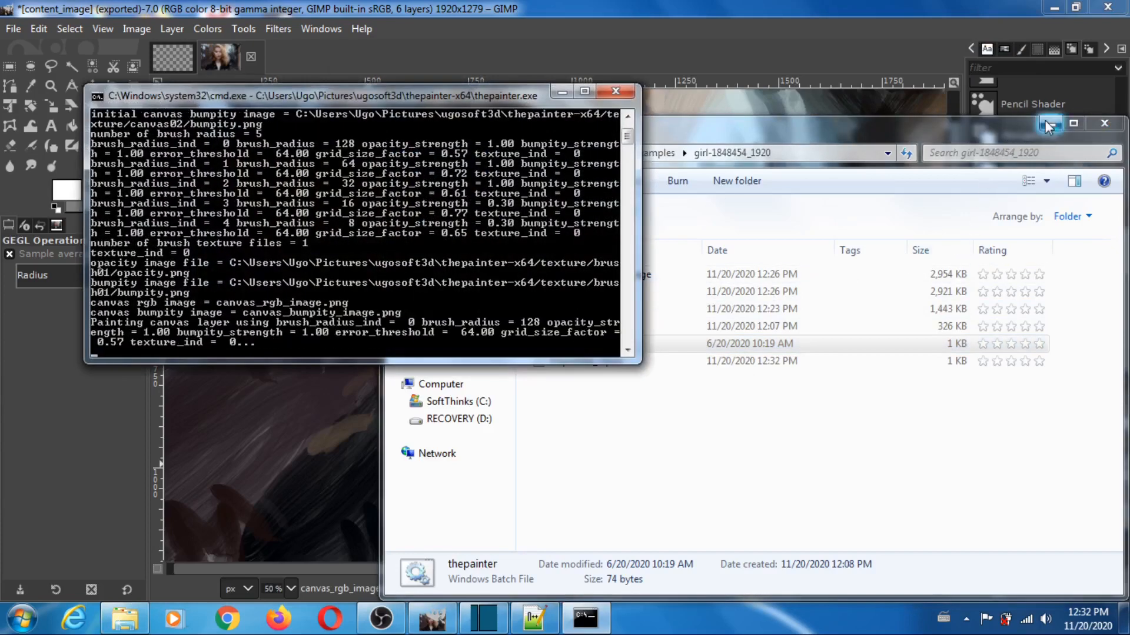
pyautogui.click(1050, 124)
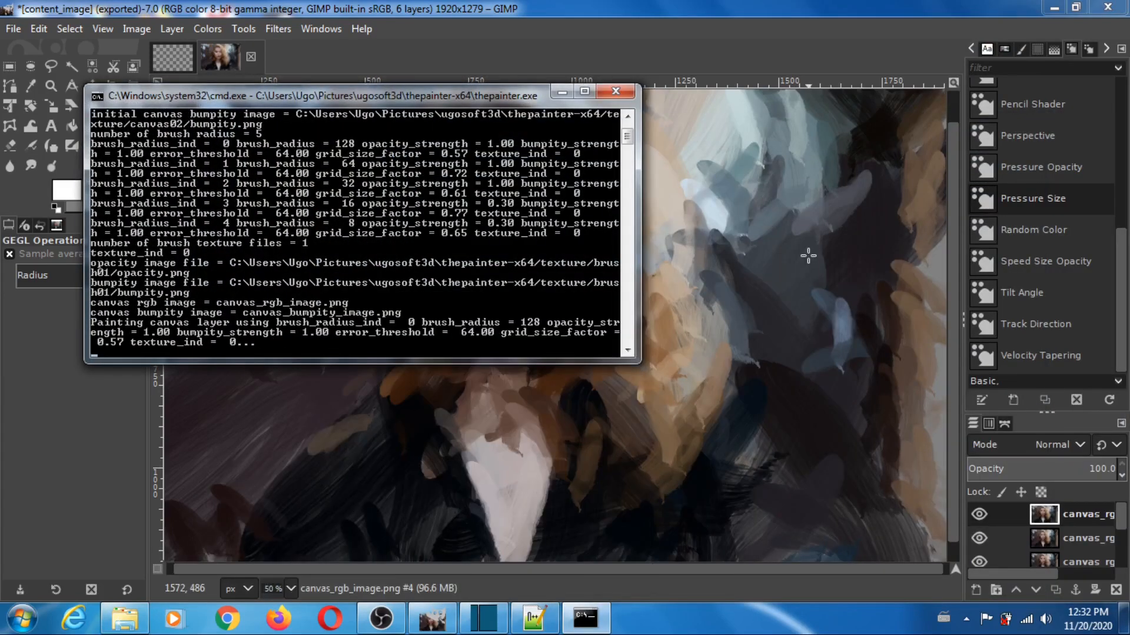
pyautogui.moveTo(513, 94); pyautogui.dragTo(574, 332)
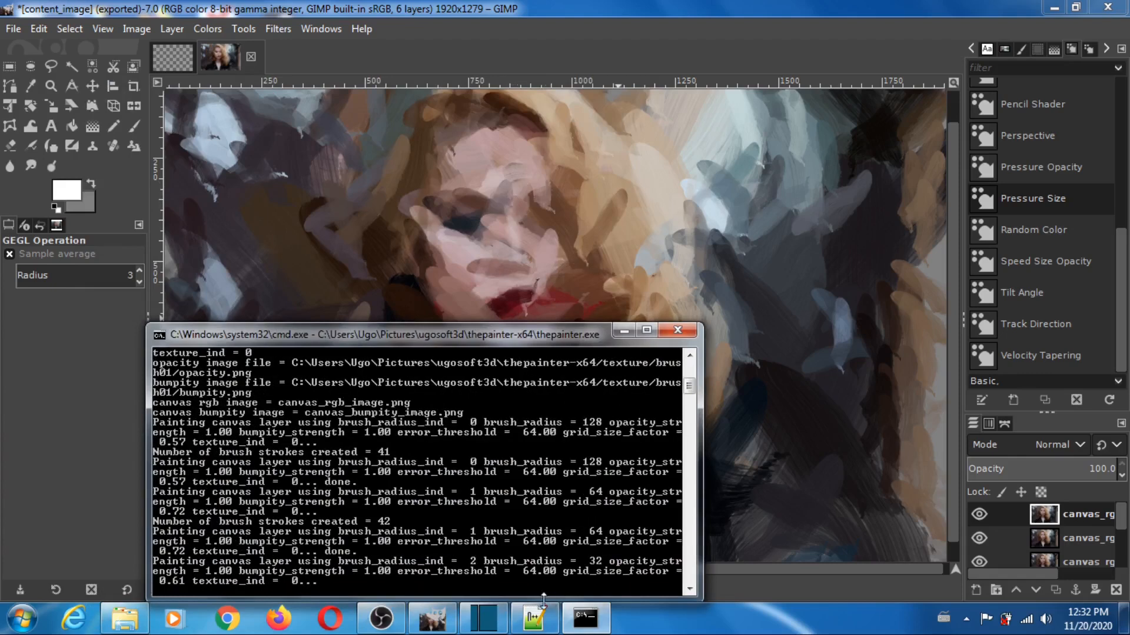
pyautogui.click(534, 617)
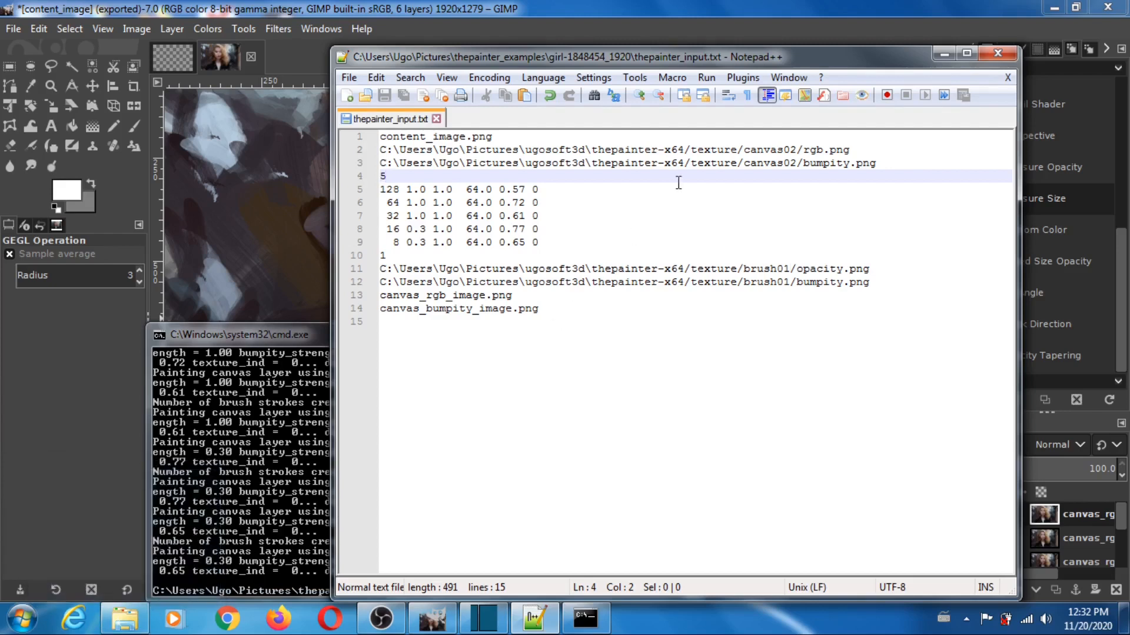
pyautogui.click(944, 57)
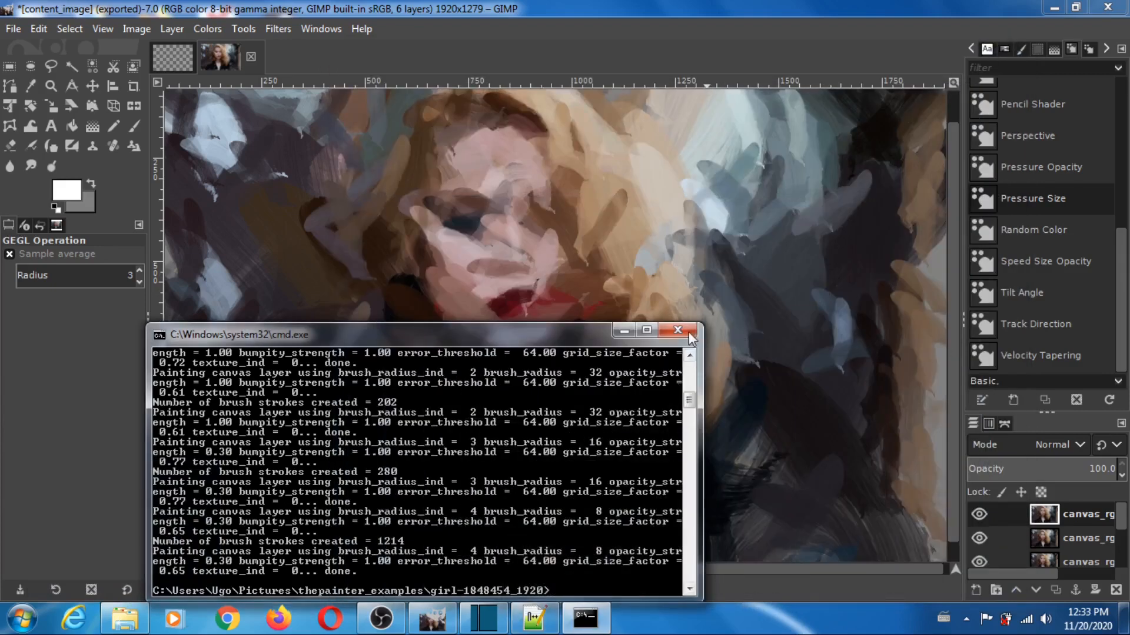
# Step: Close the thepainter console and open canvas_rgb_image.png as a new layer in GIMP
pyautogui.click(689, 330)
pyautogui.click(12, 28)
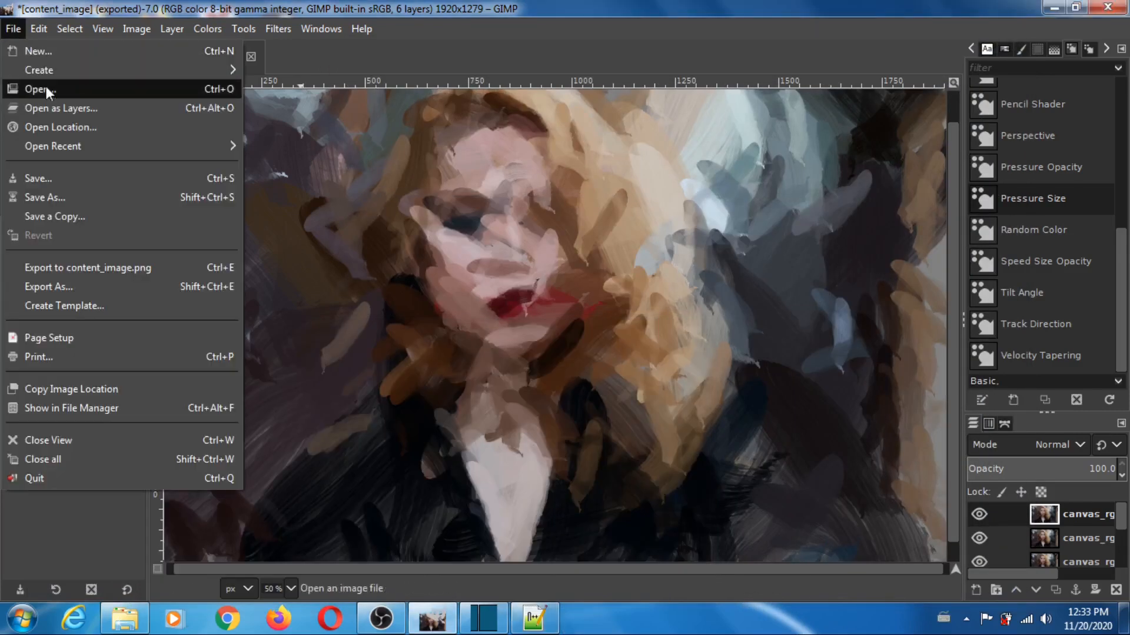
pyautogui.click(54, 108)
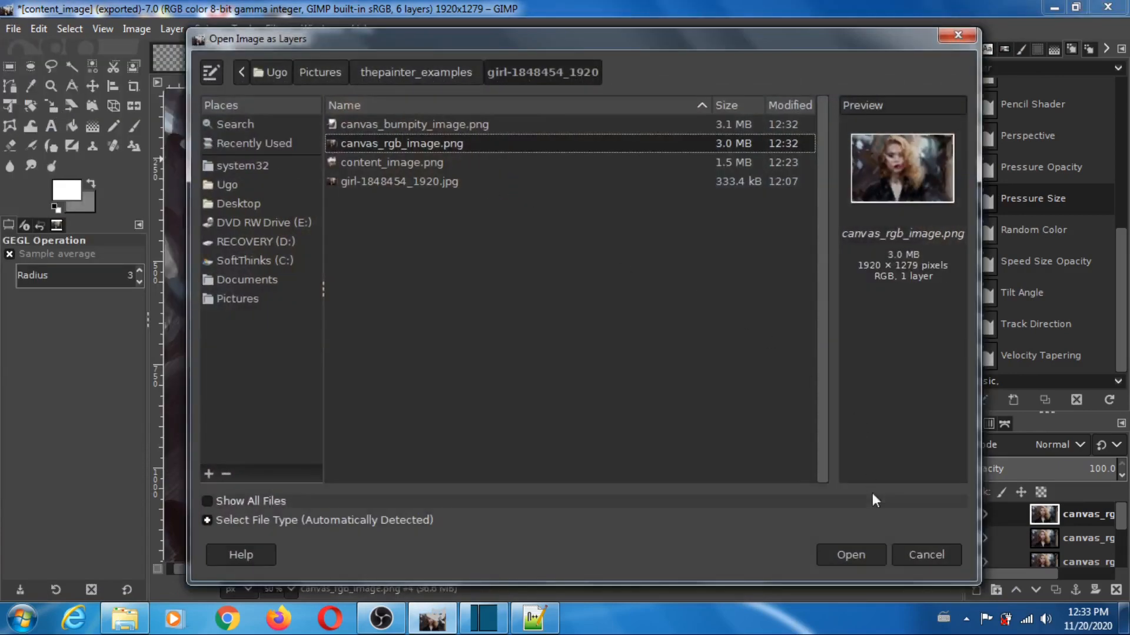
pyautogui.click(853, 555)
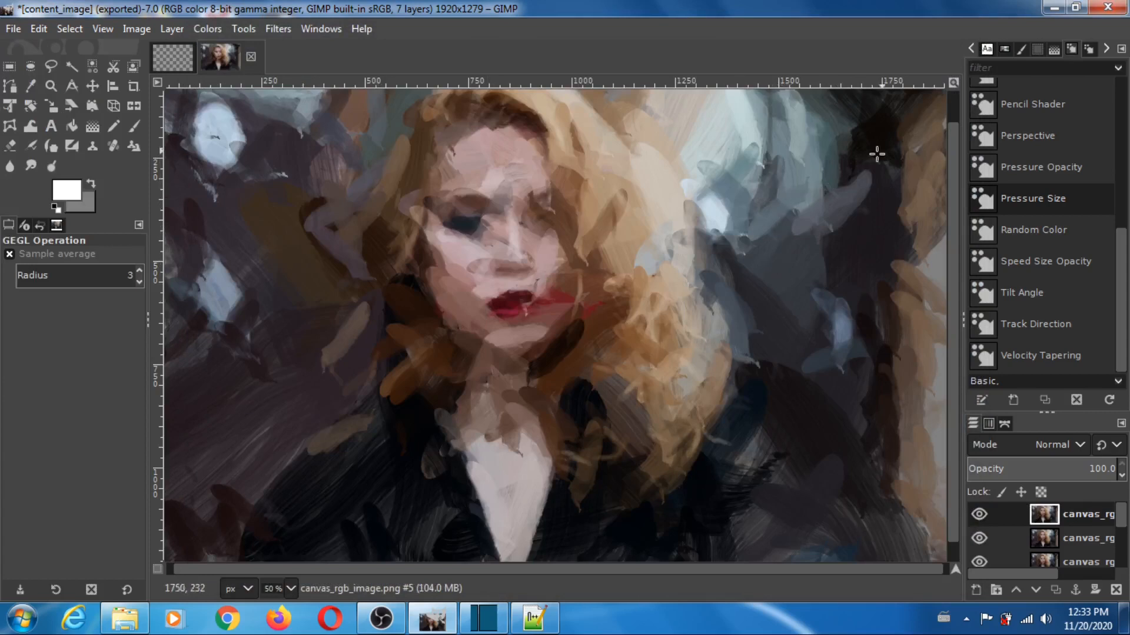
# Step: Return to thepainter_input.txt in Notepad++ and set the number on line 4 to 6
pyautogui.click(1053, 11)
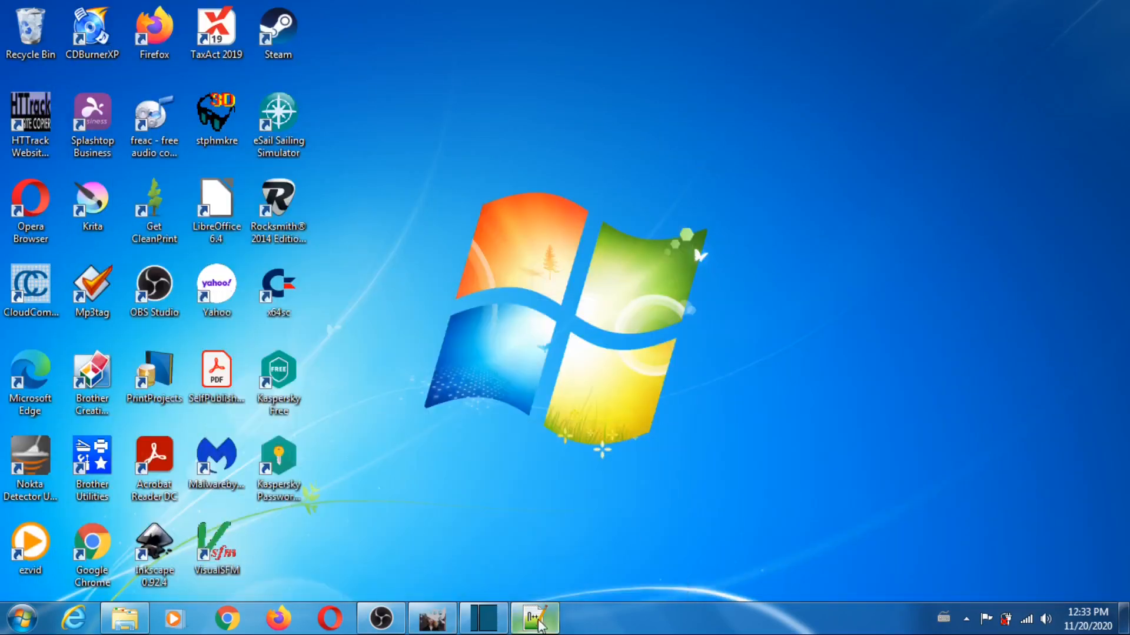
pyautogui.click(432, 617)
pyautogui.click(533, 618)
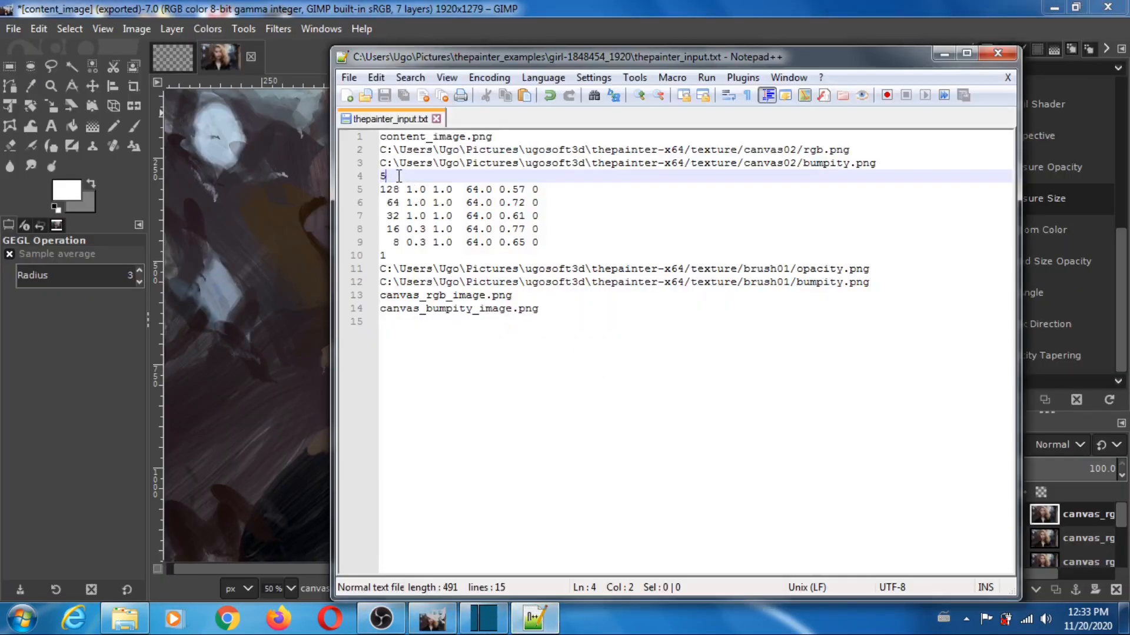
pyautogui.press('BackSpace')
pyautogui.write('6')
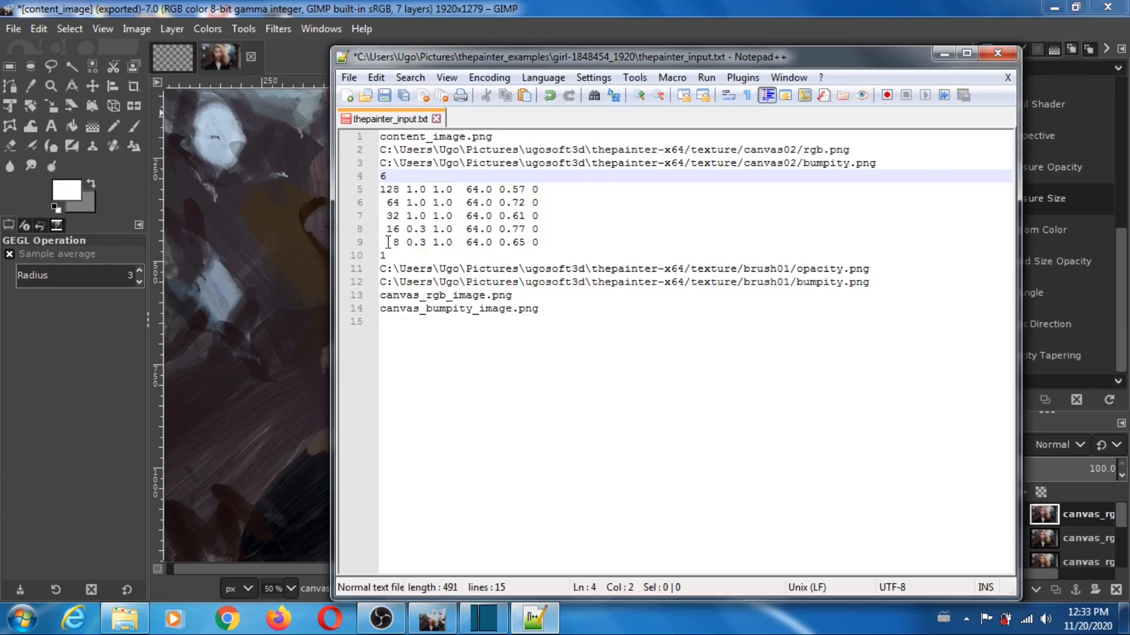
# Step: Duplicate the 8 parameter row from line 9 onto a new line 10
pyautogui.moveTo(387, 242); pyautogui.dragTo(535, 246)
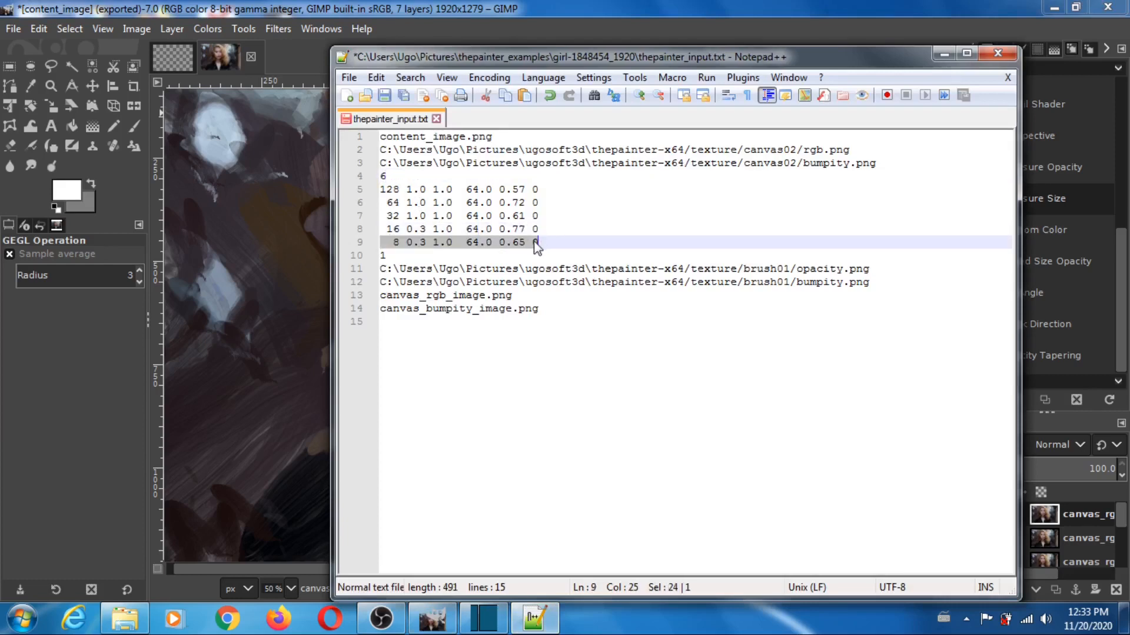
pyautogui.rightClick(535, 246)
pyautogui.click(547, 270)
pyautogui.click(551, 239)
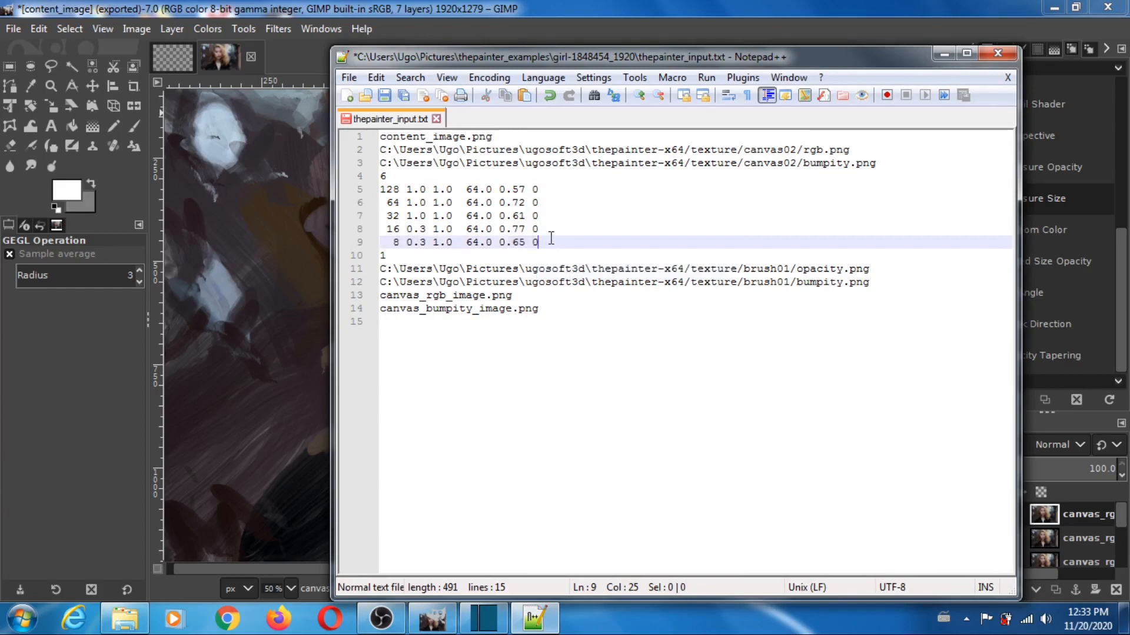
pyautogui.press('Return')
pyautogui.rightClick(526, 247)
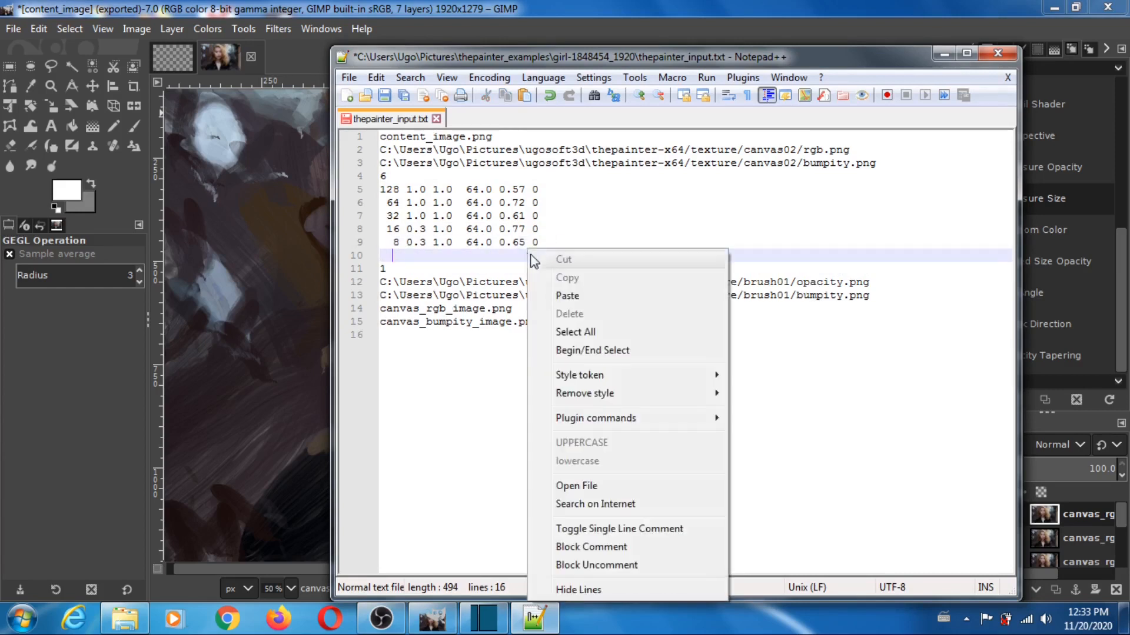
pyautogui.click(565, 292)
# Step: Set the first value of the duplicated row on line 10 to 4 and align it with the row above
pyautogui.click(406, 254)
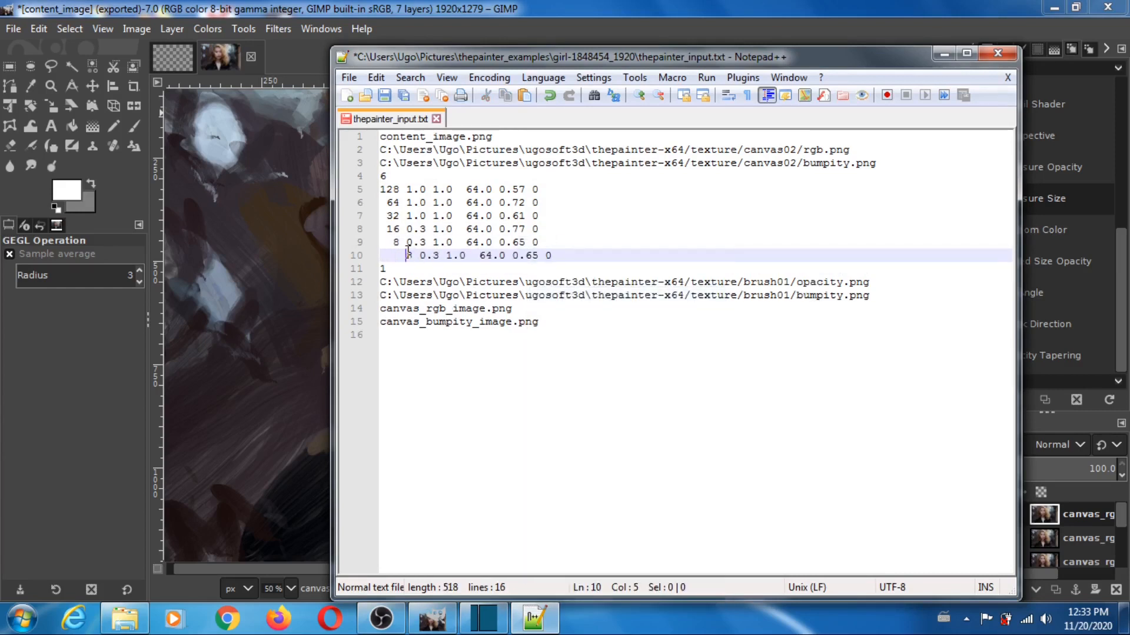
pyautogui.press('BackSpace')
pyautogui.press('BackSpace')
pyautogui.press('BackSpace')
pyautogui.write('4')
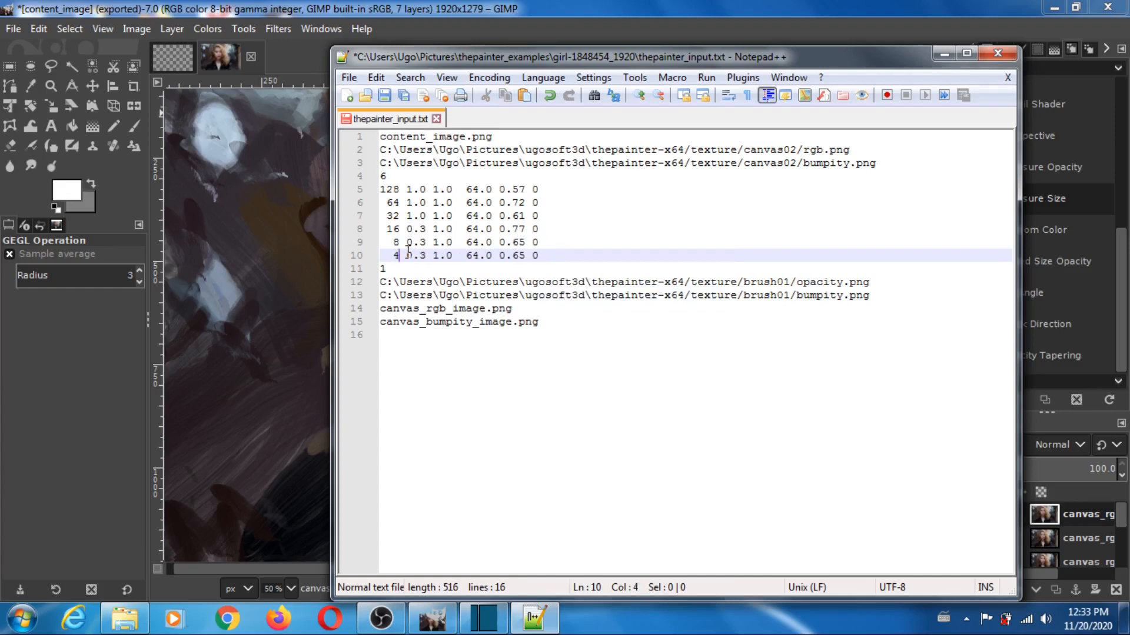
# Step: Set the fifth value of the 4 parameter row on line 10 to 0.72
pyautogui.press('Right')
pyautogui.press('Right')
pyautogui.press('Right')
pyautogui.press('Right')
pyautogui.press('Right')
pyautogui.press('Right')
pyautogui.press('Right')
pyautogui.press('Right')
pyautogui.press('Right')
pyautogui.press('Right')
pyautogui.press('Right')
pyautogui.press('Right')
pyautogui.press('Right')
pyautogui.press('Right')
pyautogui.press('BackSpace')
pyautogui.press('BackSpace')
pyautogui.write('72')
# Step: Save thepainter_input.txt, minimize Notepad++ and run the thepainter batch file from the girl-1848454_1920 folder
pyautogui.click(349, 77)
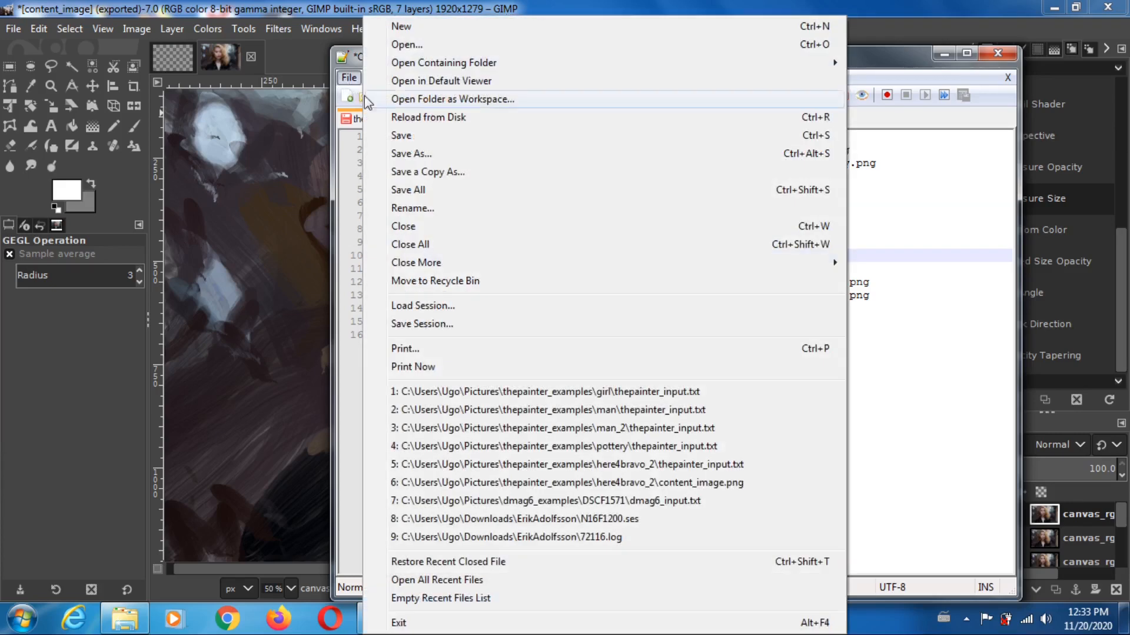
pyautogui.click(401, 136)
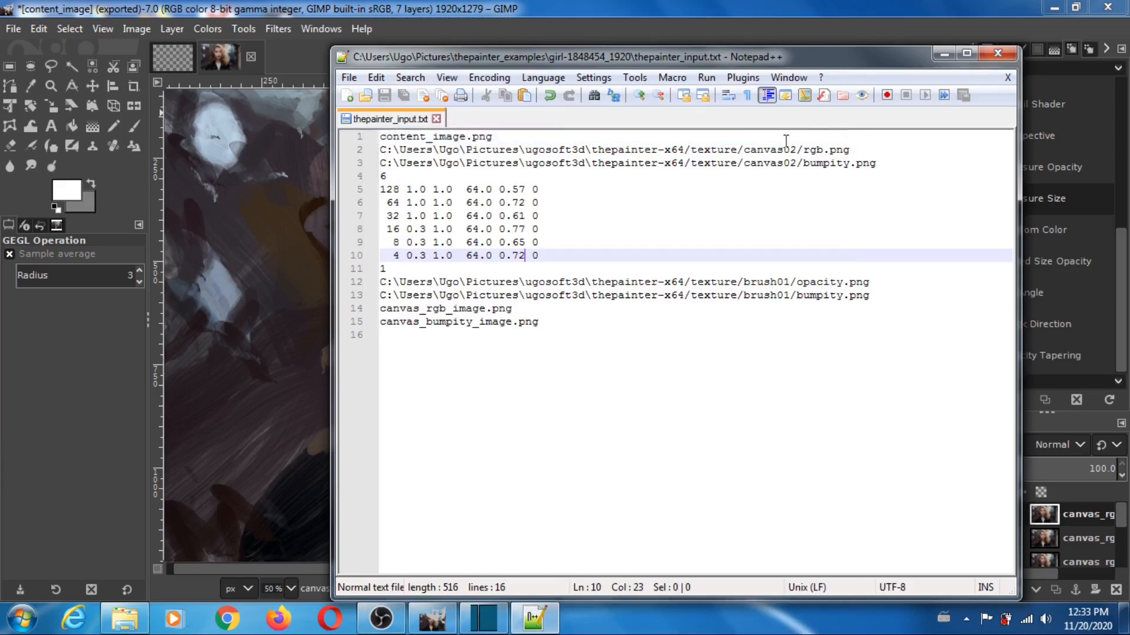
pyautogui.click(944, 54)
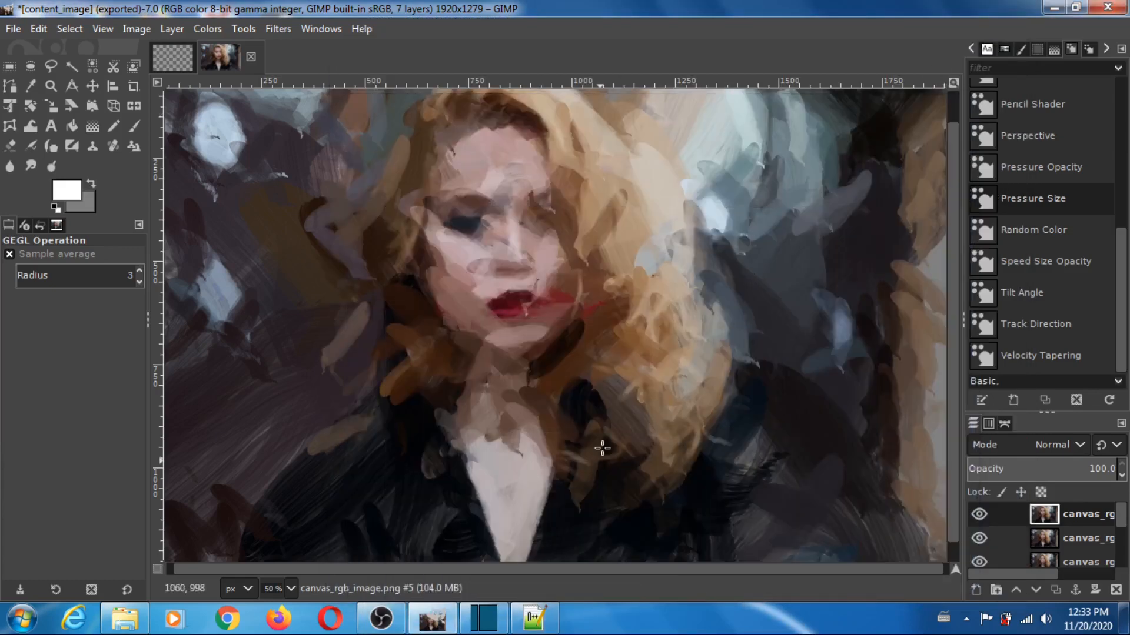
pyautogui.click(124, 618)
pyautogui.doubleClick(586, 349)
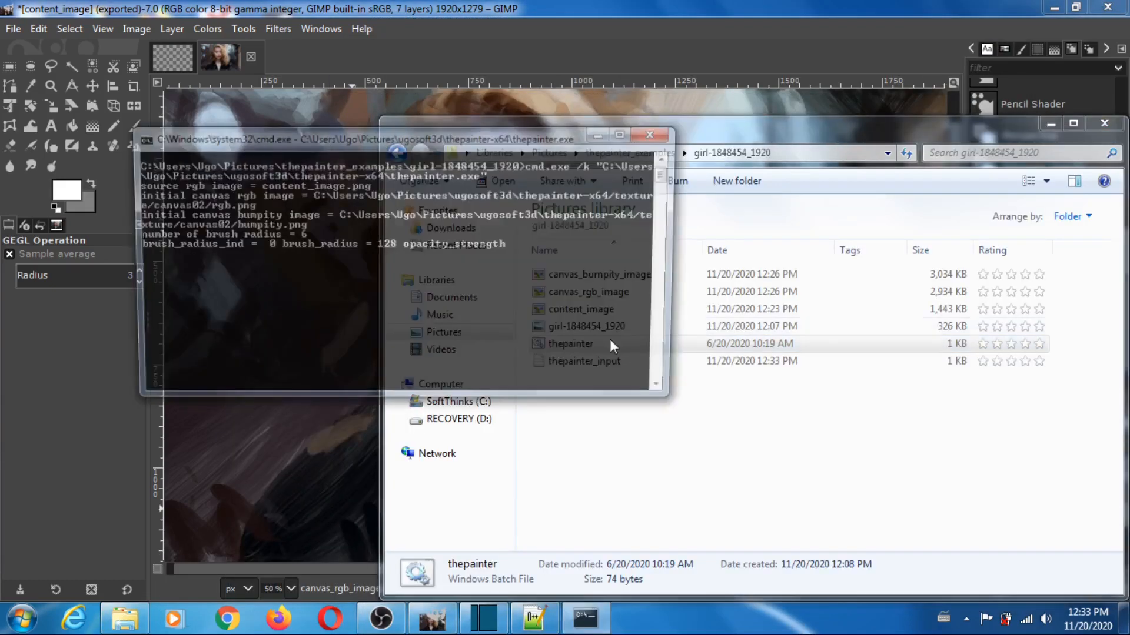
# Step: While thepainter renders, browse the Pictures library to the texture folder inside ugosoft3d, thepainter-x64
pyautogui.click(944, 127)
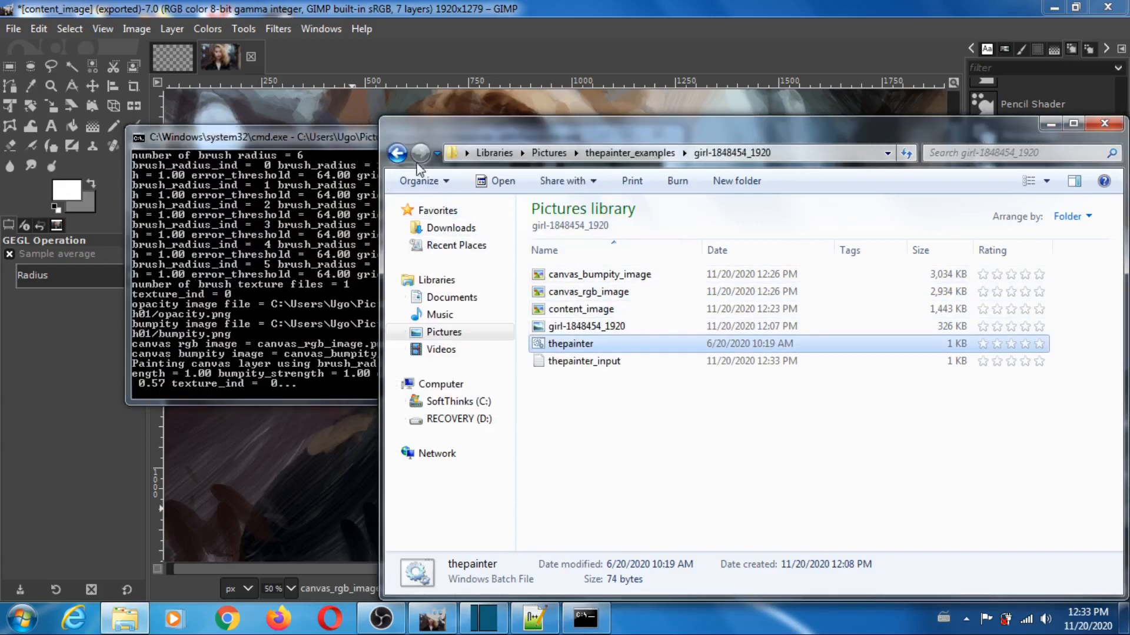
pyautogui.click(397, 154)
pyautogui.click(397, 154)
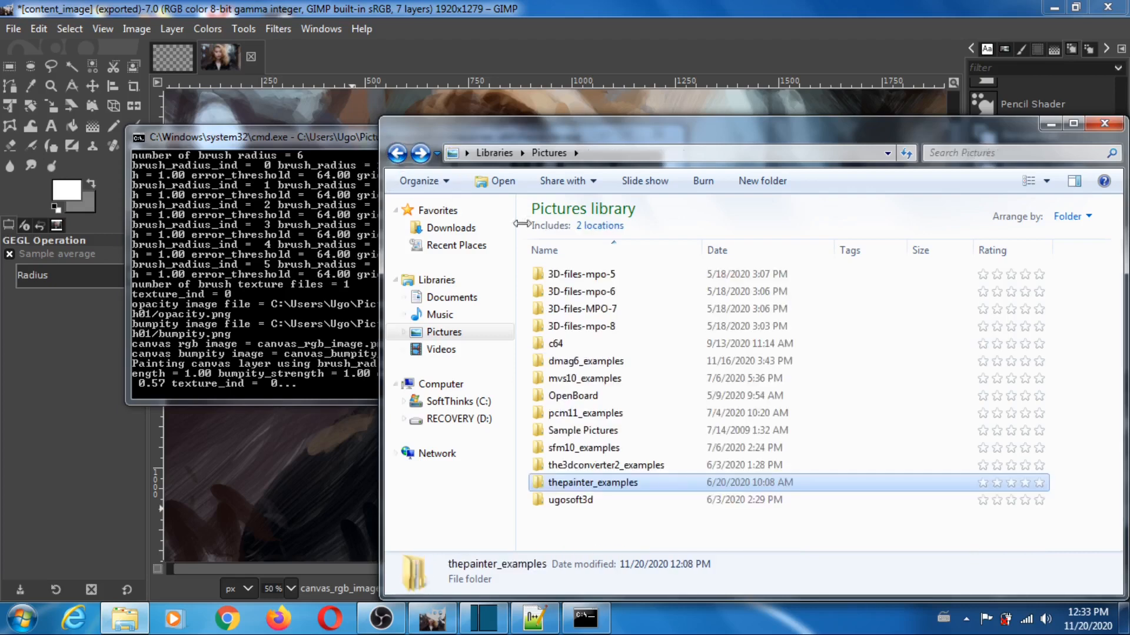
pyautogui.doubleClick(603, 498)
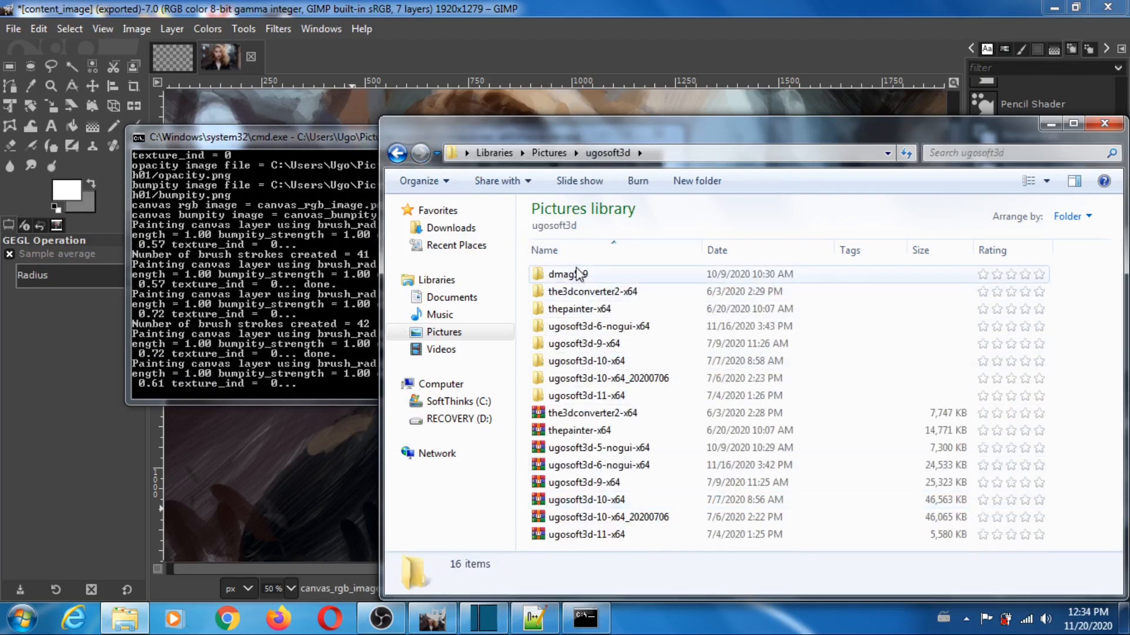
pyautogui.doubleClick(581, 312)
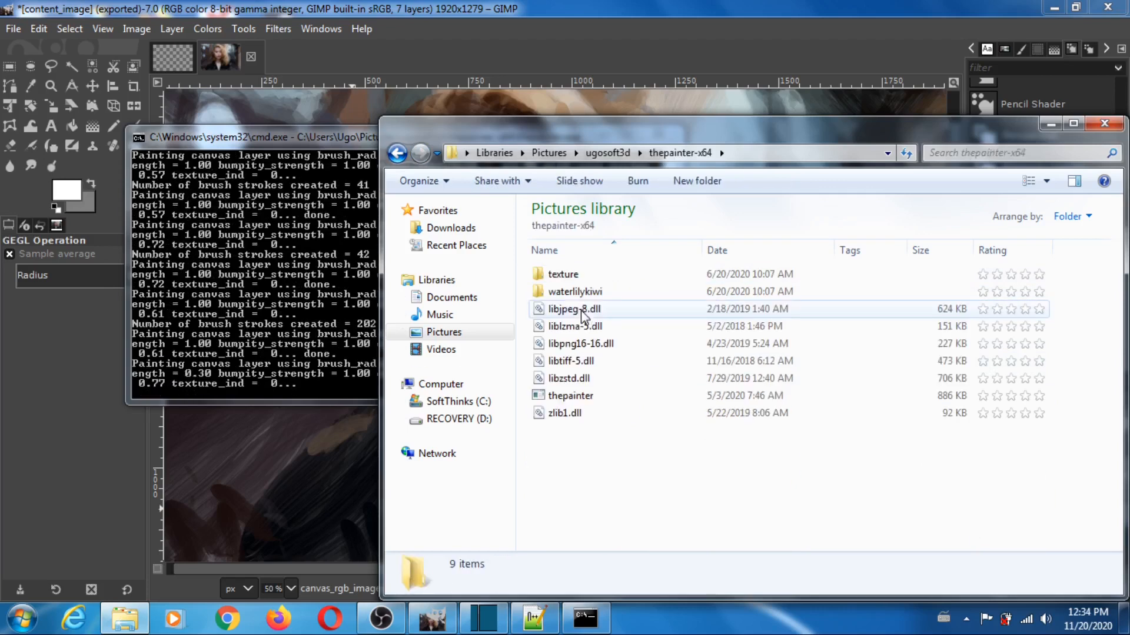
pyautogui.click(569, 278)
pyautogui.doubleClick(569, 277)
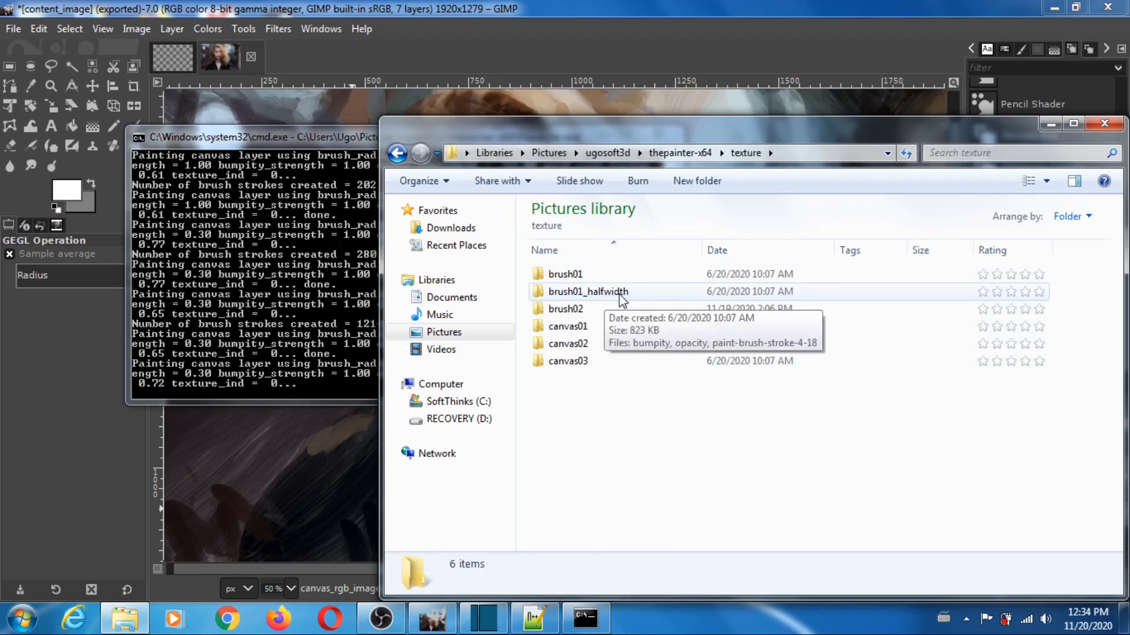
# Step: View the opacity image in the brush01 folder and close the viewer
pyautogui.doubleClick(566, 274)
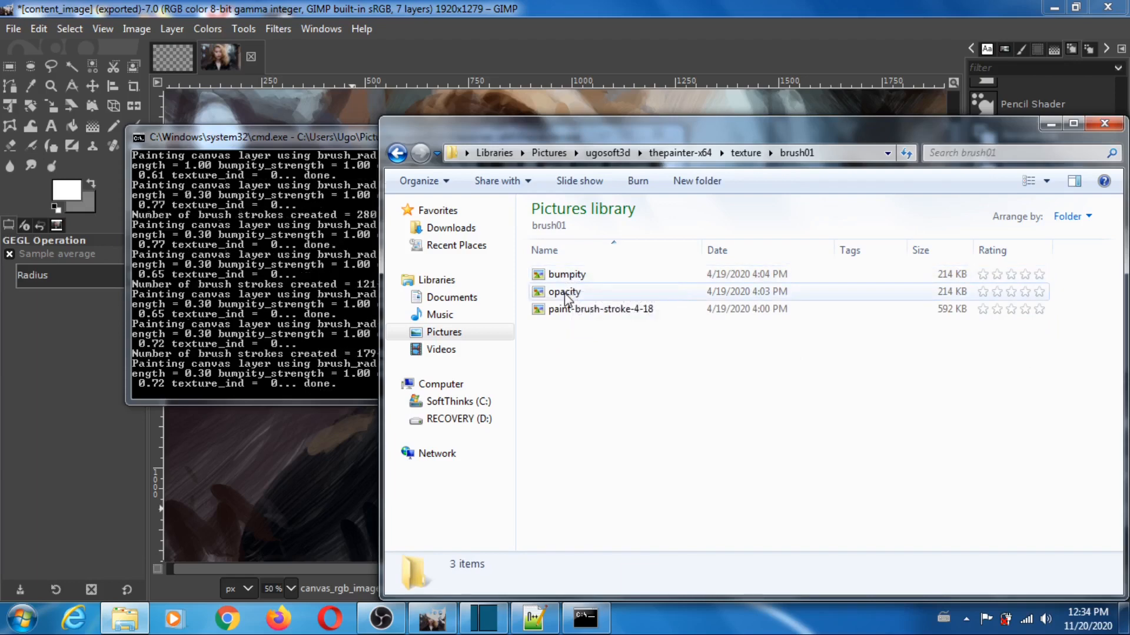
pyautogui.doubleClick(563, 292)
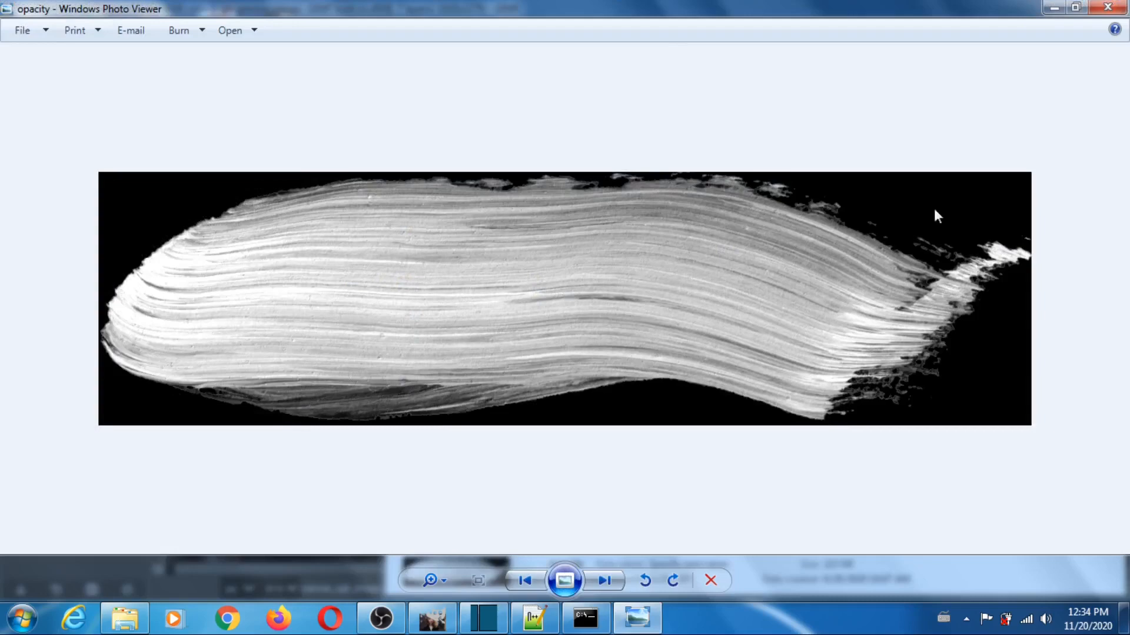
pyautogui.click(1109, 9)
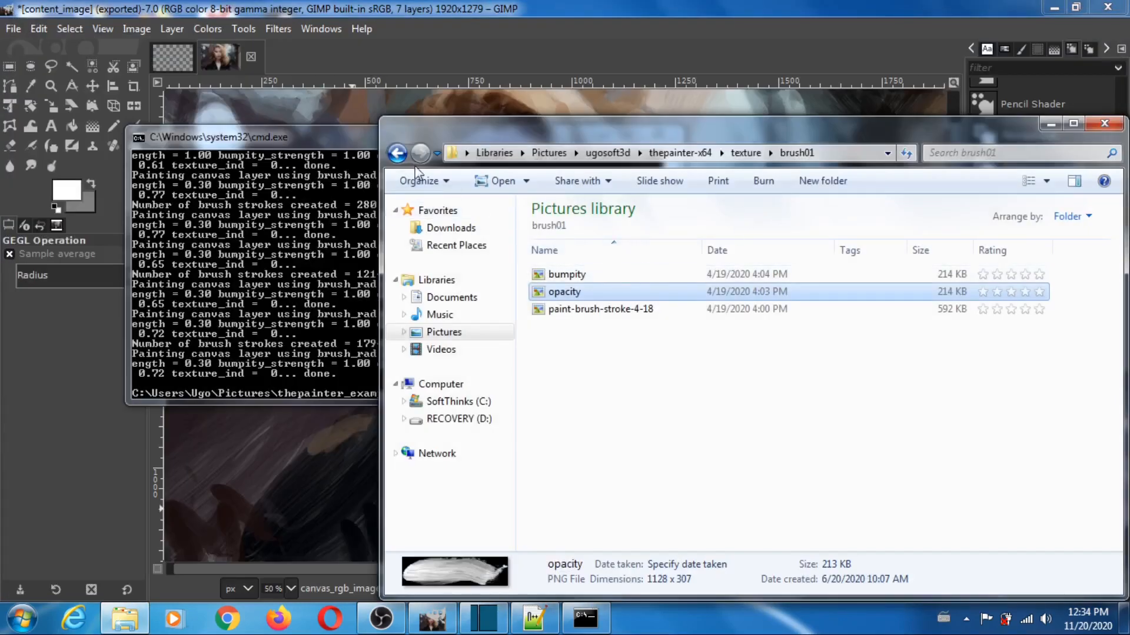
# Step: View the opacity image in the brush01_halfwidth folder, then close the viewer, the folder window and the thepainter console
pyautogui.click(397, 153)
pyautogui.click(599, 295)
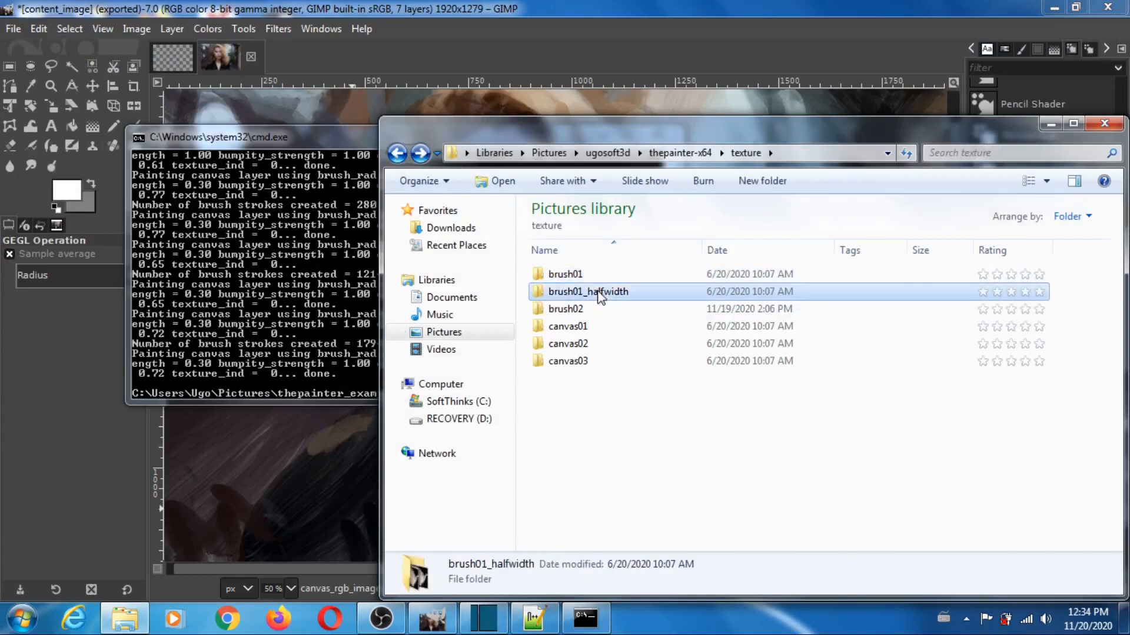
pyautogui.doubleClick(599, 294)
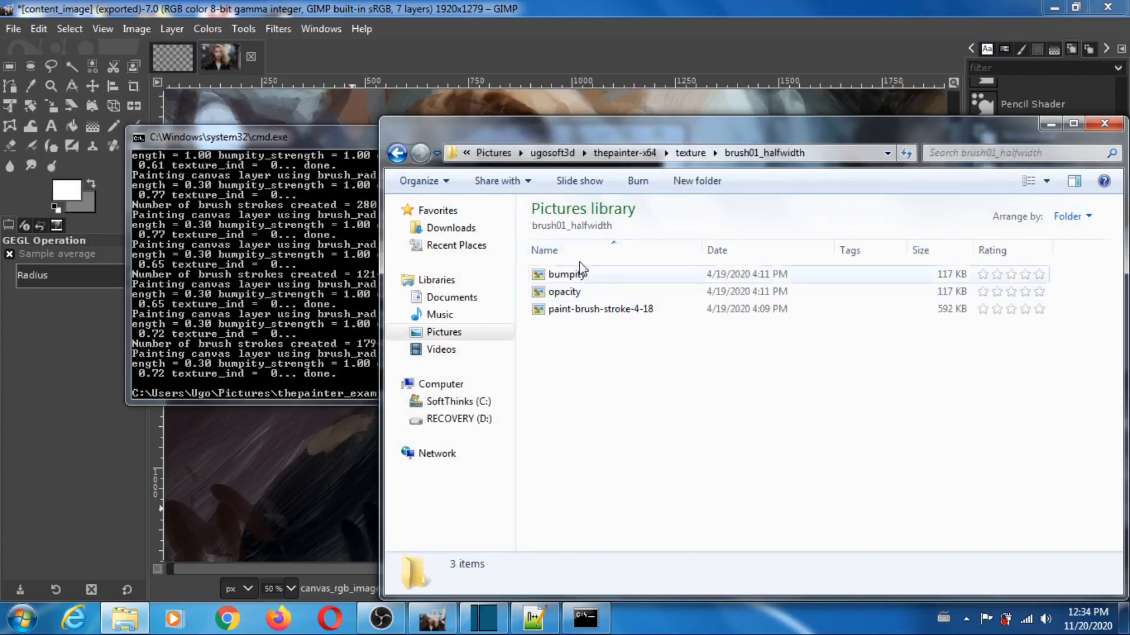
pyautogui.doubleClick(575, 297)
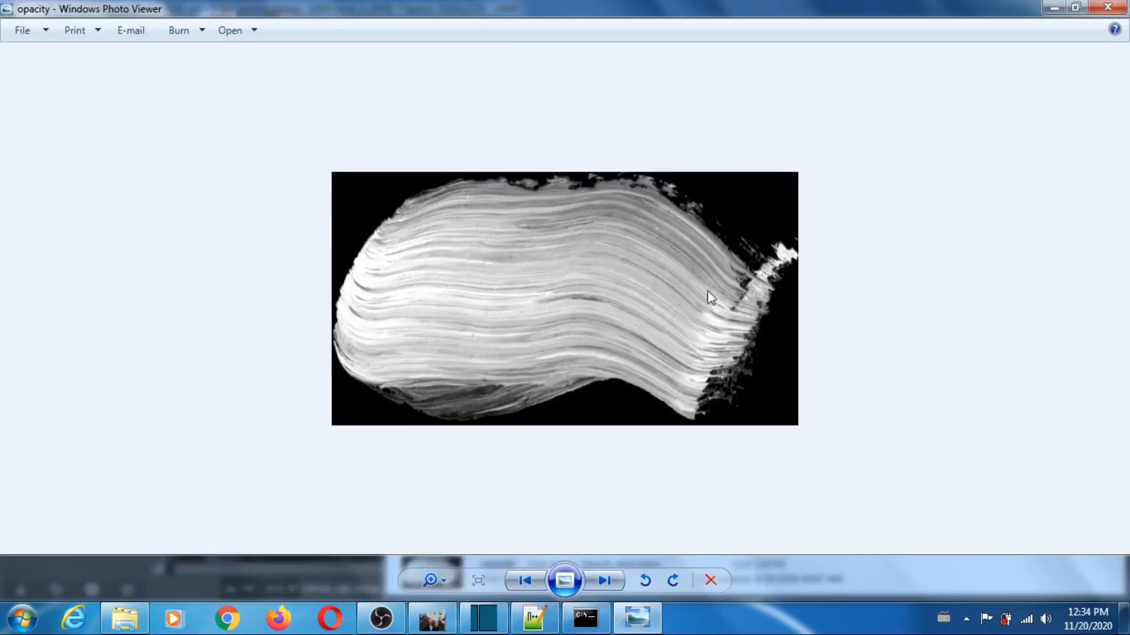
pyautogui.click(1108, 8)
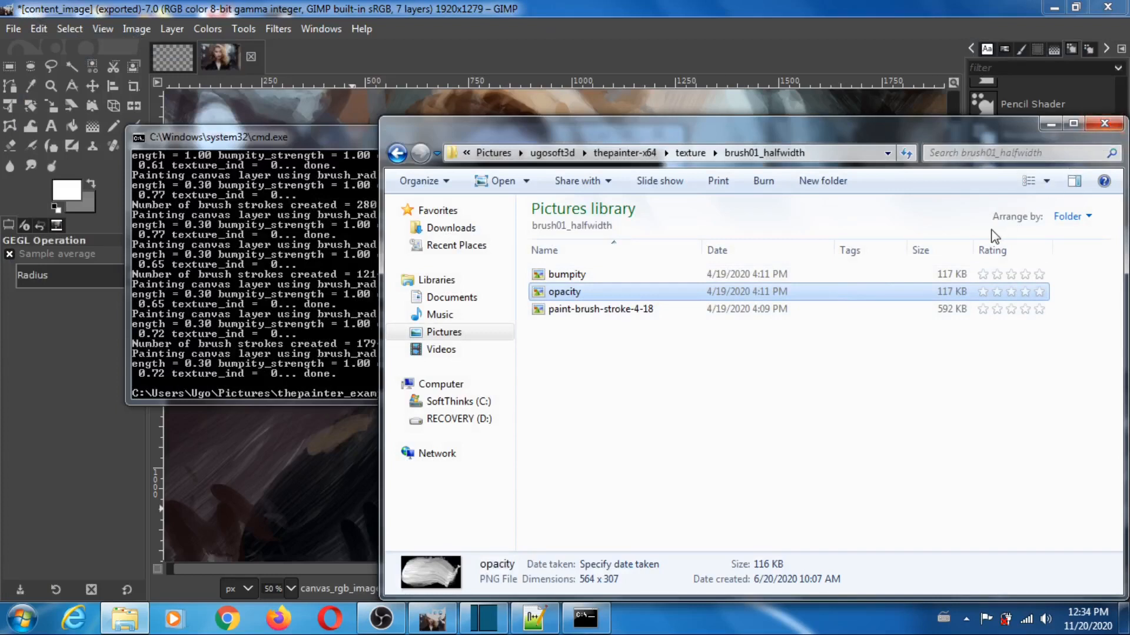
pyautogui.click(1104, 125)
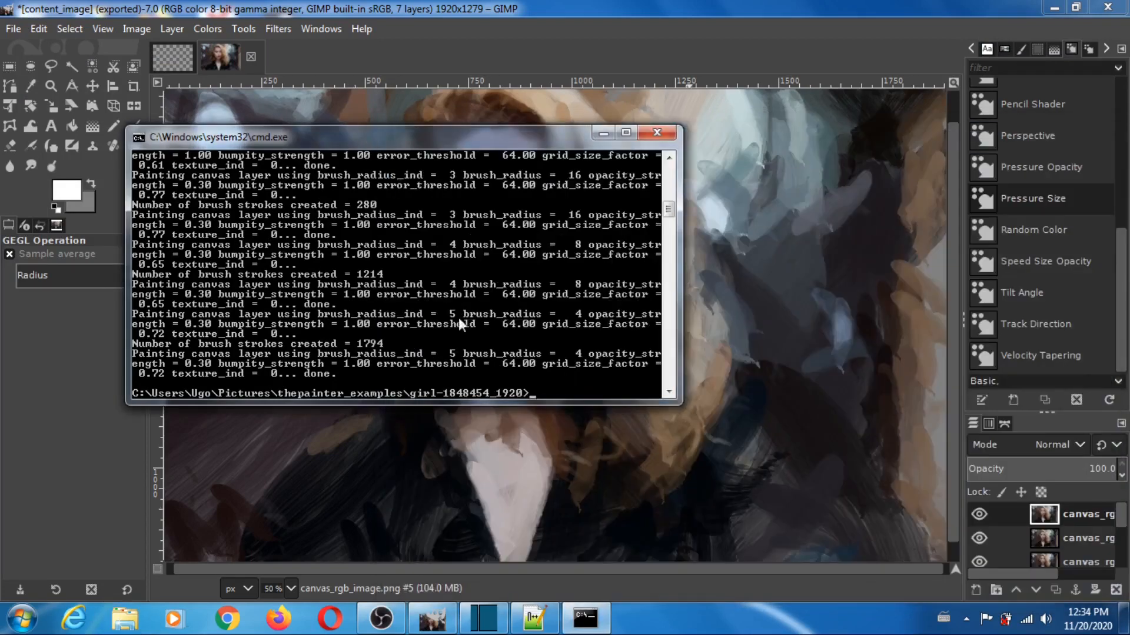
pyautogui.click(656, 132)
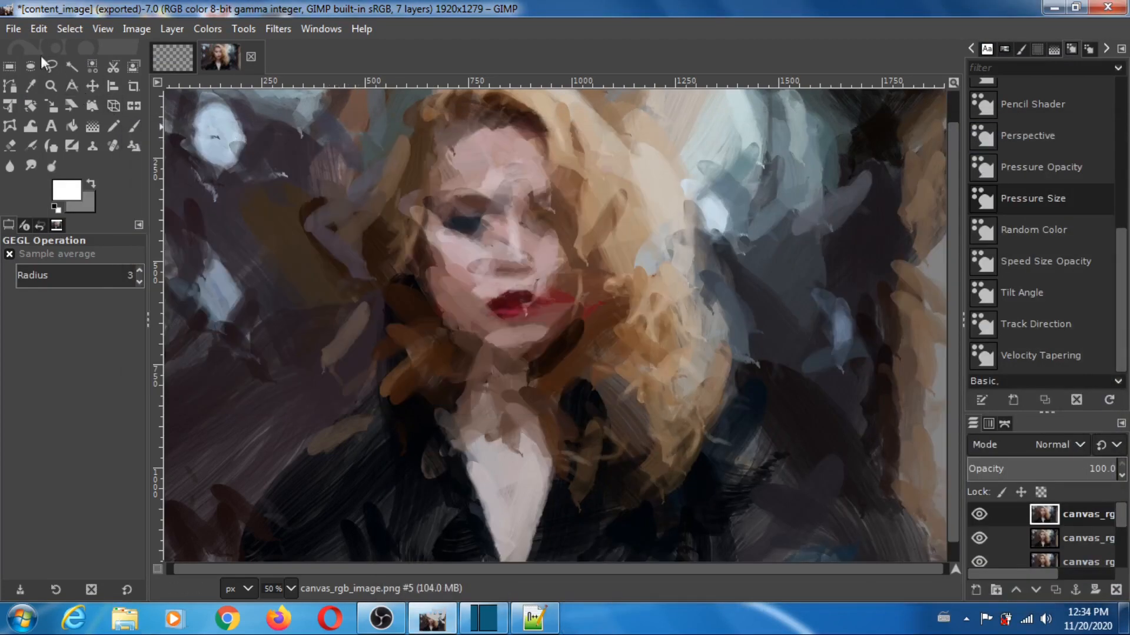
# Step: Open the newly rendered canvas_rgb_image.png as a layer in the portrait image
pyautogui.click(13, 29)
pyautogui.click(59, 108)
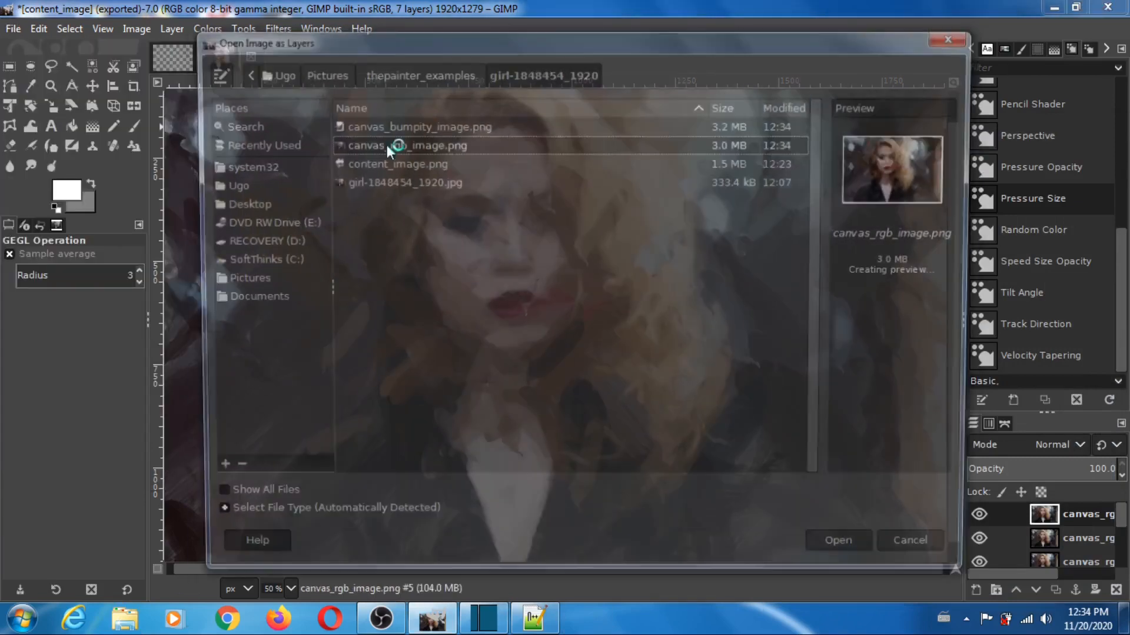
pyautogui.click(852, 552)
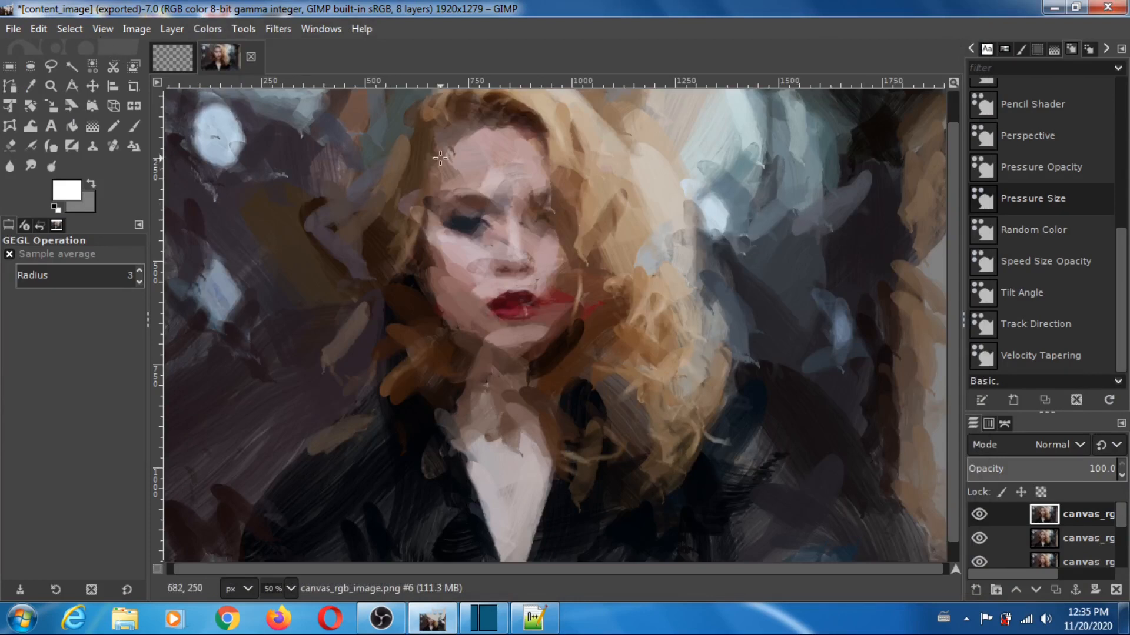
# Step: Examine the new painting layer at 25% and at 100% zoom, looking over the brush strokes on the face and hair
pyautogui.click(106, 27)
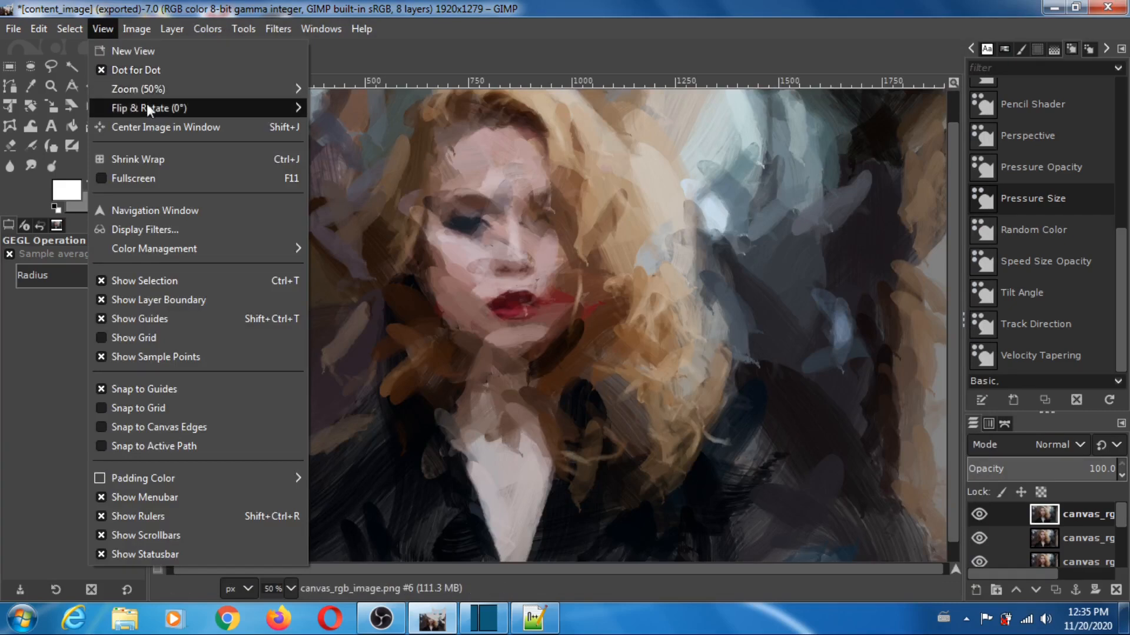
pyautogui.moveTo(274, 88)
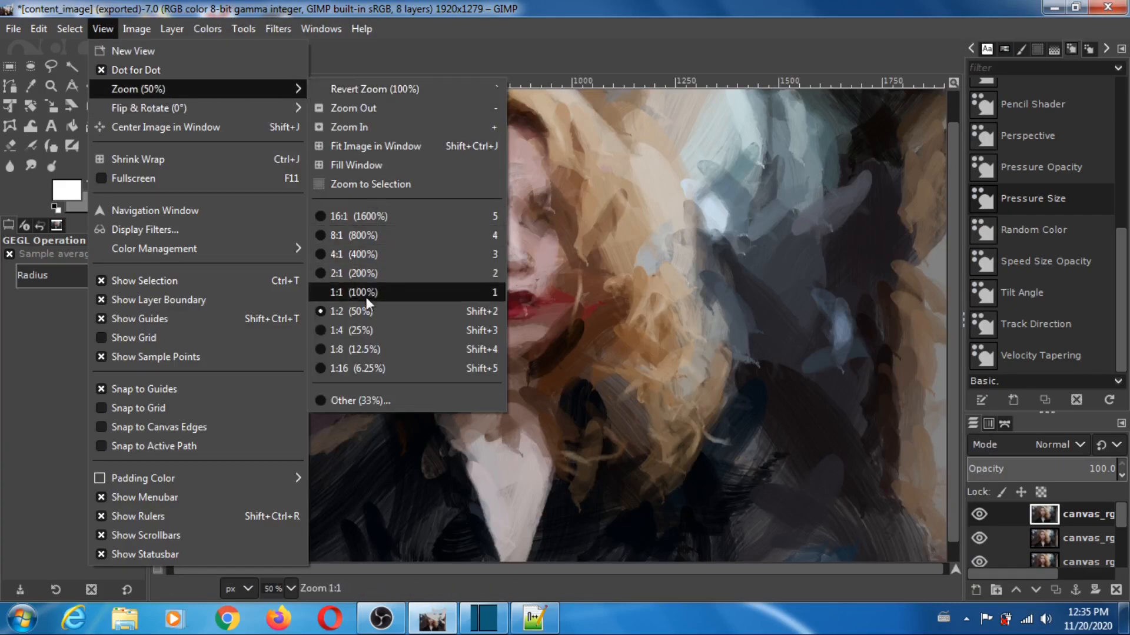
pyautogui.click(365, 328)
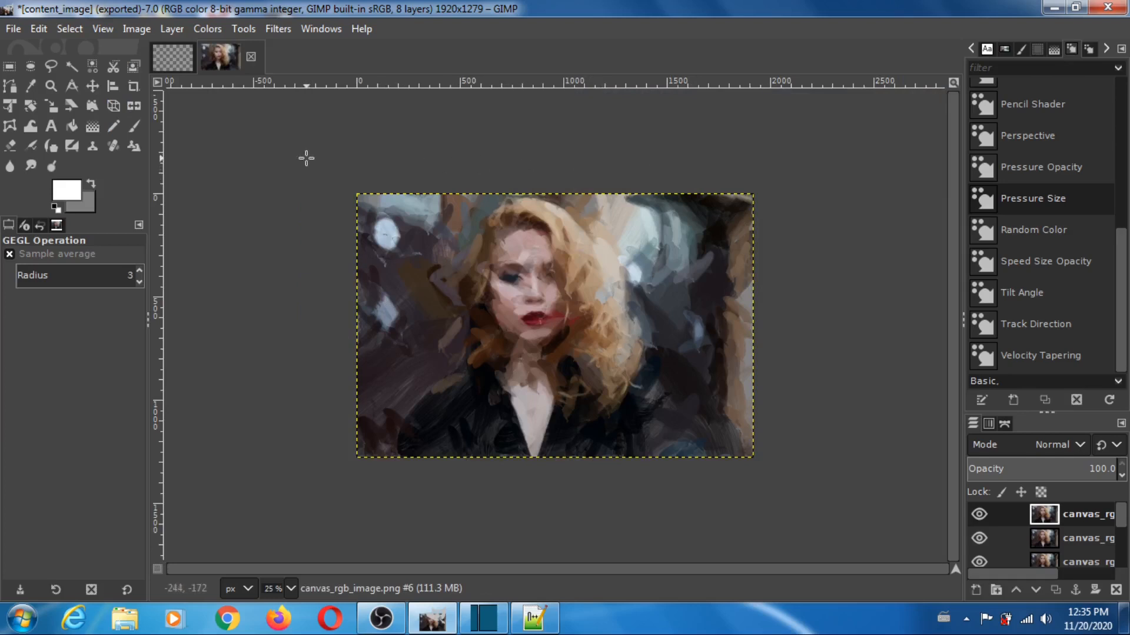
pyautogui.click(104, 29)
pyautogui.moveTo(134, 90)
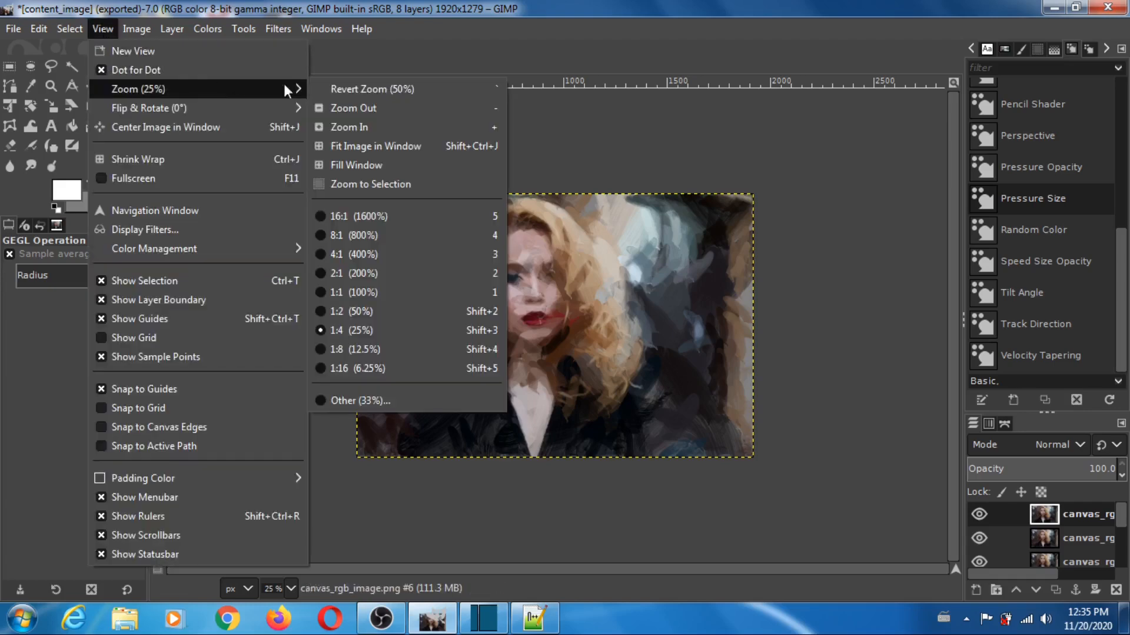
pyautogui.click(366, 293)
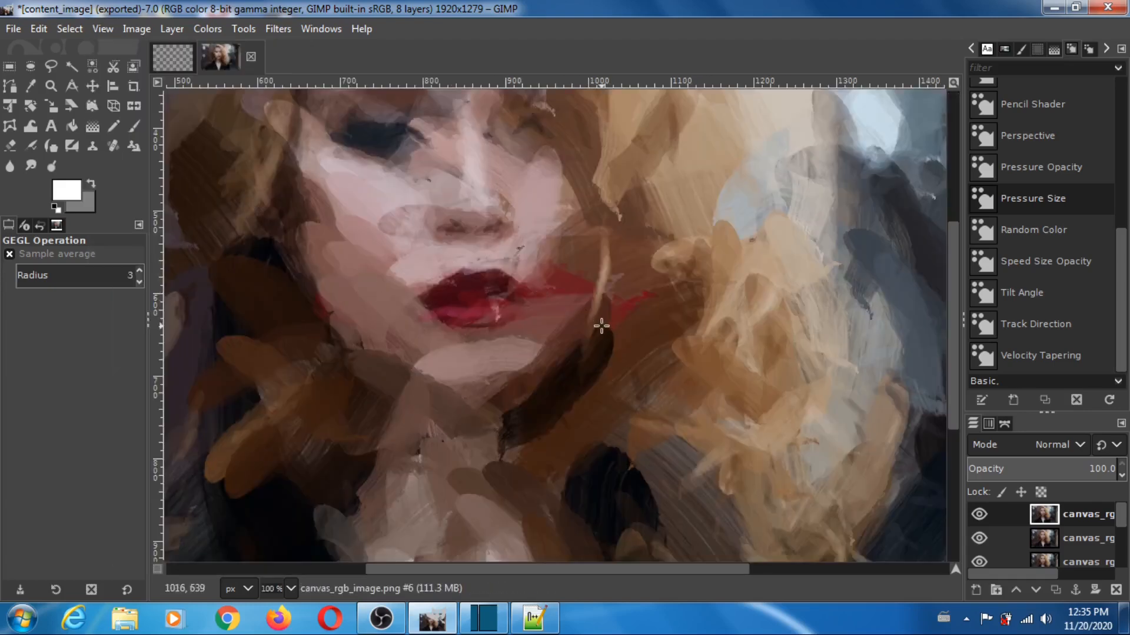
pyautogui.scroll(-3, 601, 326)
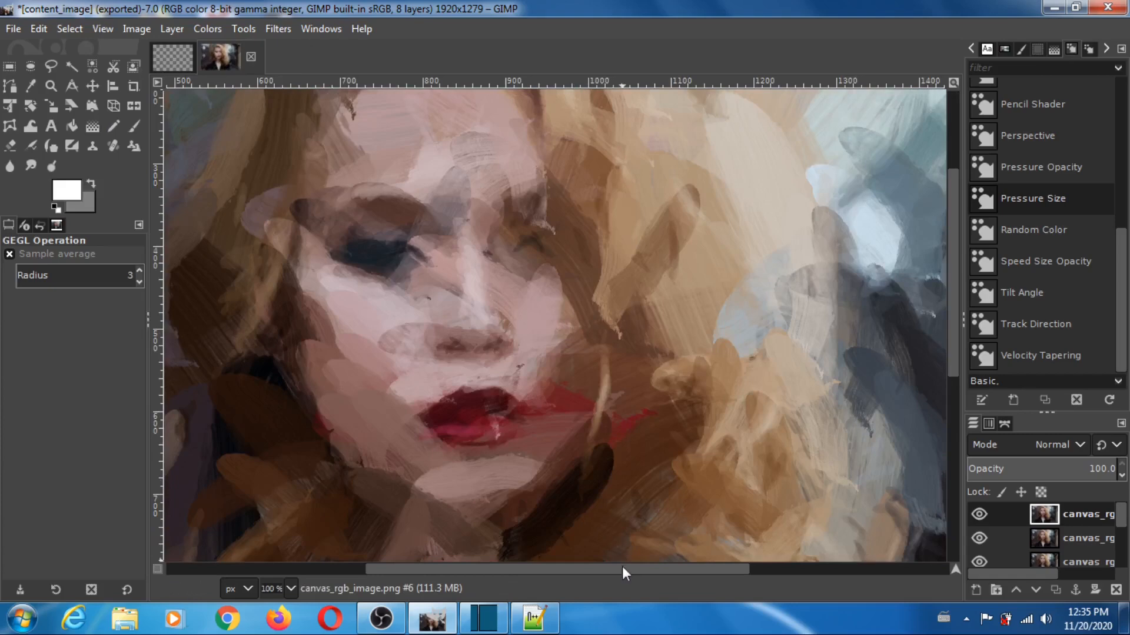
pyautogui.moveTo(623, 566); pyautogui.dragTo(555, 570)
pyautogui.scroll(4, 620, 453)
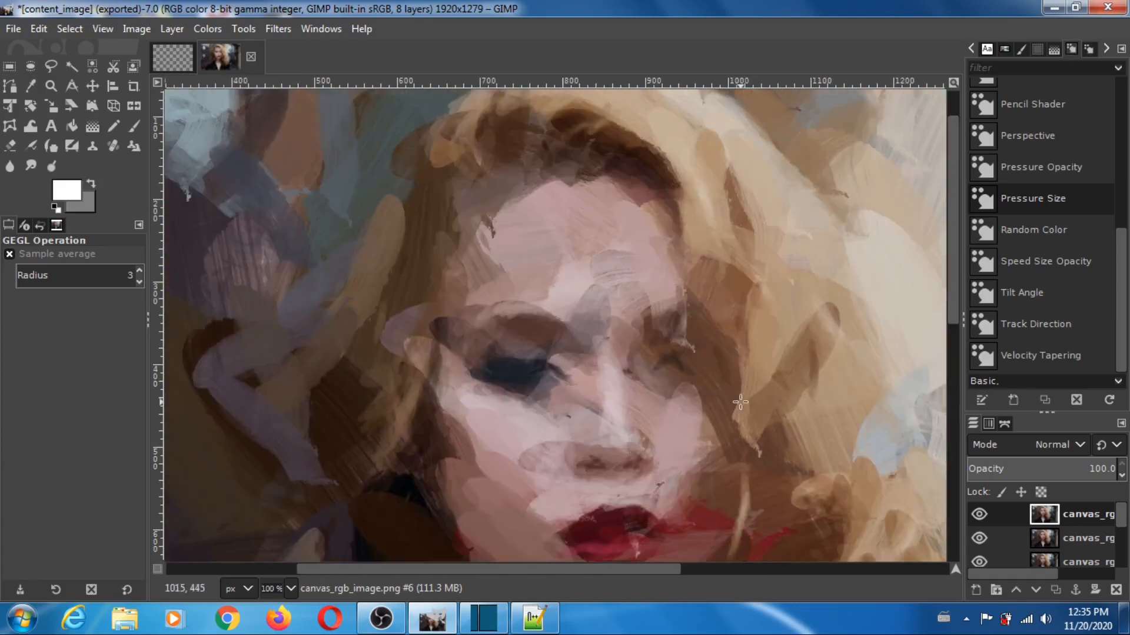
pyautogui.scroll(-10, 723, 421)
pyautogui.scroll(10, 740, 402)
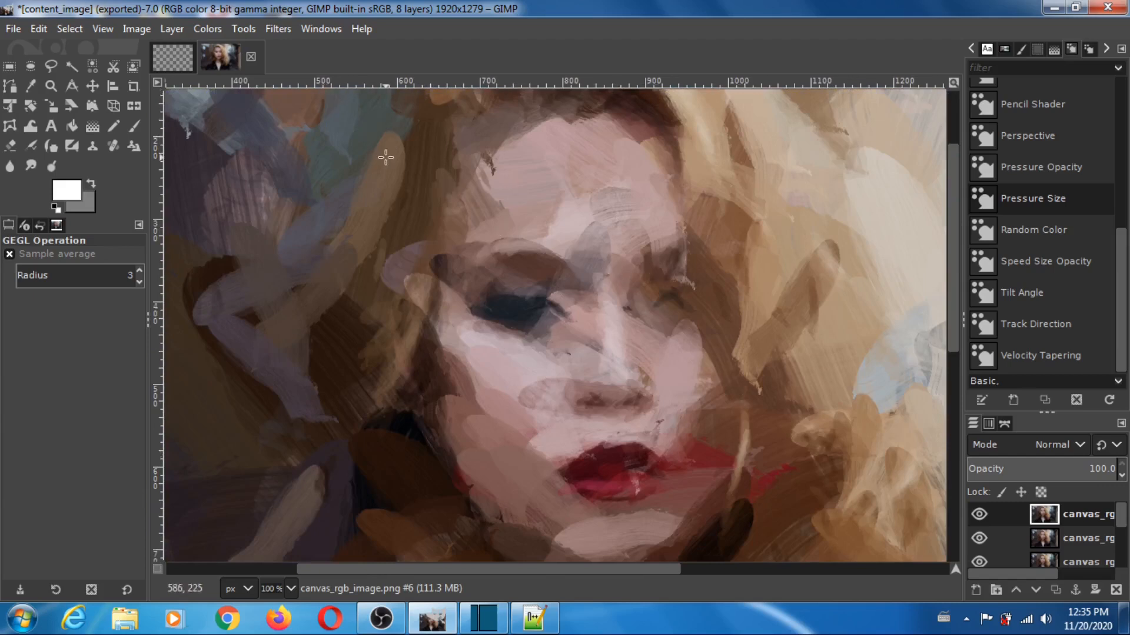
# Step: Apply Sharpen (Unsharp Mask) twice to the new painting layer with radius 3, amount 0.5 and threshold 0
pyautogui.click(276, 28)
pyautogui.moveTo(318, 159)
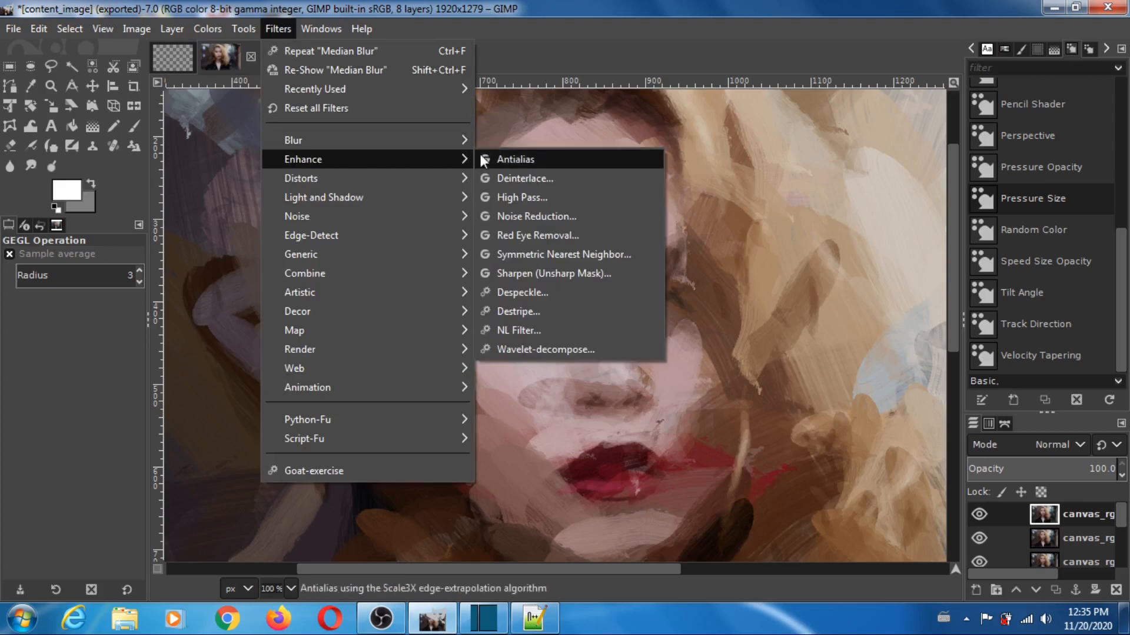
pyautogui.click(562, 273)
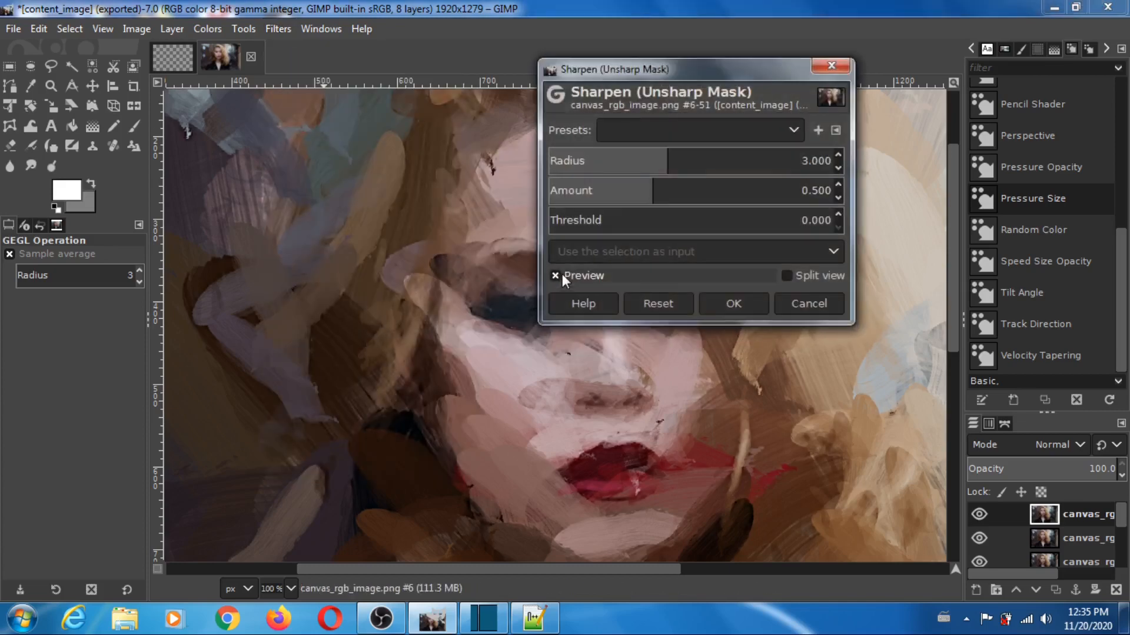
pyautogui.click(731, 304)
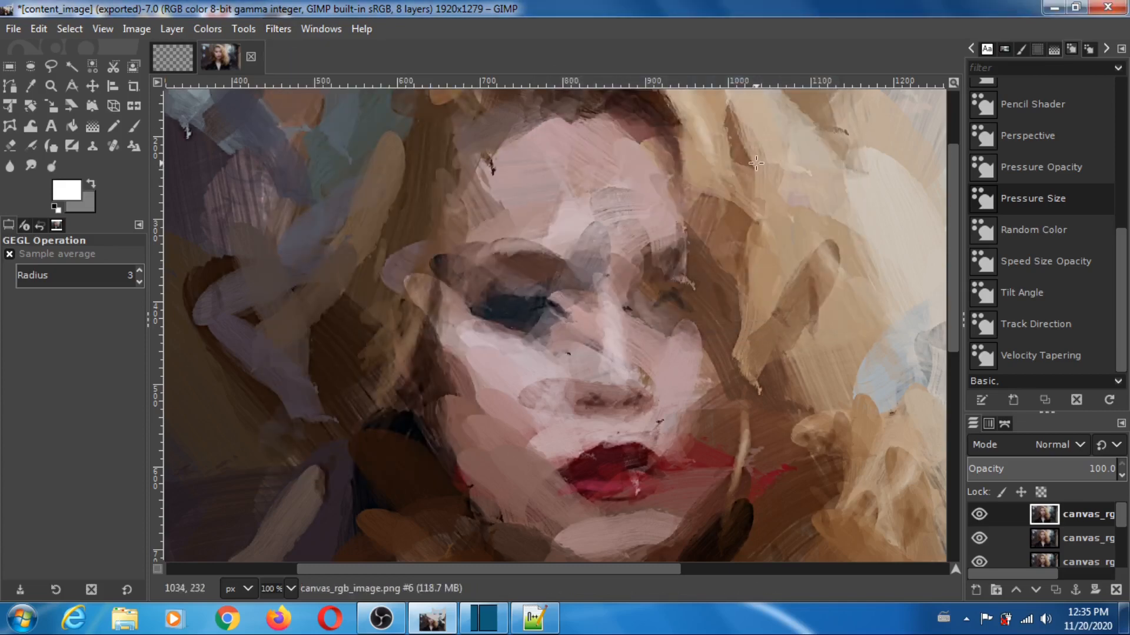
pyautogui.click(277, 29)
pyautogui.moveTo(497, 164)
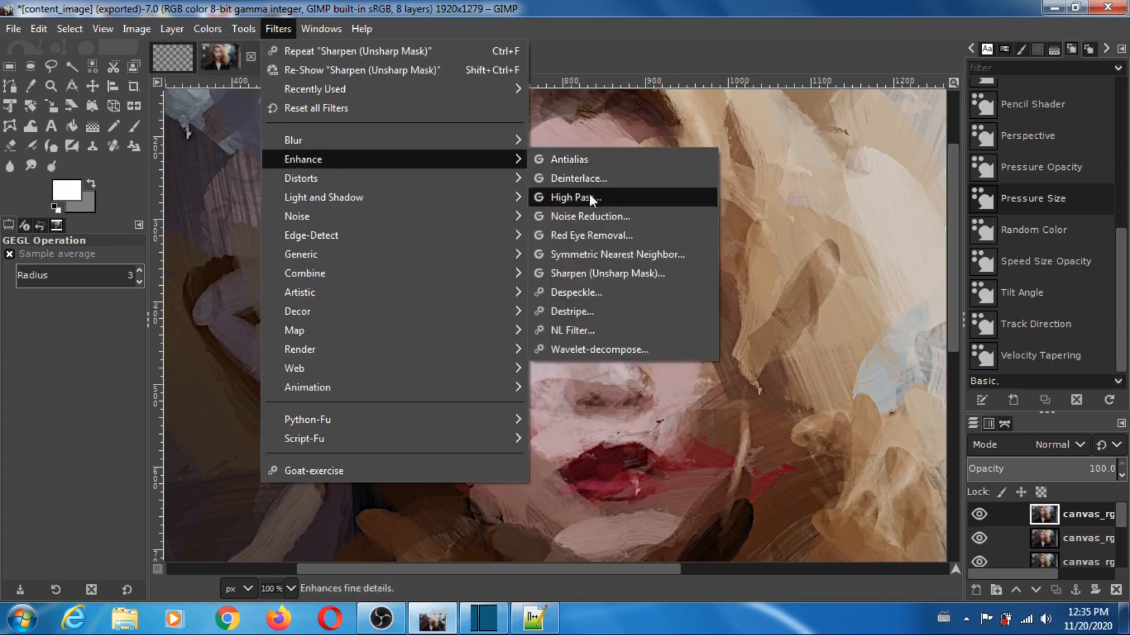
pyautogui.click(602, 274)
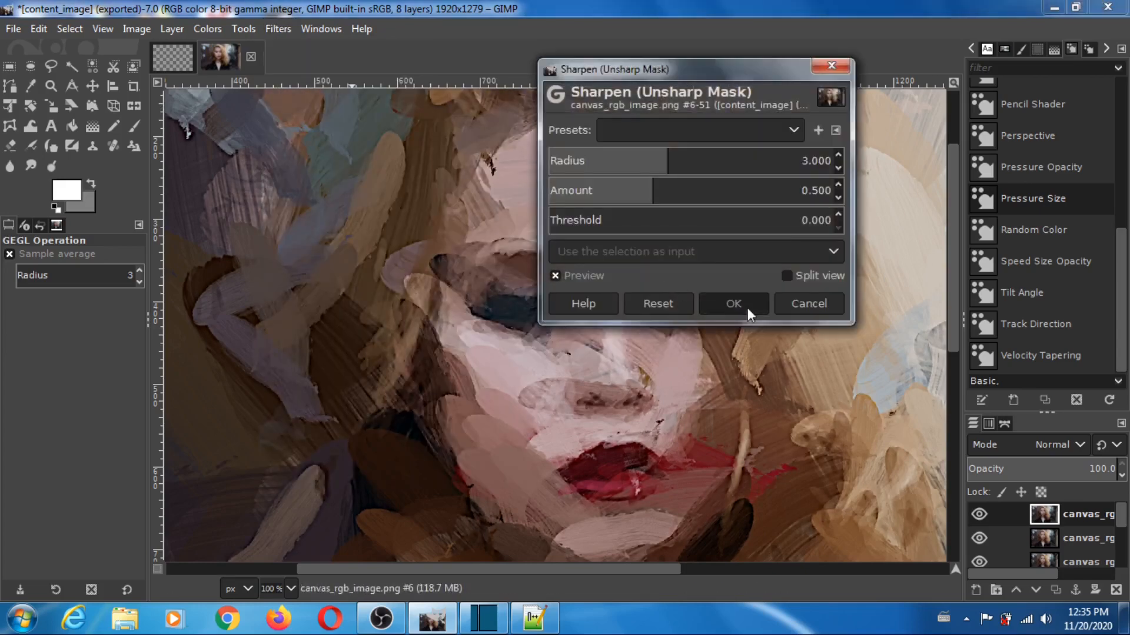
pyautogui.click(736, 305)
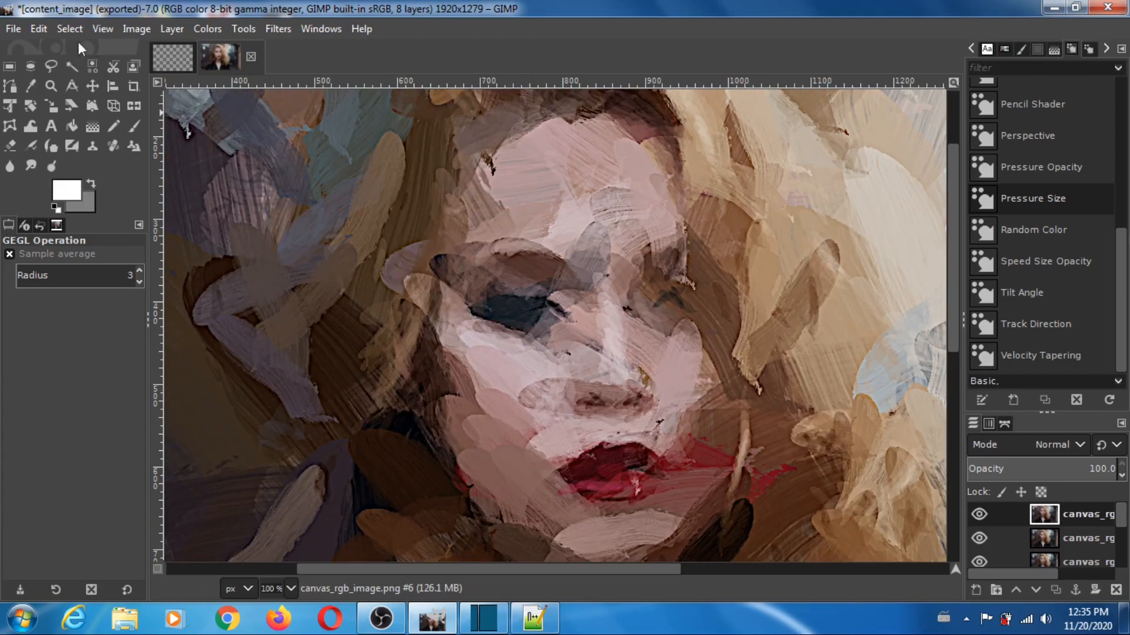
# Step: Review the sharpened painting at 50% zoom, from the hair down to the jacket
pyautogui.click(102, 27)
pyautogui.moveTo(216, 88)
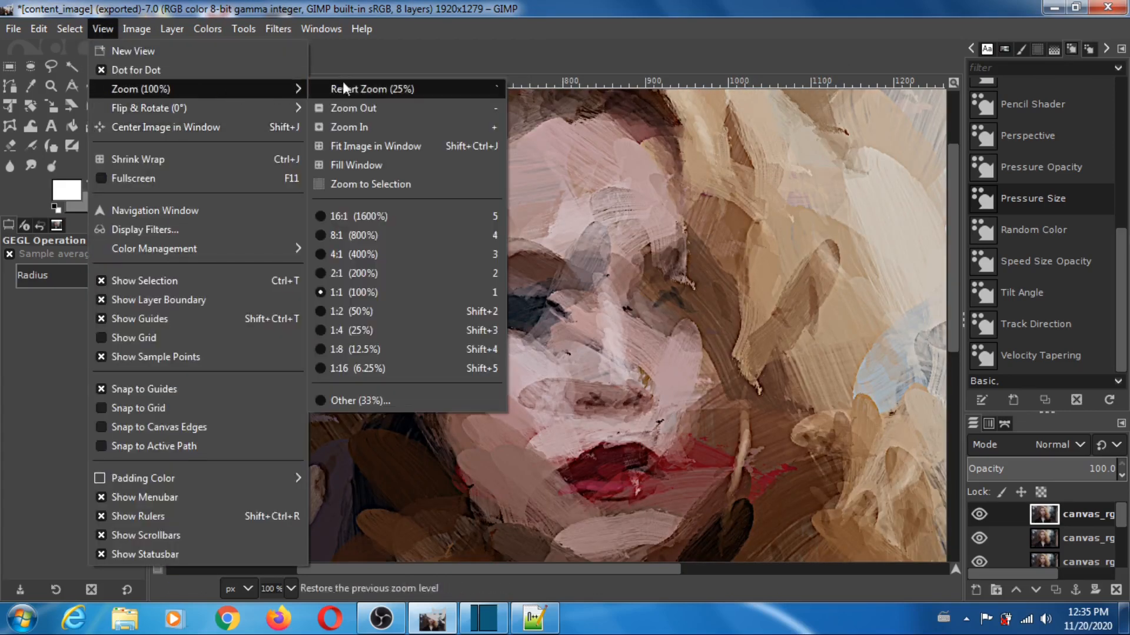
pyautogui.click(365, 311)
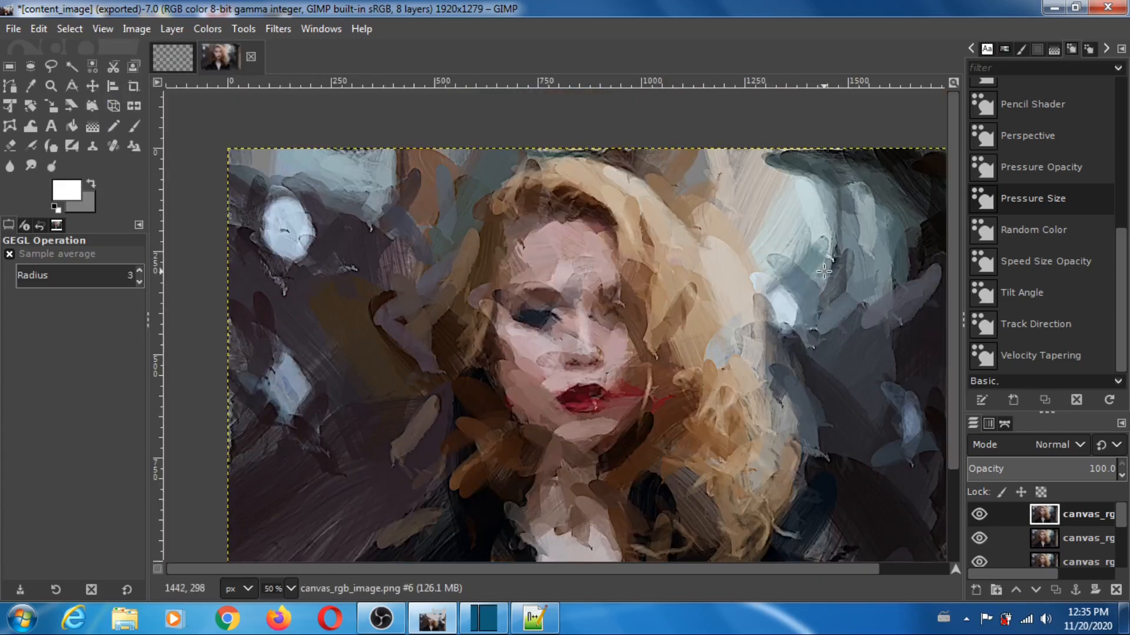
pyautogui.scroll(-4, 802, 253)
pyautogui.scroll(3, 802, 259)
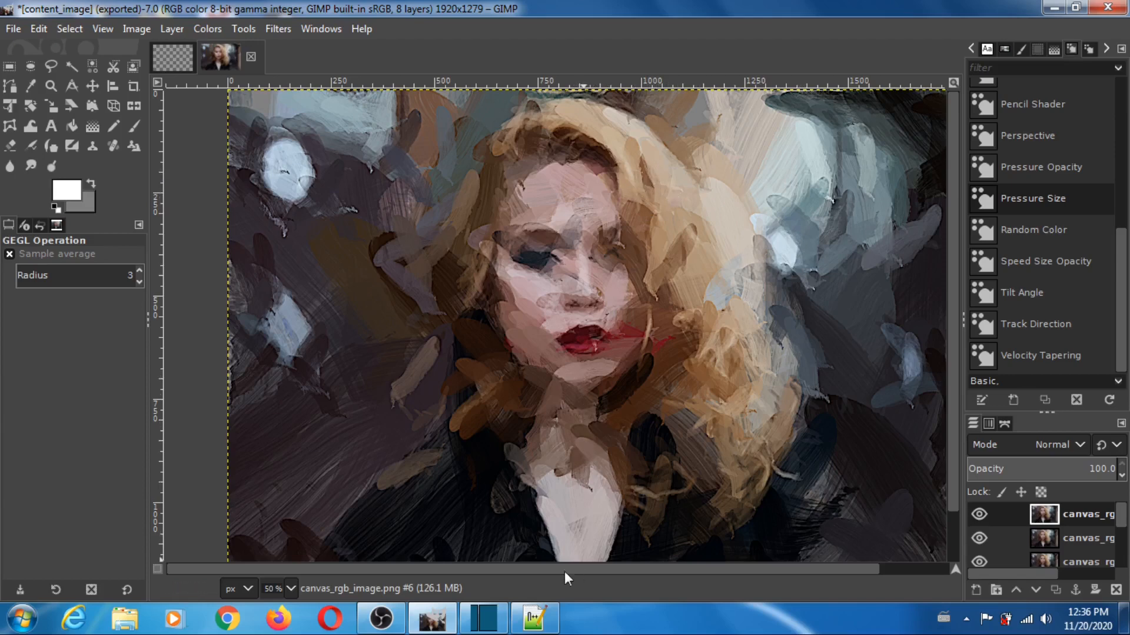
# Step: Browse the Pictures library to the texture folder inside ugosoft3d, thepainter-x64
pyautogui.moveTo(539, 625)
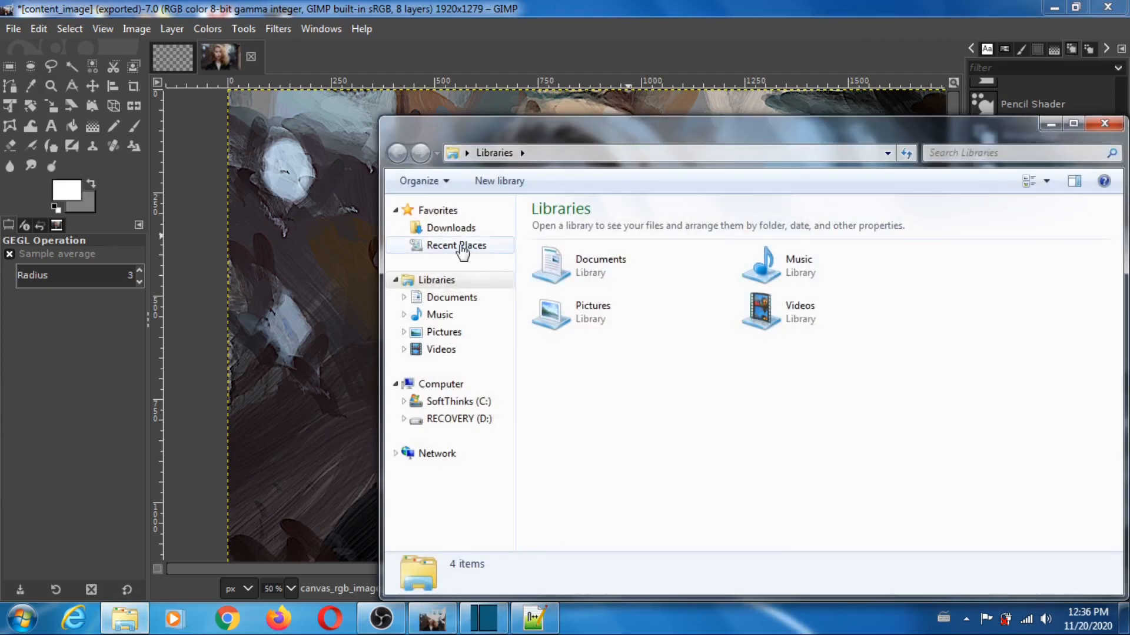
pyautogui.click(453, 332)
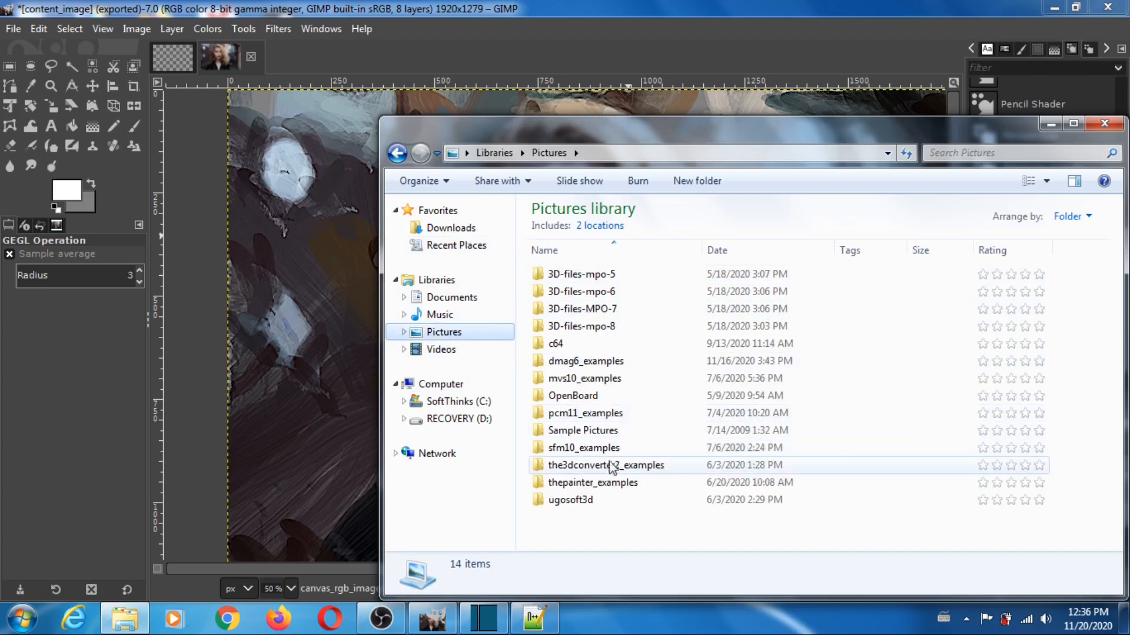
pyautogui.doubleClick(583, 500)
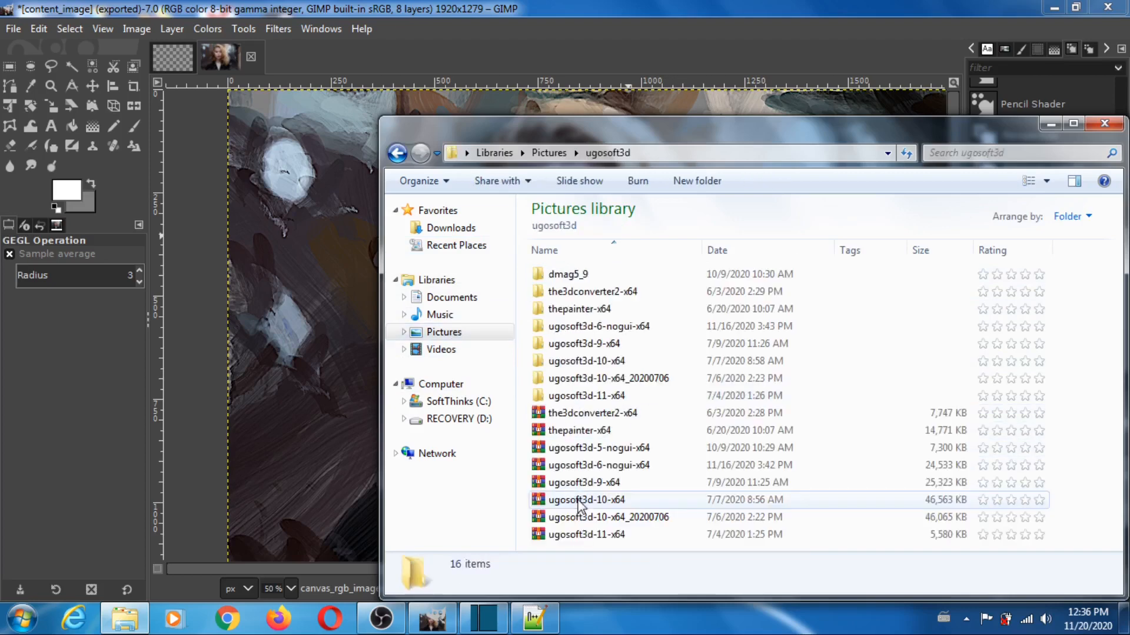
pyautogui.doubleClick(581, 313)
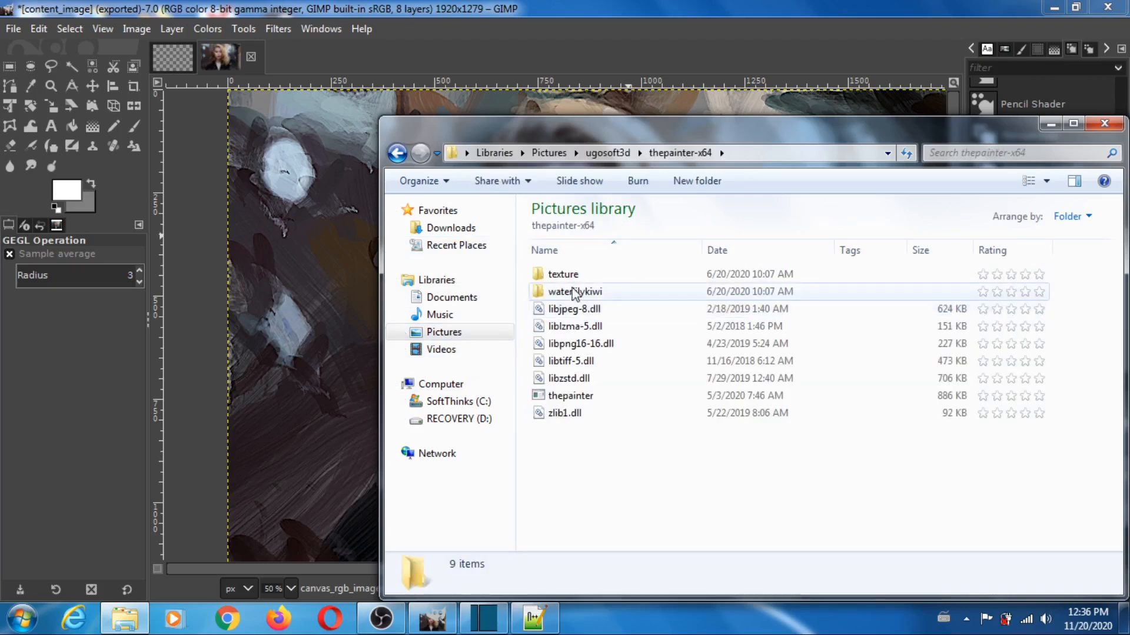
pyautogui.doubleClick(563, 273)
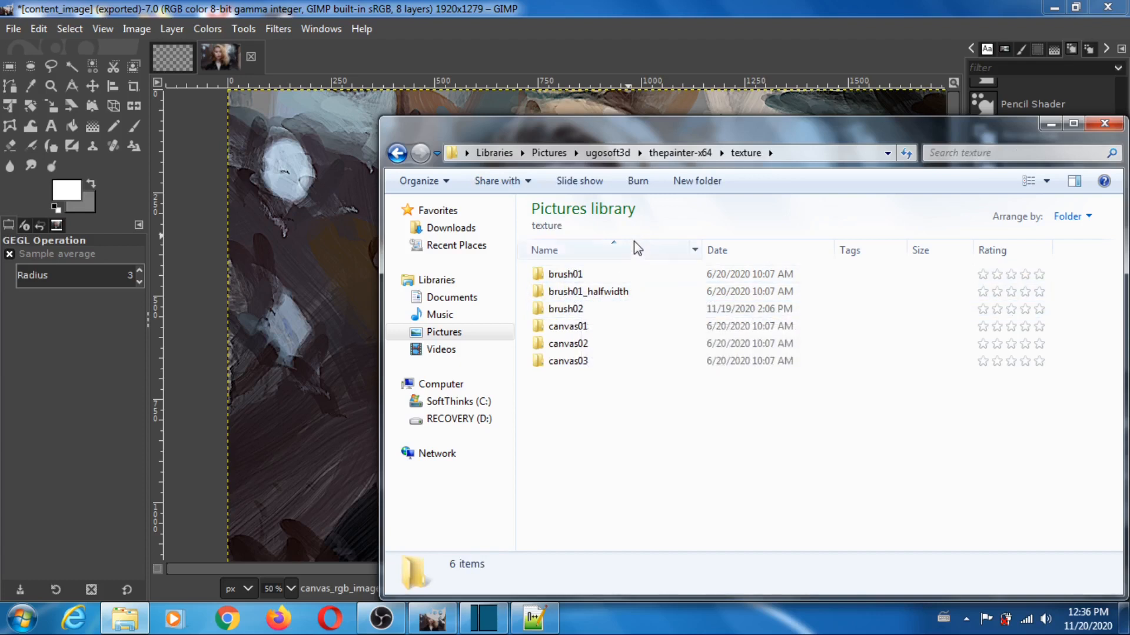
# Step: View the opacity and bumpity images in the brush01 folder, closing the viewer after each
pyautogui.doubleClick(571, 275)
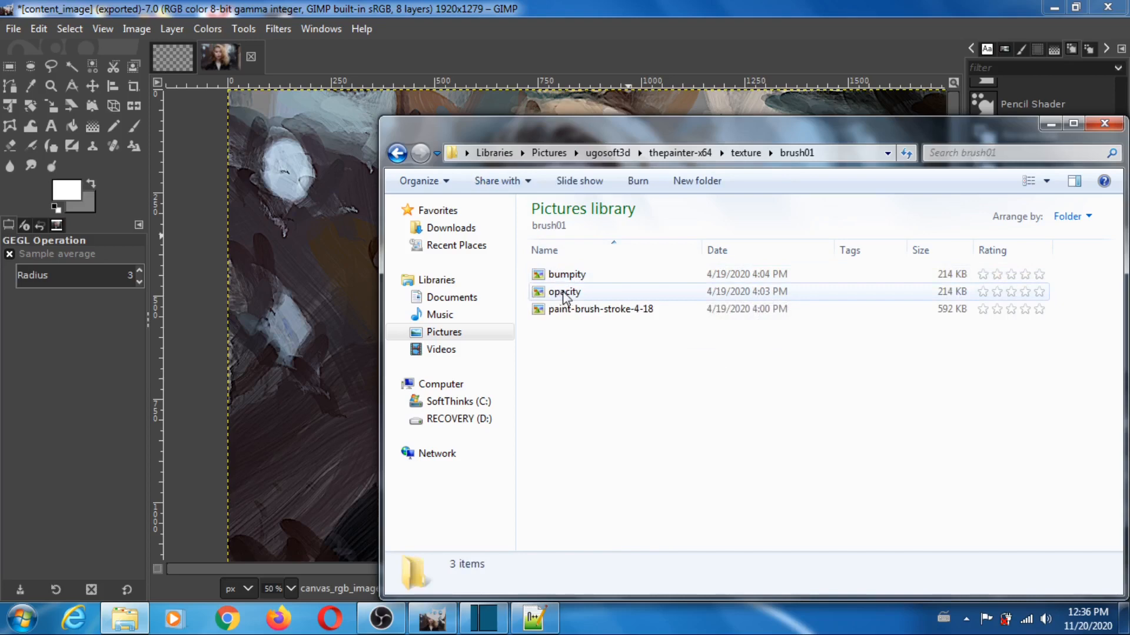
pyautogui.doubleClick(563, 292)
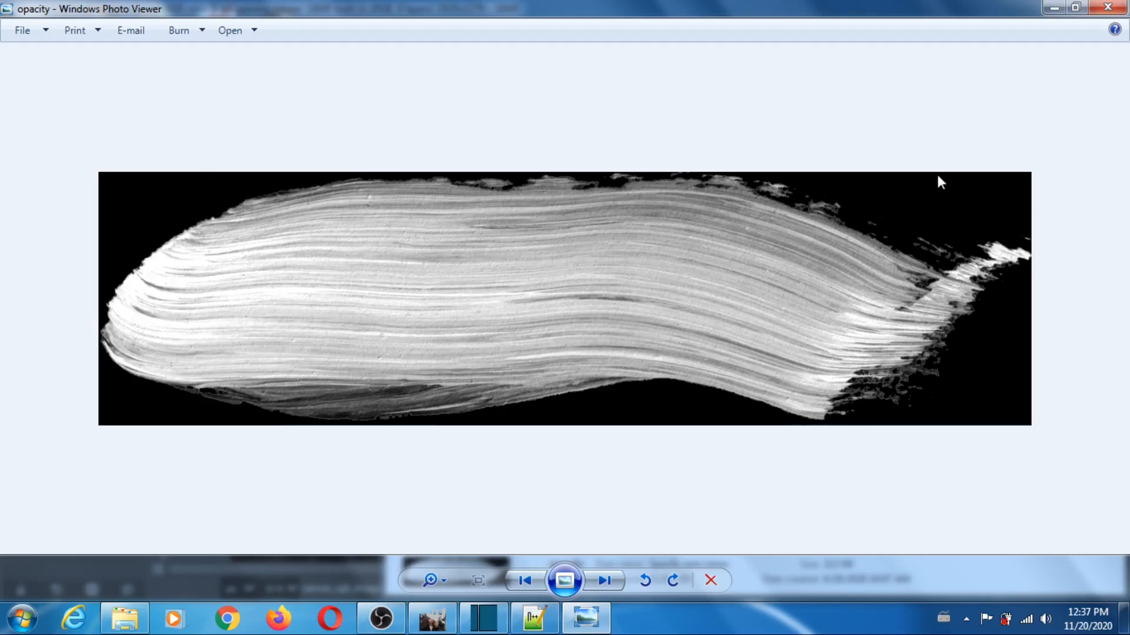
pyautogui.click(1107, 7)
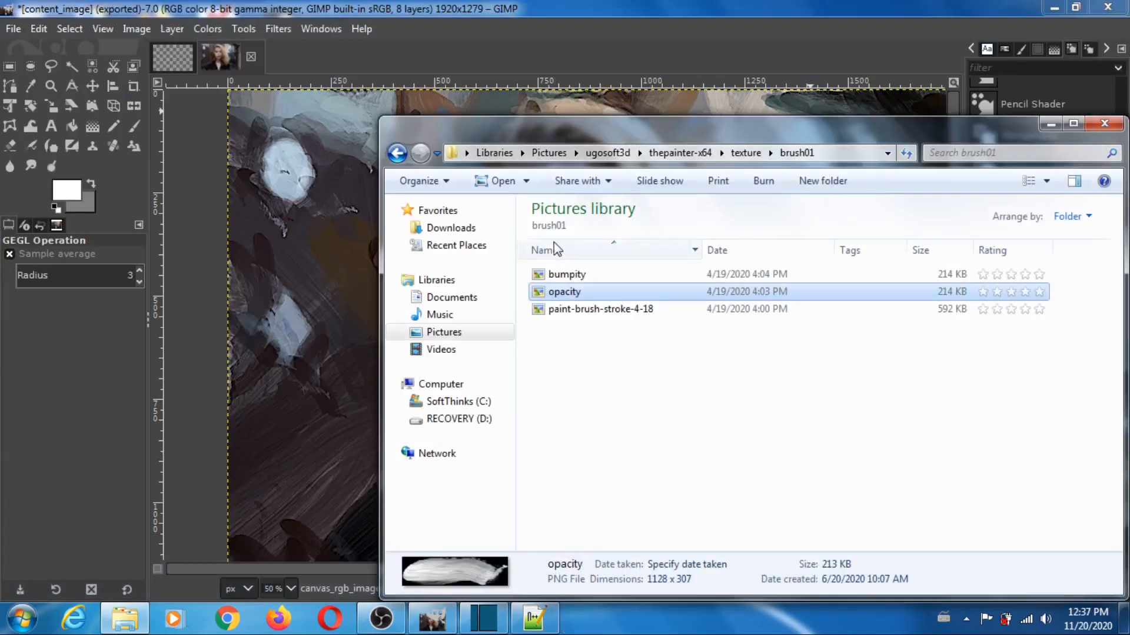
pyautogui.doubleClick(571, 275)
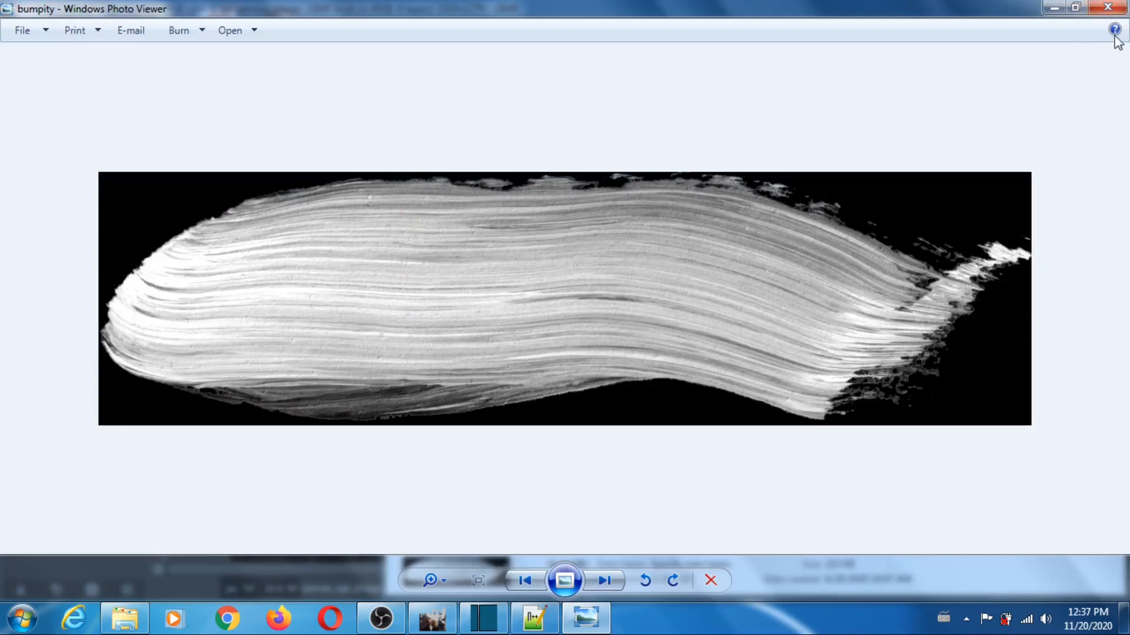
pyautogui.click(1107, 7)
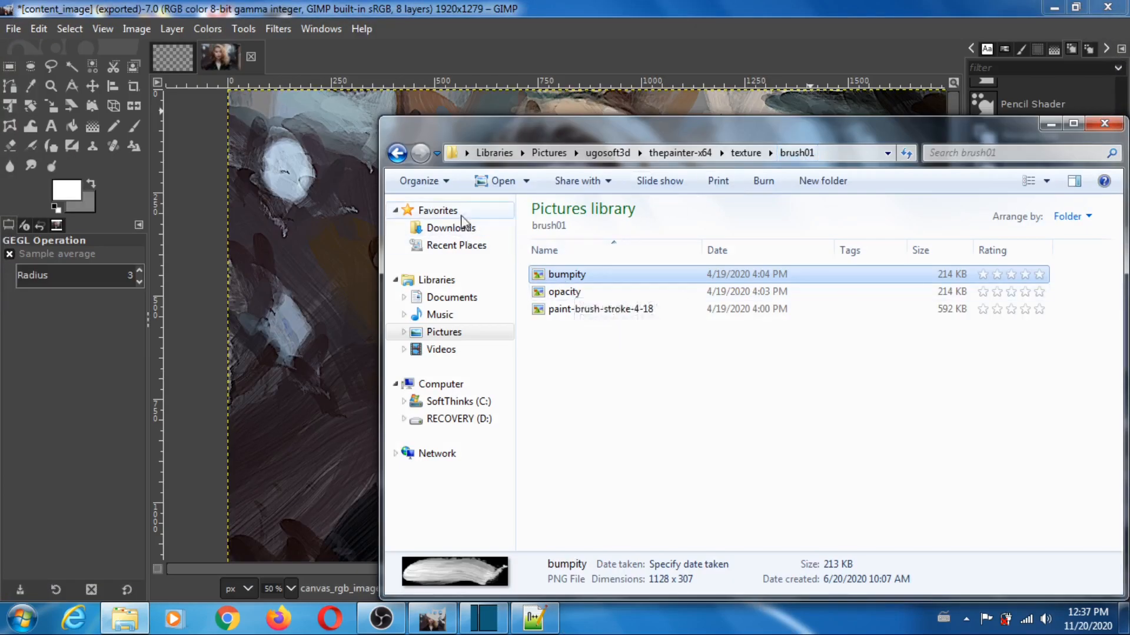
# Step: View the opacity image in the brush01_halfwidth folder, then close the viewer and the folder window
pyautogui.click(397, 153)
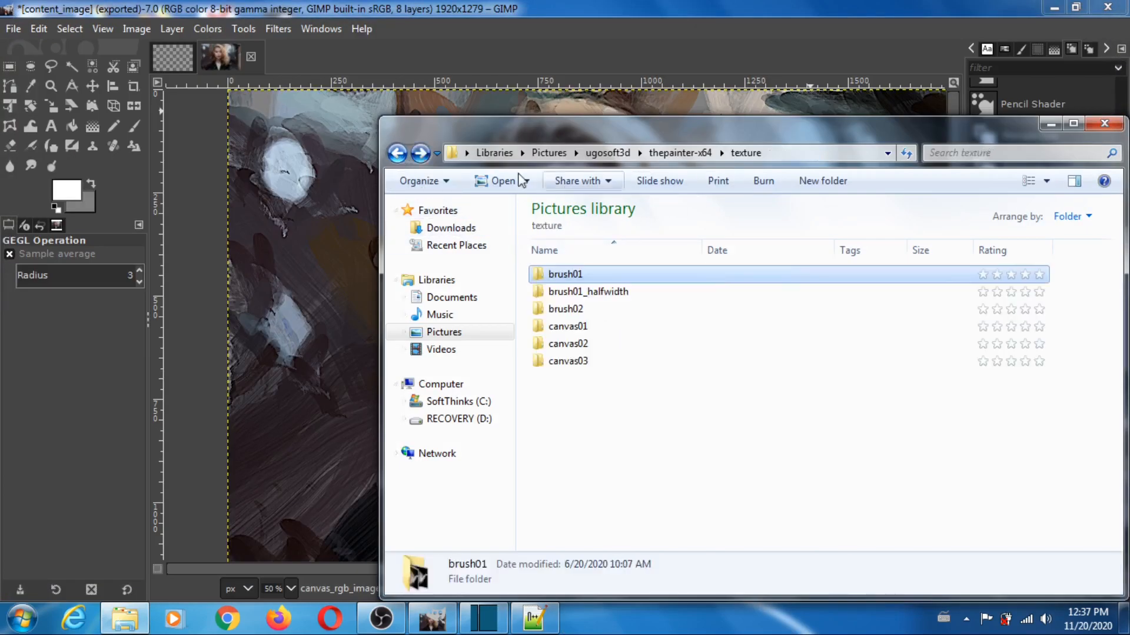
pyautogui.click(608, 294)
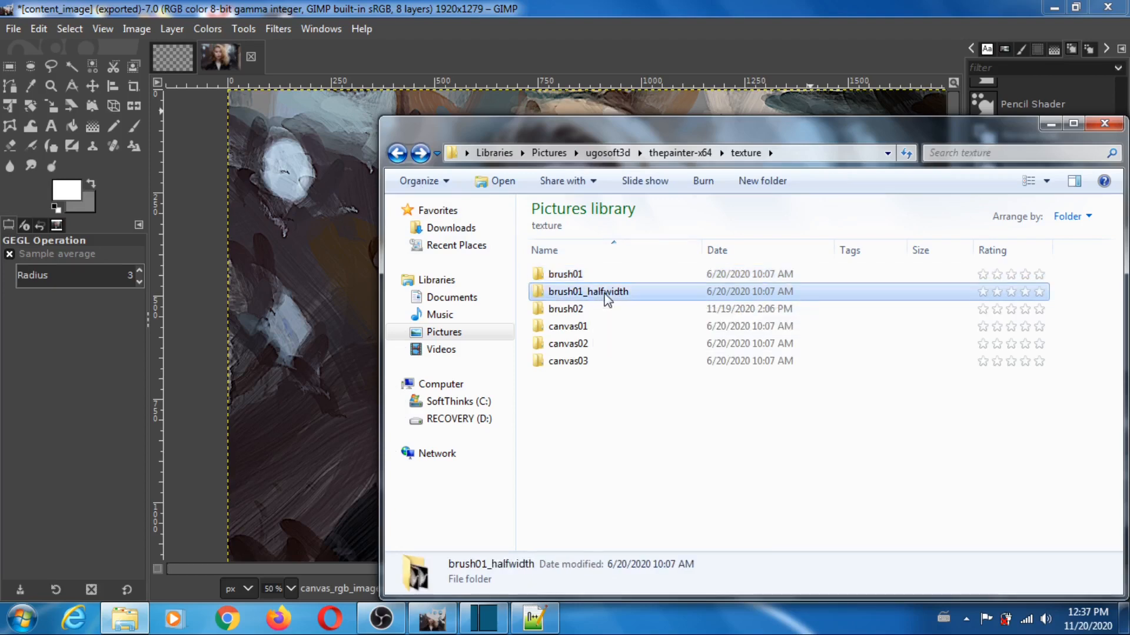
pyautogui.doubleClick(607, 295)
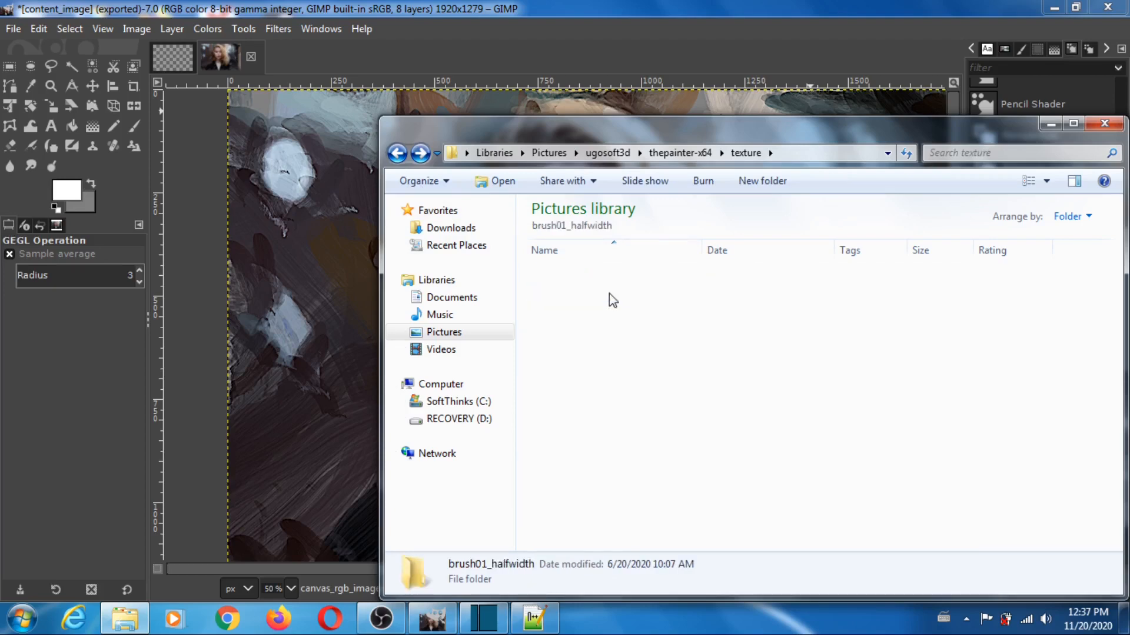
pyautogui.doubleClick(567, 291)
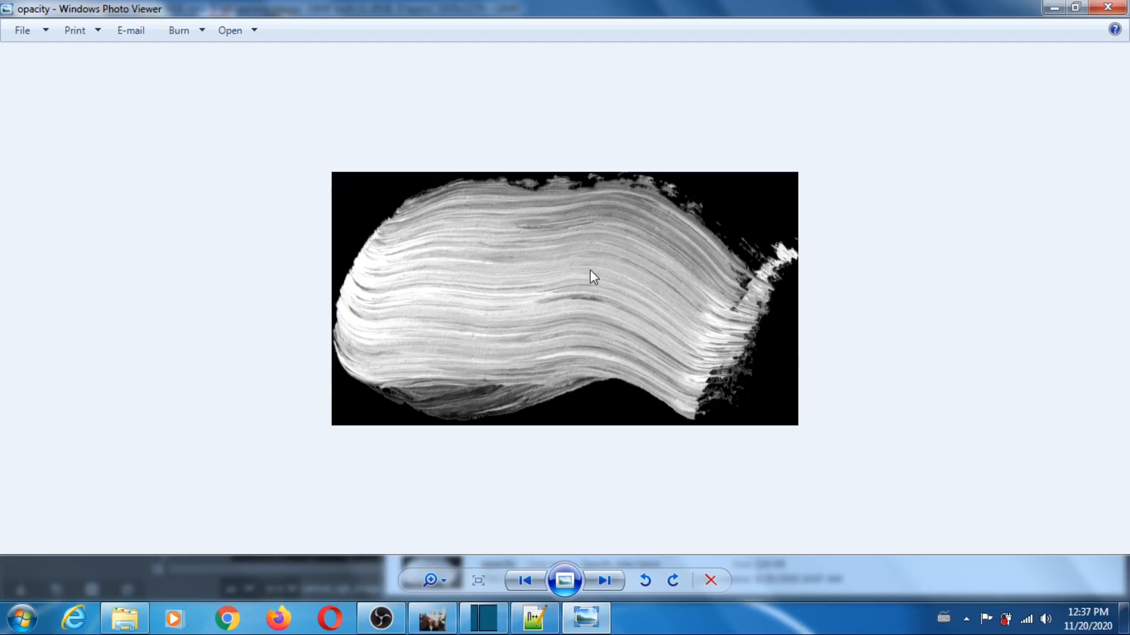
pyautogui.click(1108, 7)
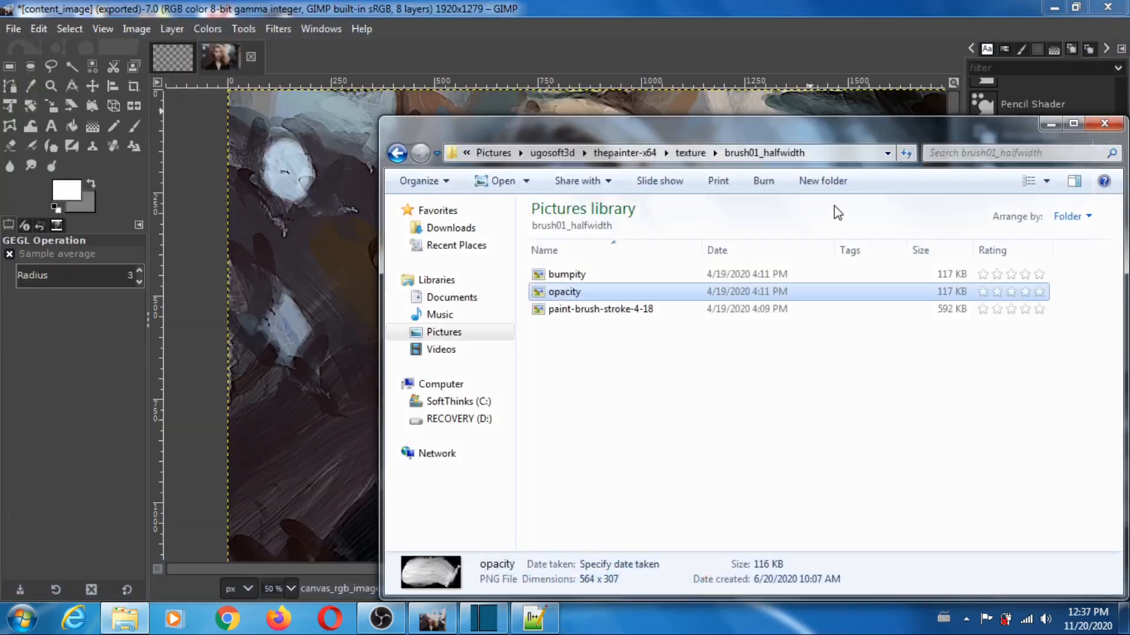
pyautogui.moveTo(994, 133); pyautogui.dragTo(956, 142)
pyautogui.rightClick(960, 143)
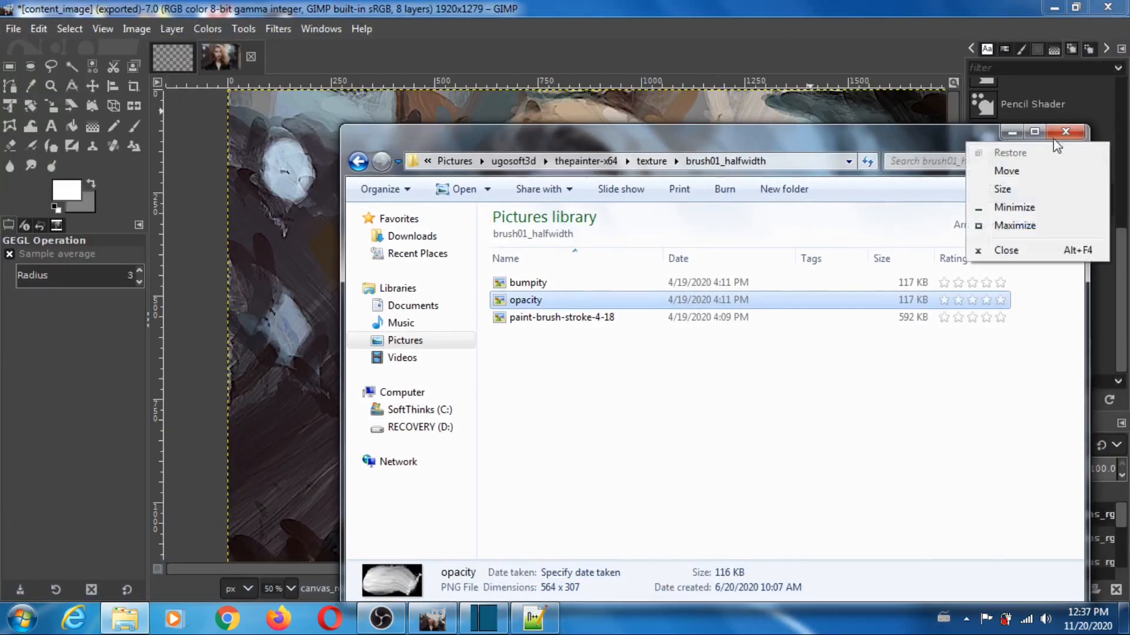
pyautogui.click(1065, 132)
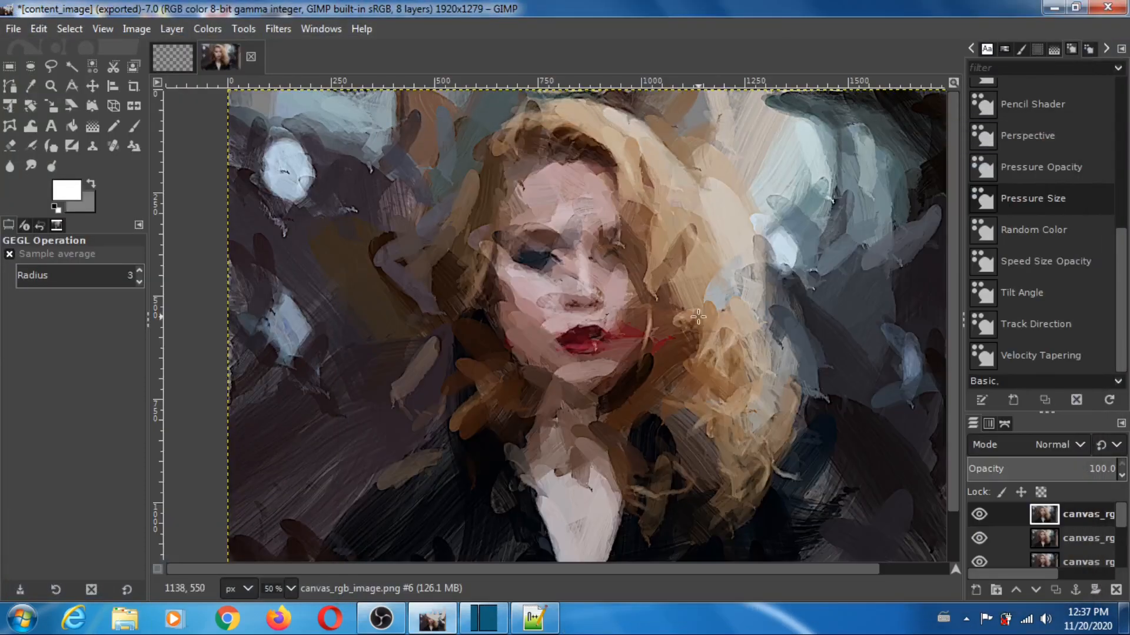